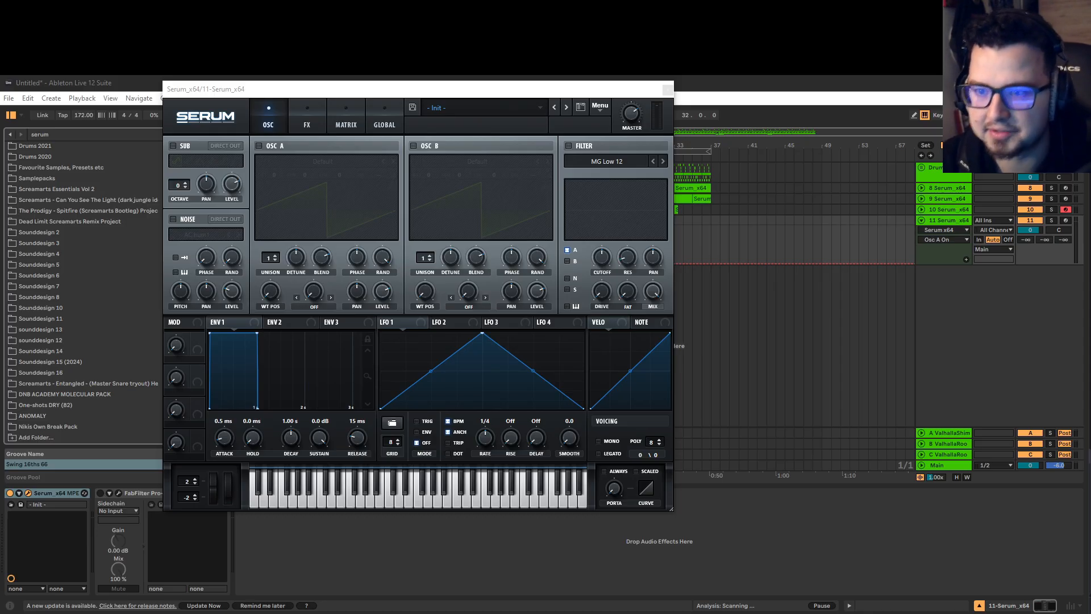
# Close the Serum window and play the whole arrangement from bar 5 to bar 37.
pyautogui.click(667, 89)
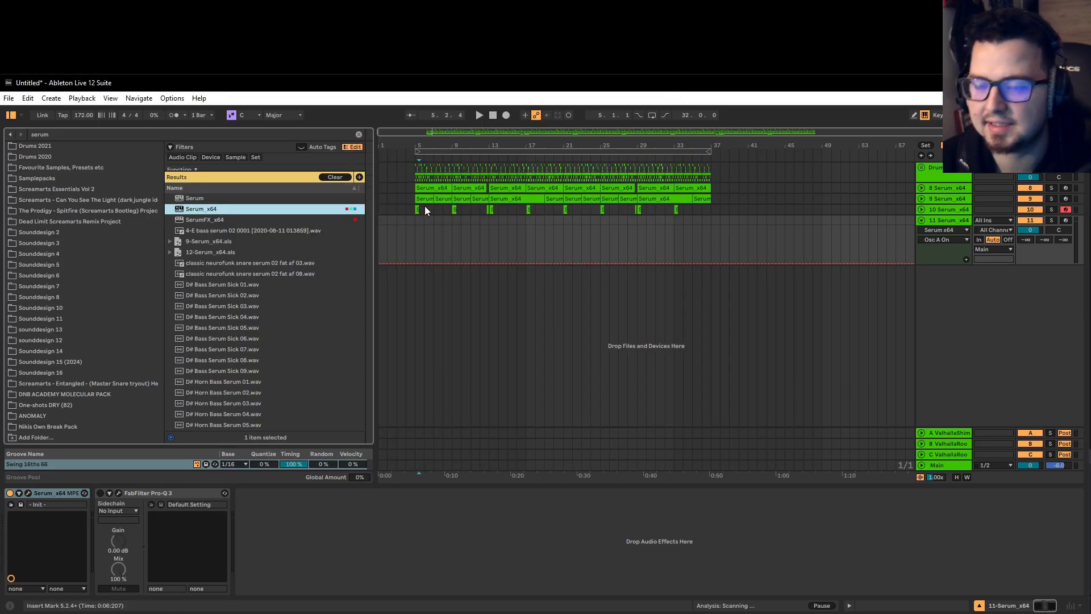
pyautogui.click(946, 220)
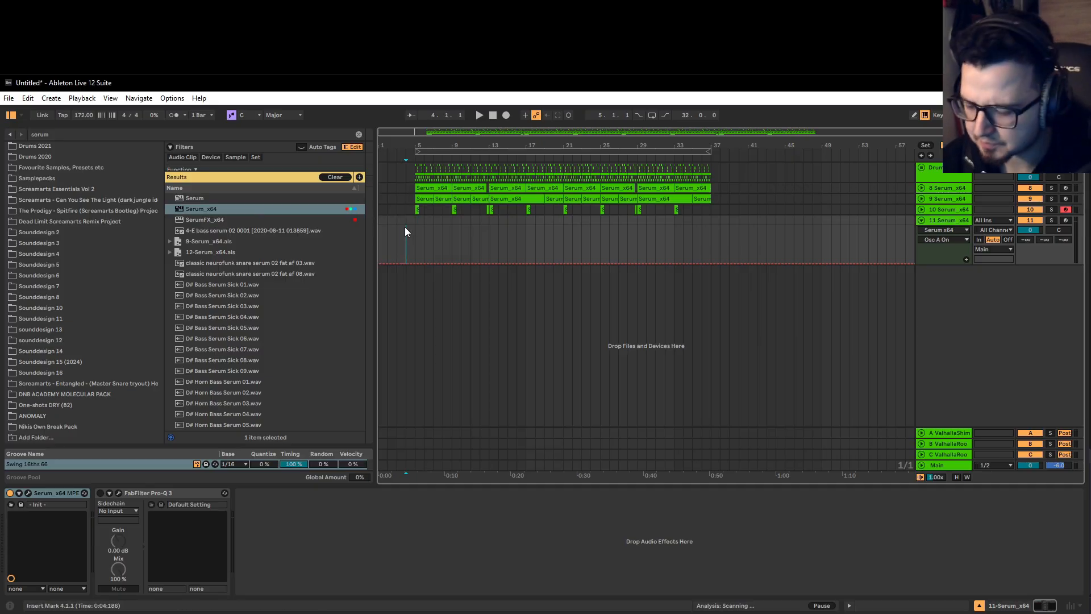
pyautogui.scroll(3, 409, 230)
pyautogui.click(451, 221)
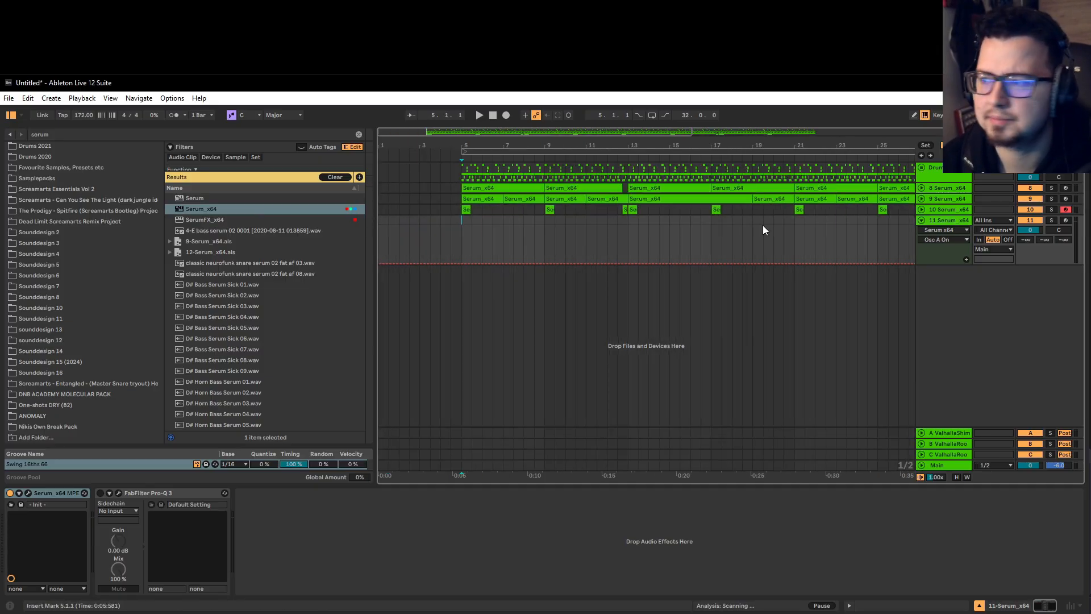
pyautogui.click(911, 209)
pyautogui.scroll(-3, 514, 235)
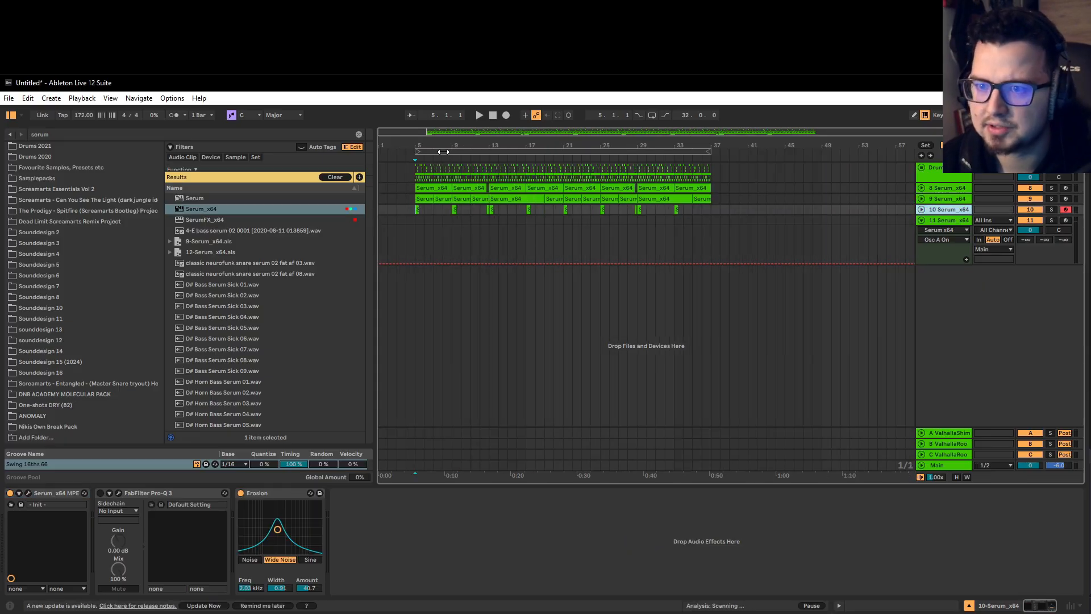
pyautogui.hotkey('ctrl', 'a')
pyautogui.press('space')
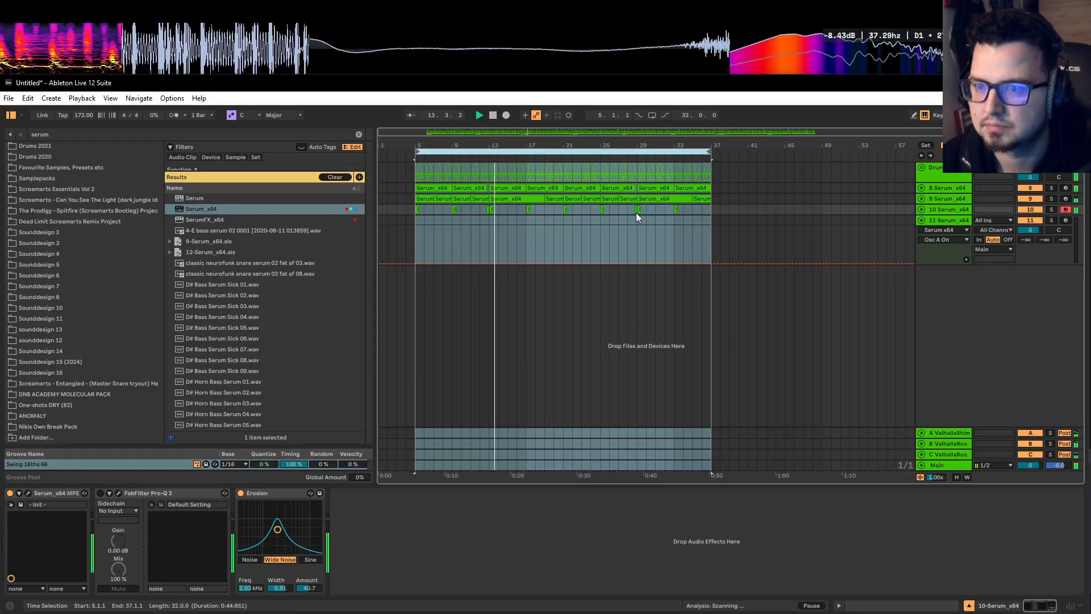
# Open the Serum instrument on track 11 and arm the track for recording.
pyautogui.click(941, 222)
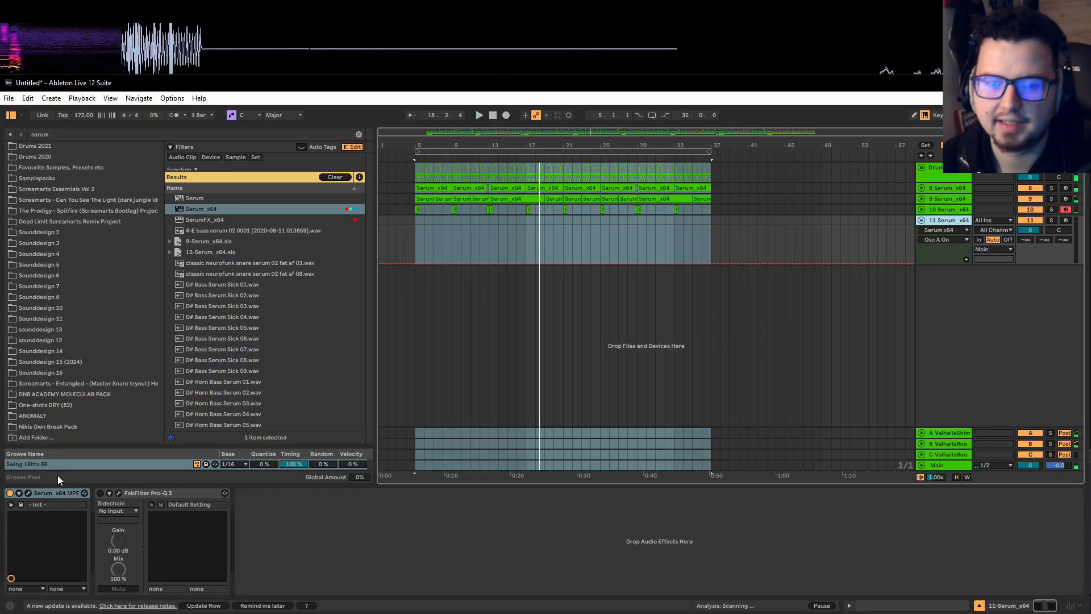
pyautogui.click(28, 493)
pyautogui.click(1066, 220)
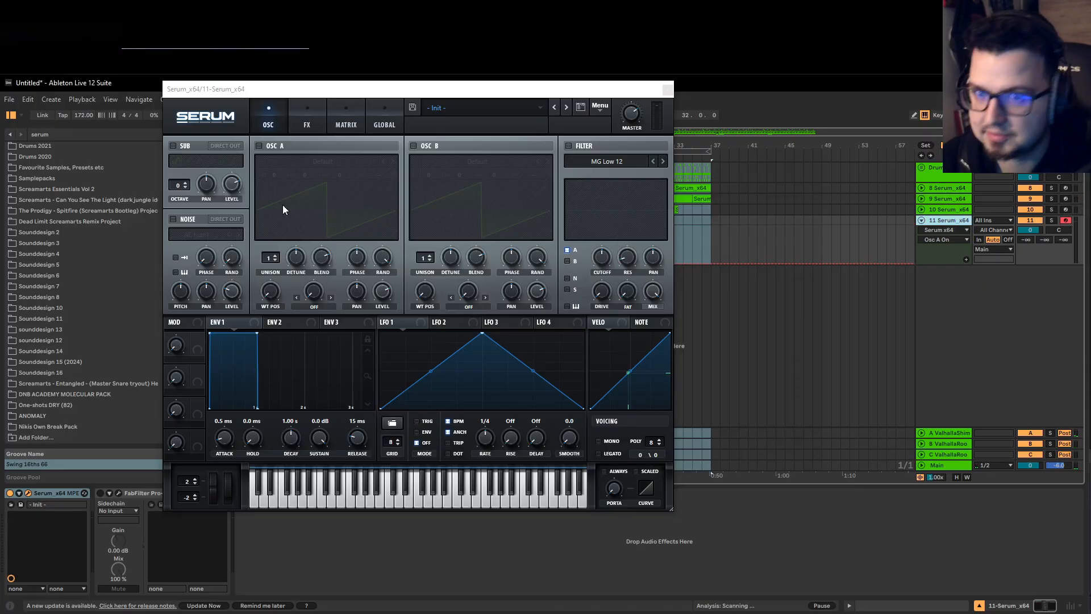
# Enable Serum's noise oscillator and load the H-Breath sample from the Organics category.
pyautogui.click(173, 219)
pyautogui.click(192, 236)
pyautogui.moveTo(207, 248)
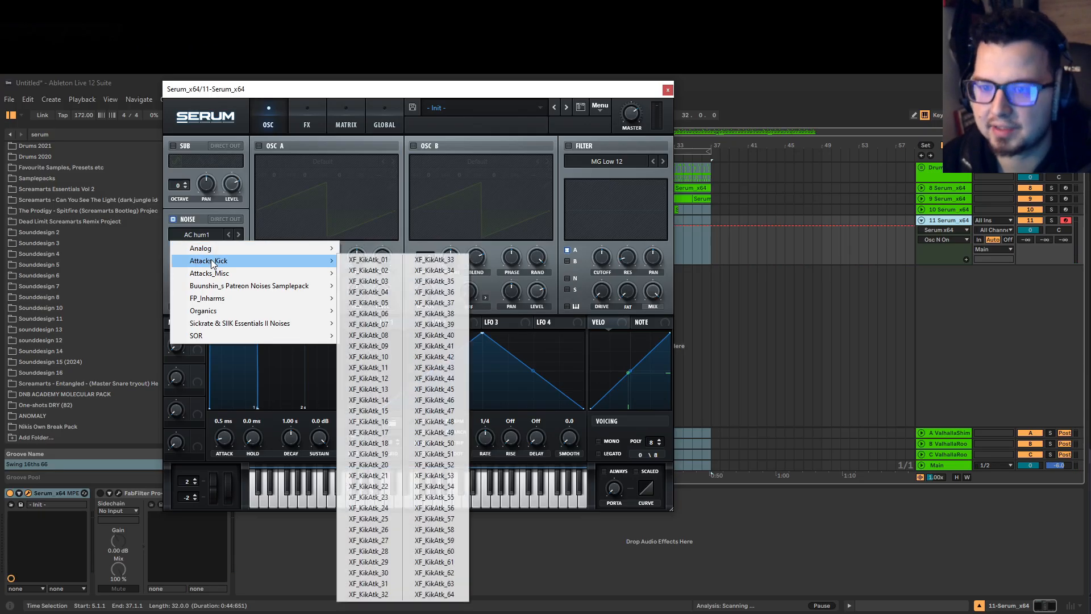
pyautogui.moveTo(226, 288)
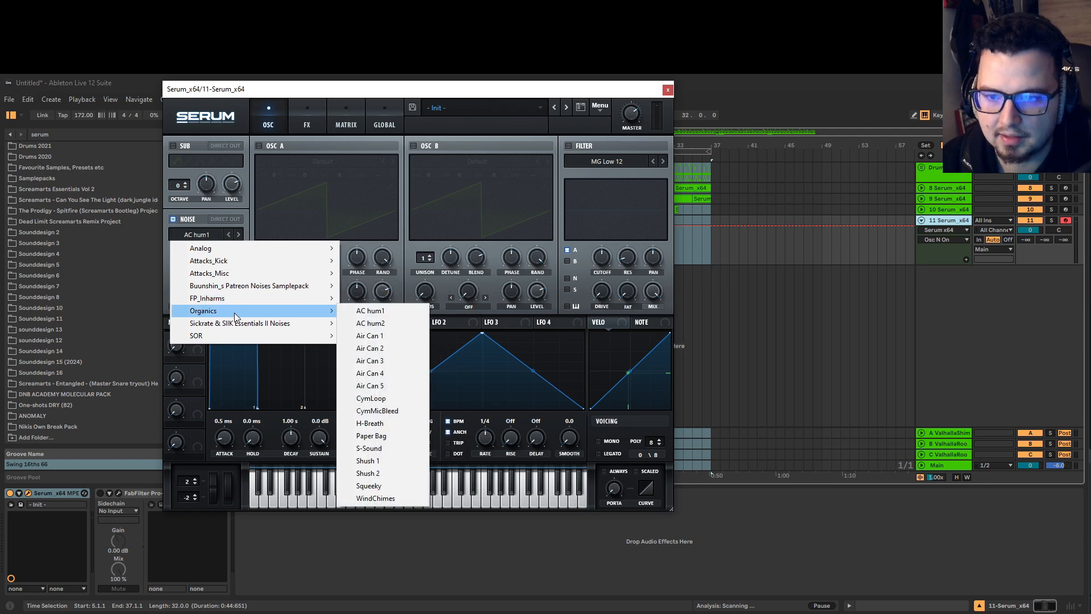
pyautogui.click(370, 423)
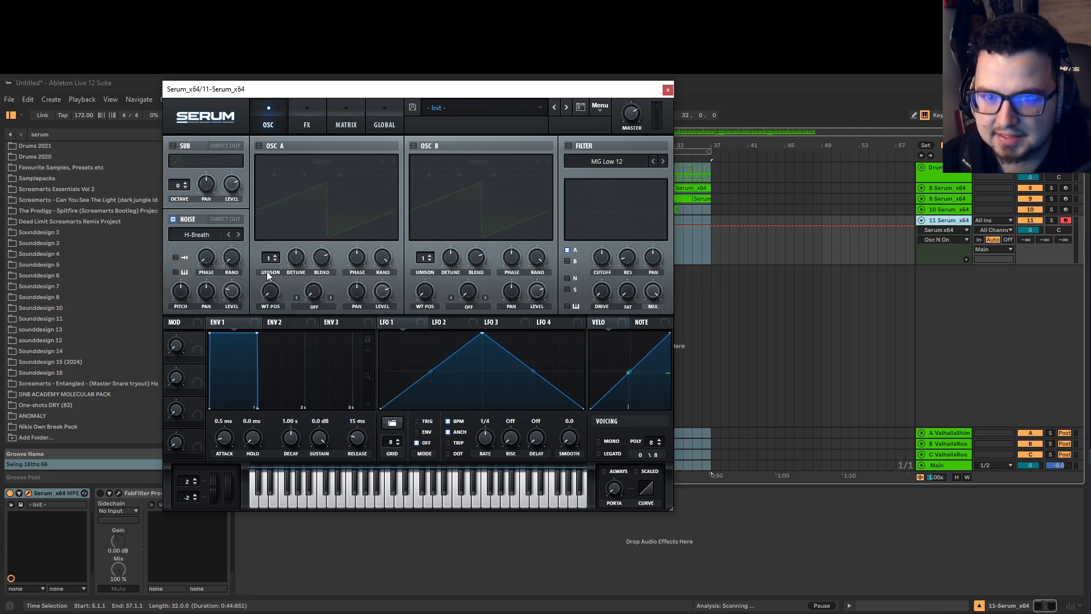
# Solo track 11 and assign LFO 1 to the noise oscillator's level.
pyautogui.click(1051, 221)
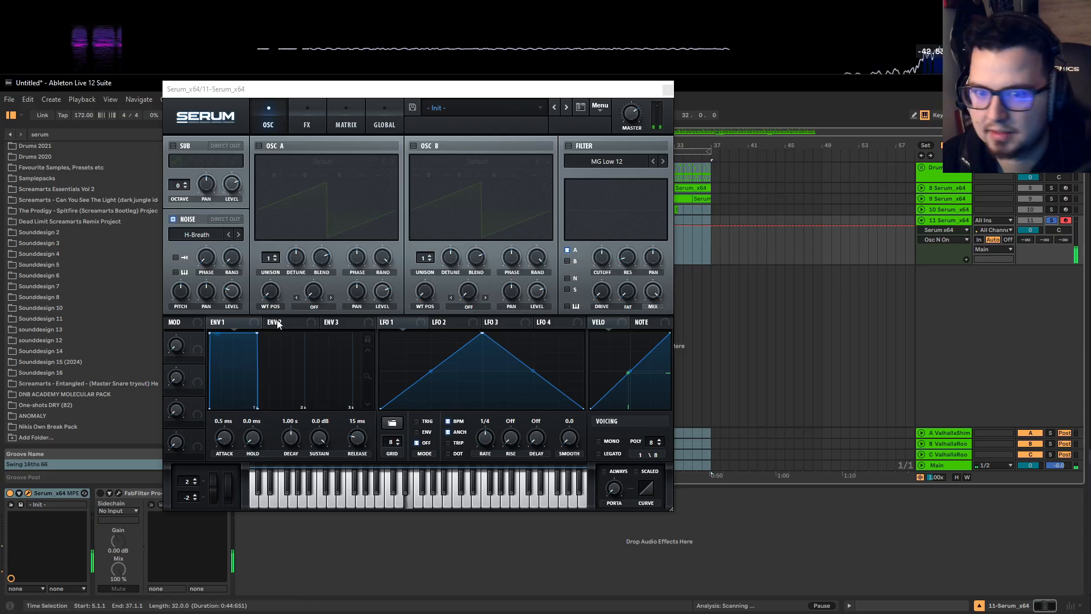
pyautogui.moveTo(384, 322); pyautogui.dragTo(231, 290)
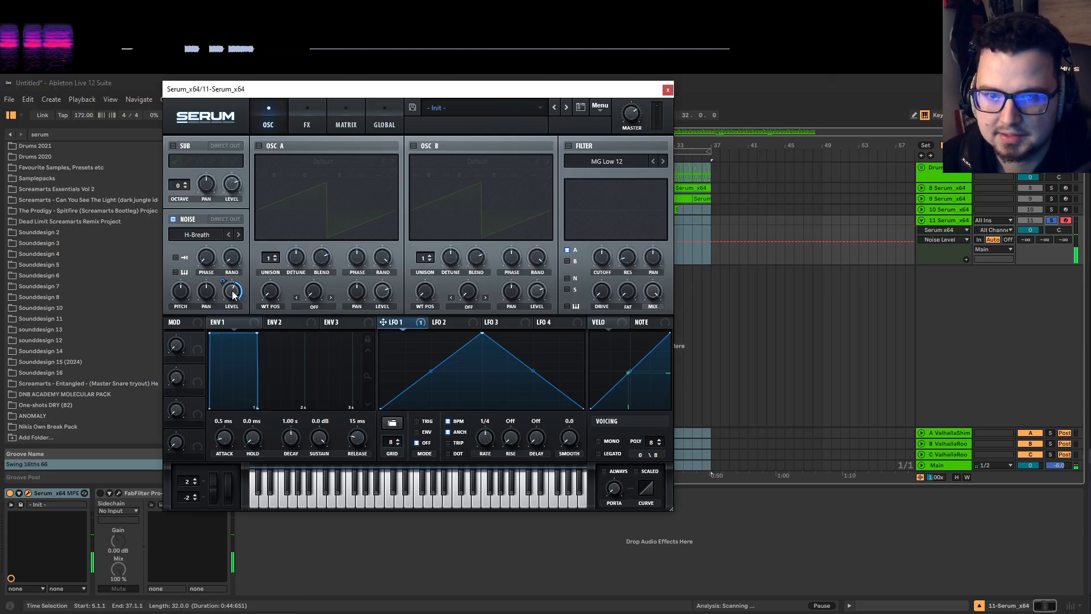
# Shape LFO 1 into an early peak with a curved decay in ENV mode, and set Serum's master volume to 89%.
pyautogui.moveTo(482, 332); pyautogui.dragTo(401, 333)
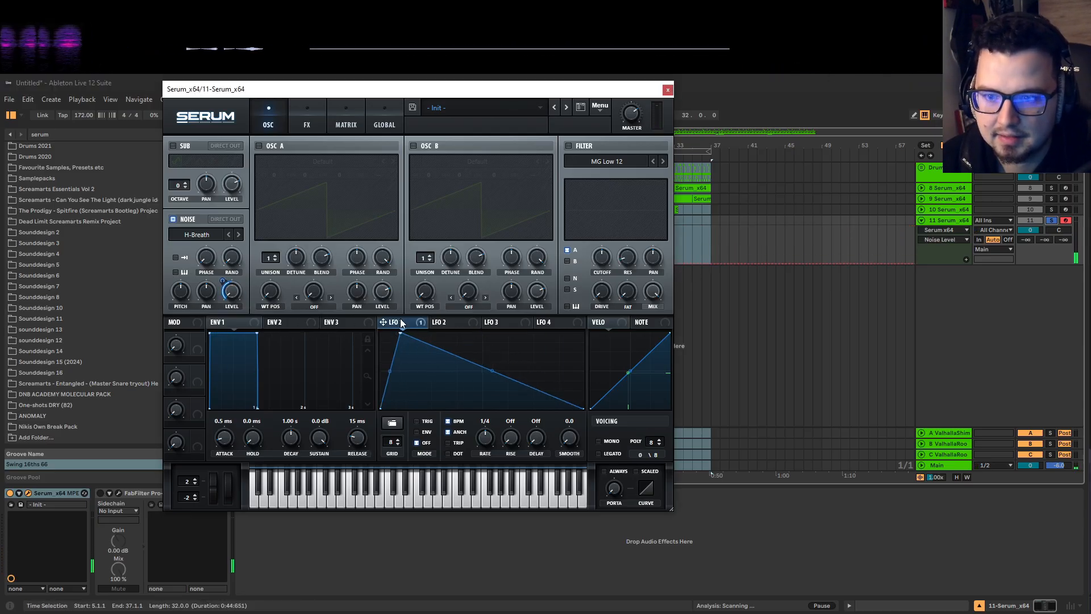
pyautogui.moveTo(492, 370); pyautogui.dragTo(492, 397)
pyautogui.click(417, 421)
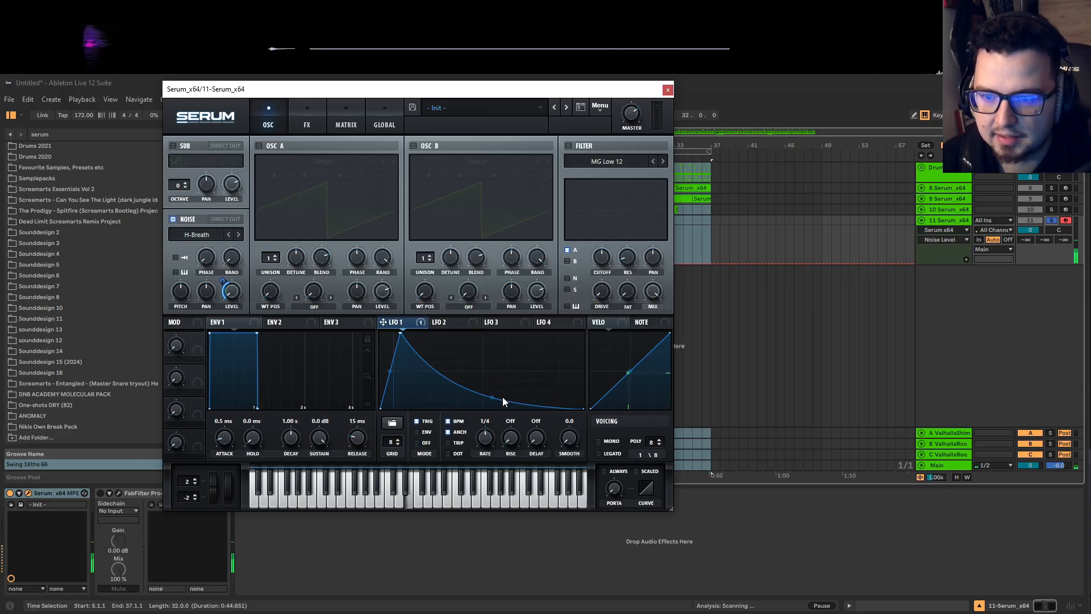
pyautogui.click(628, 117)
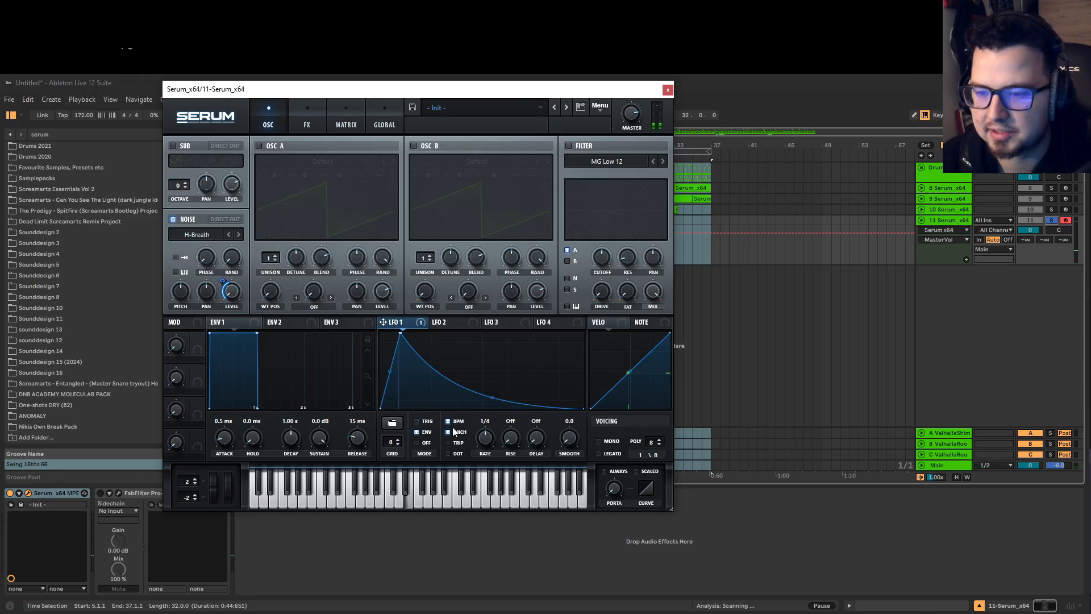
pyautogui.moveTo(633, 104)
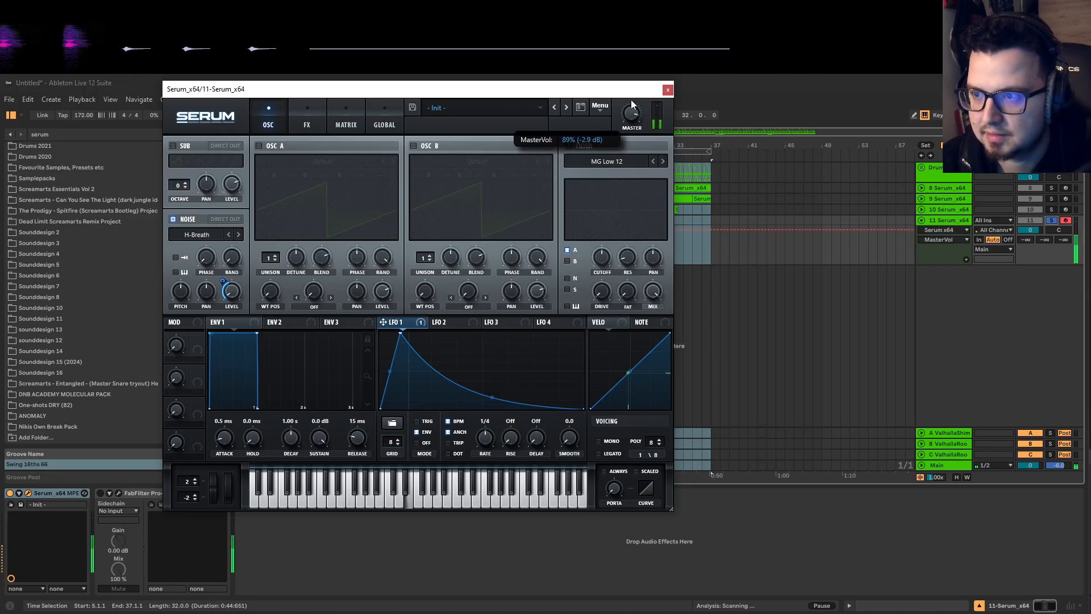
# Enable FabFilter Pro-Q 3 on track 11, add a low cut and a high-frequency boost, and close the plugin windows.
pyautogui.click(318, 120)
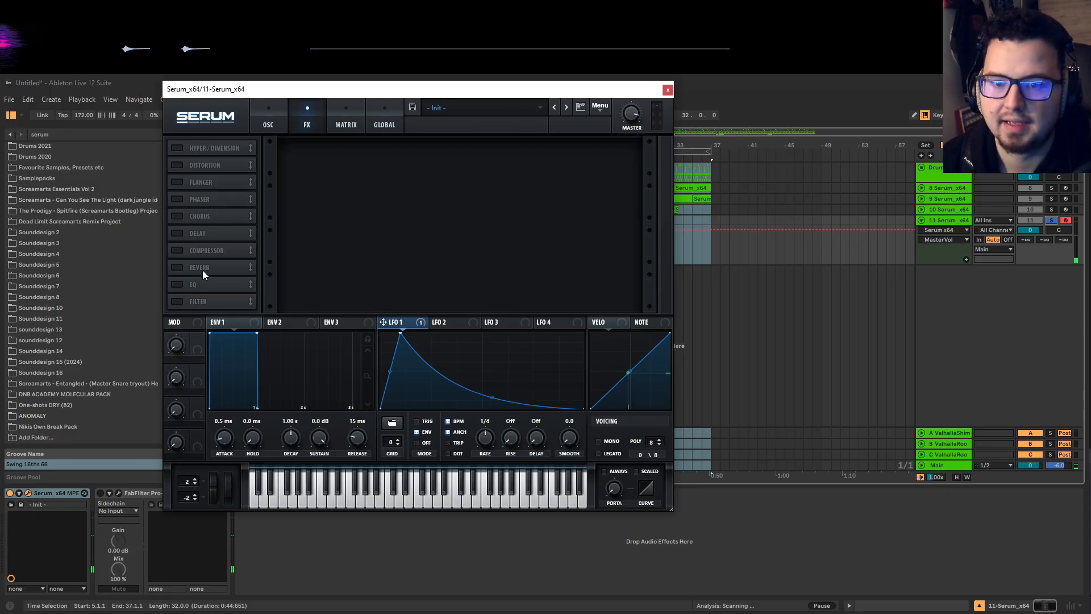
pyautogui.click(100, 492)
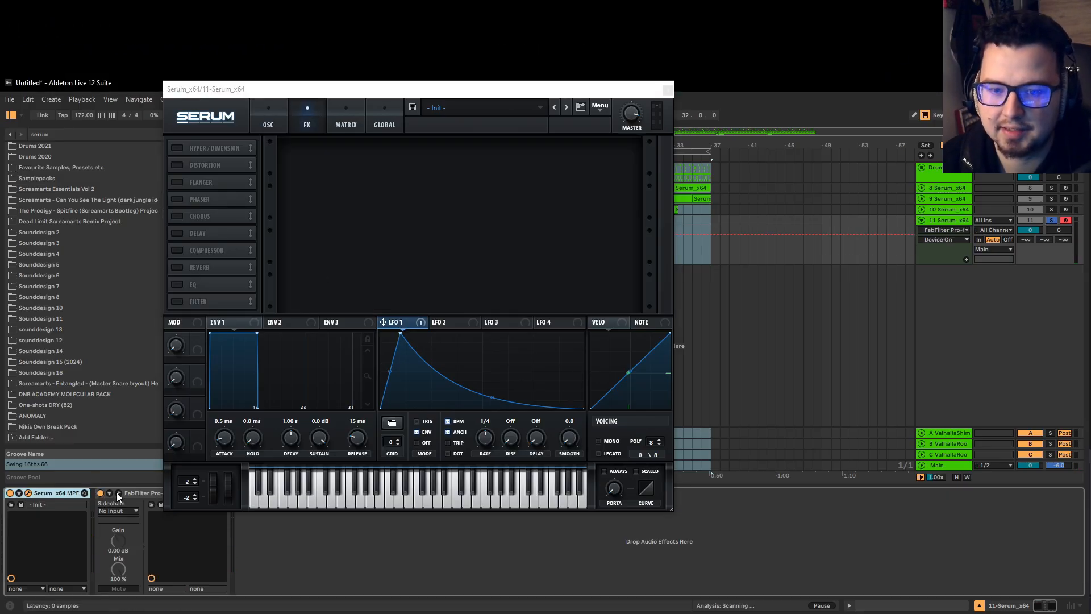
pyautogui.click(117, 493)
pyautogui.moveTo(149, 264); pyautogui.dragTo(254, 332)
pyautogui.moveTo(499, 214); pyautogui.dragTo(409, 185)
pyautogui.click(537, 90)
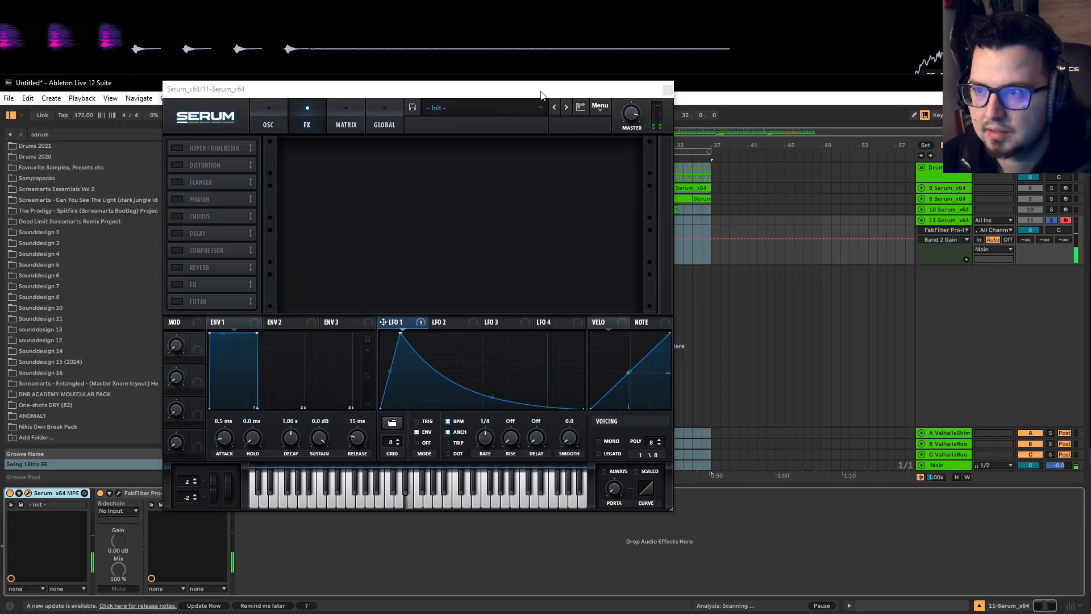
pyautogui.click(667, 89)
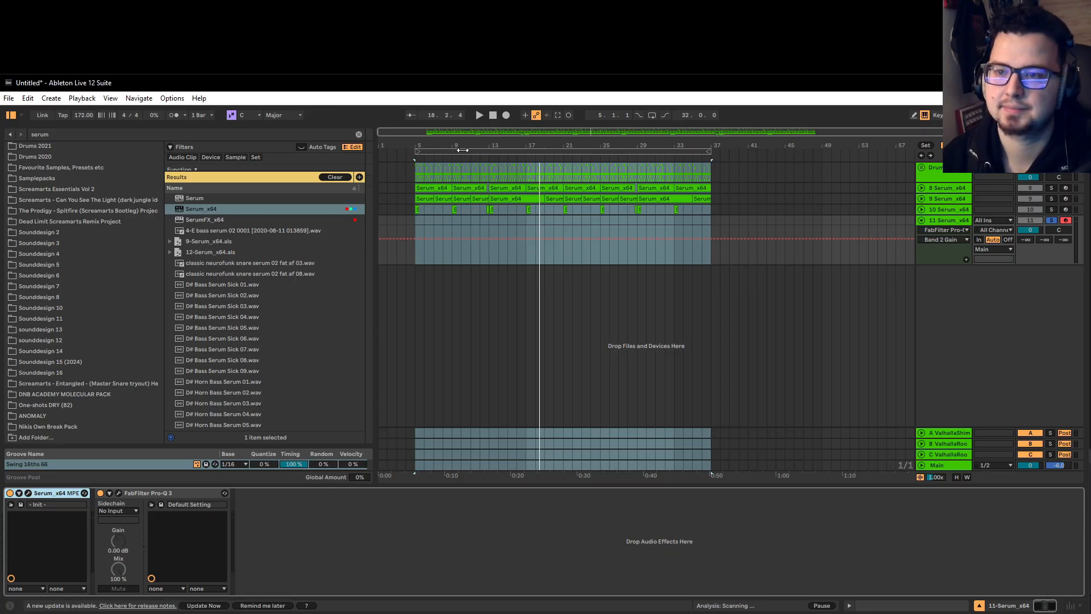
# Preview the arrangement, and record a short Serum MIDI clip on track 11 at bar 5.
pyautogui.press('space')
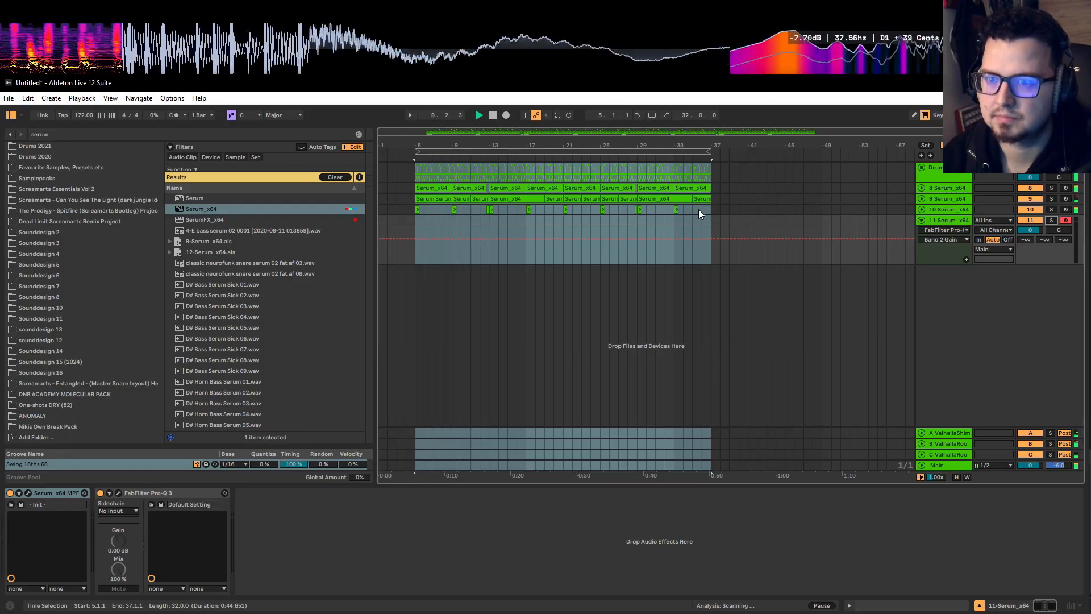
pyautogui.press('space')
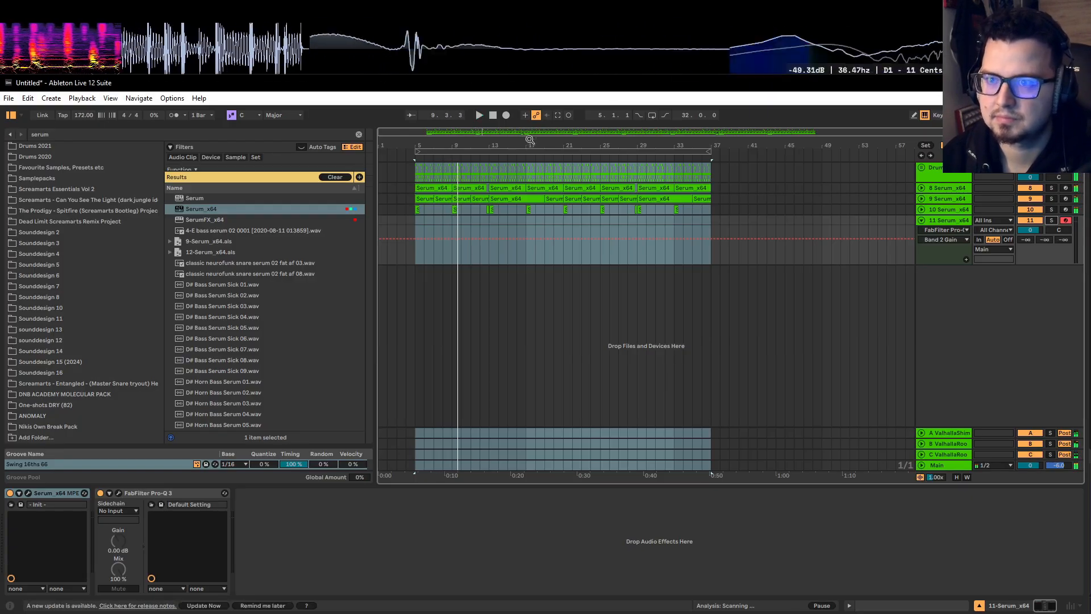
pyautogui.click(507, 117)
pyautogui.press('space')
# Move the recorded clip's note to D3, lengthen it to 1.1.4, and audition the edited clip.
pyautogui.scroll(5, 414, 243)
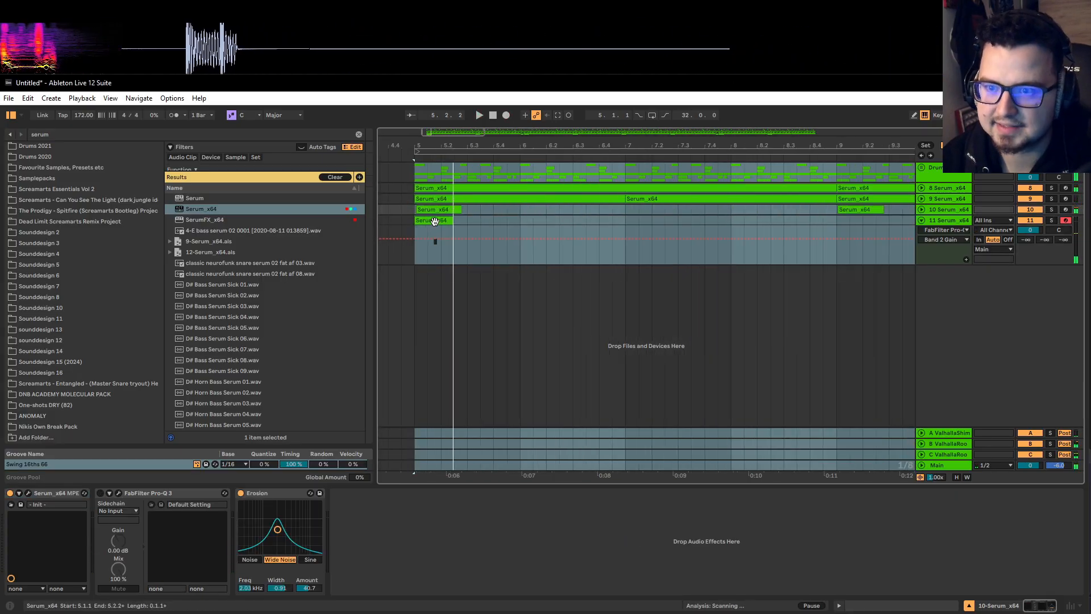
pyautogui.doubleClick(434, 221)
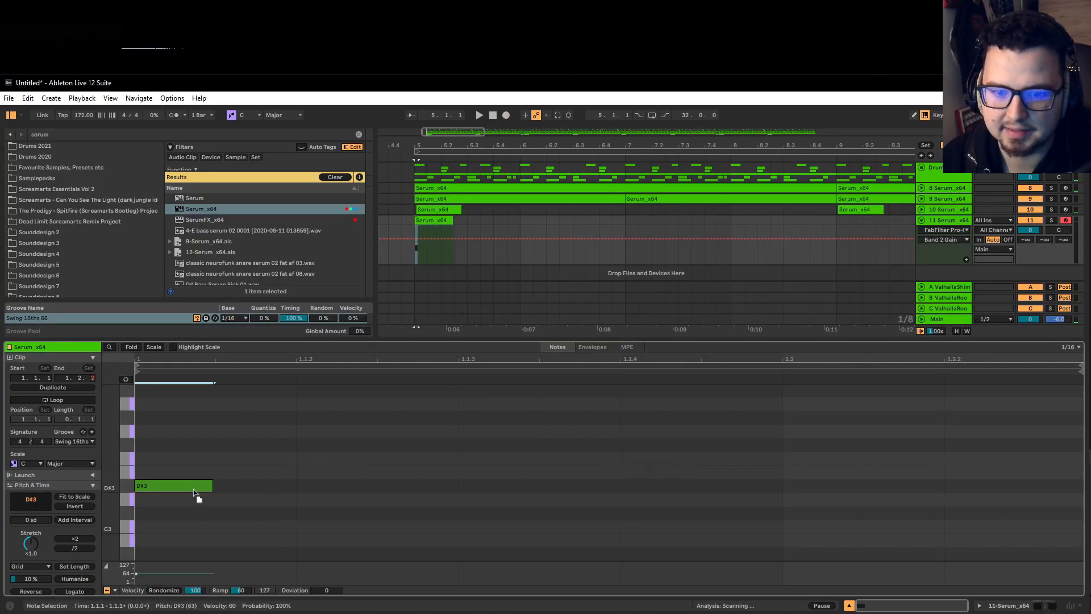
pyautogui.moveTo(196, 492); pyautogui.dragTo(713, 481)
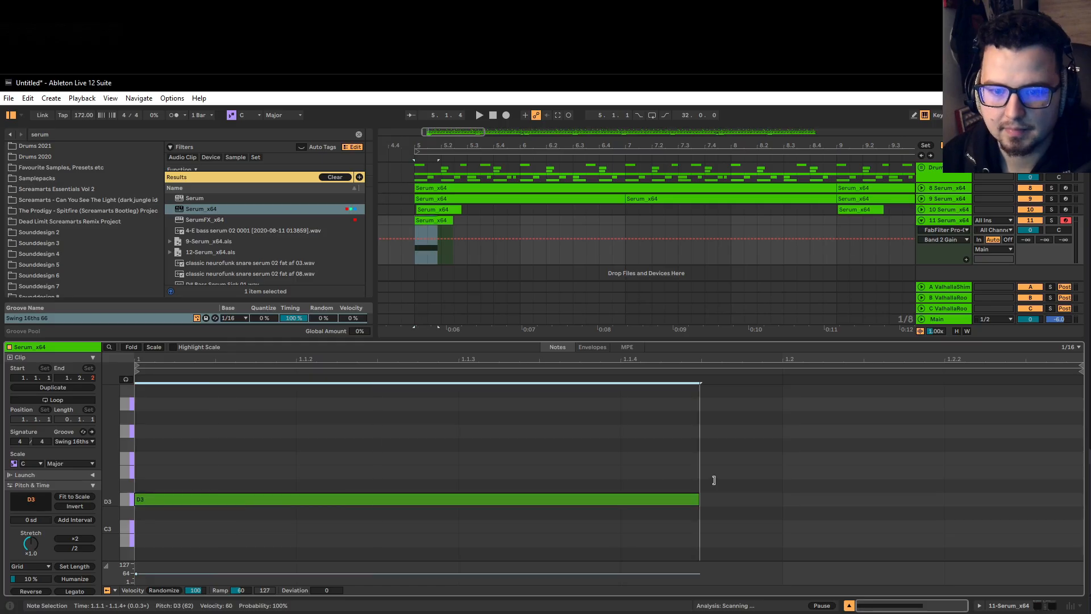
pyautogui.hotkey('shift', 'Tab')
pyautogui.press('space')
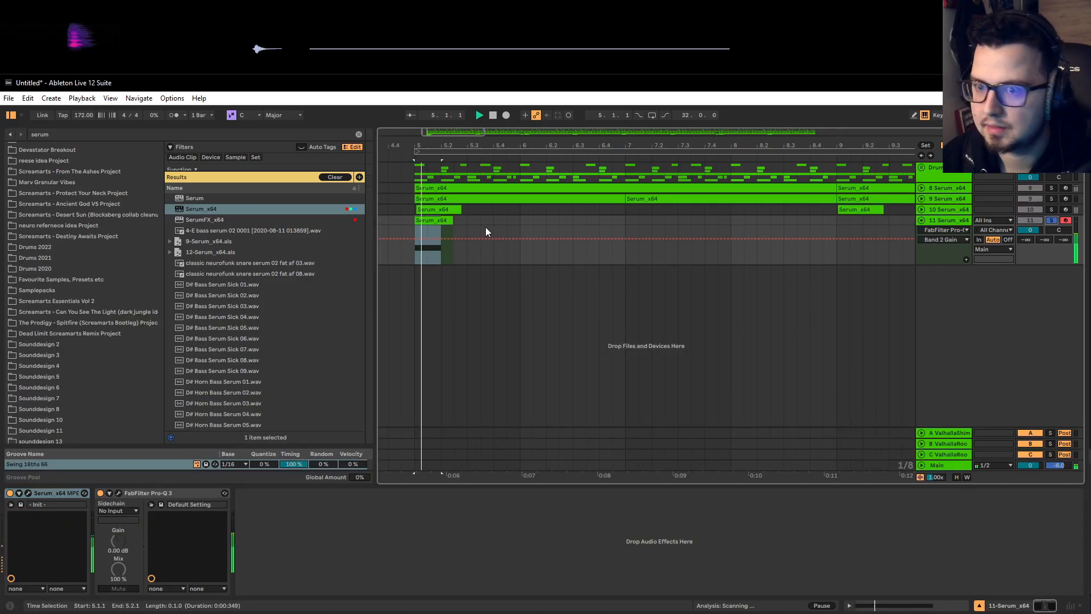
pyautogui.press('space')
# Play the arrangement from 4.3.1 to hear the new clip together with the other tracks.
pyautogui.press('-')
pyautogui.press('-')
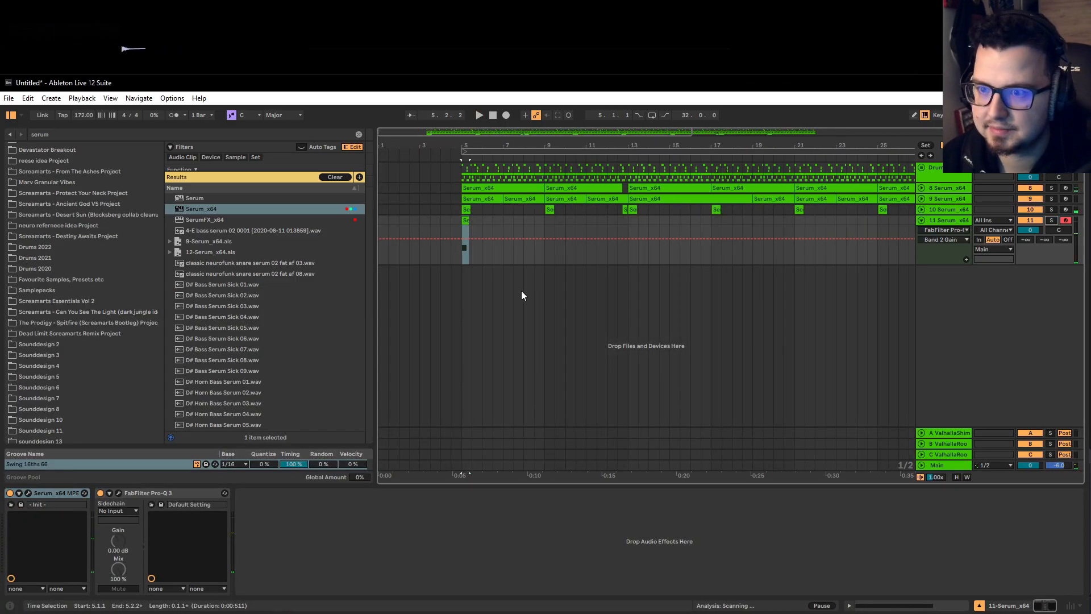
pyautogui.click(459, 257)
pyautogui.press('space')
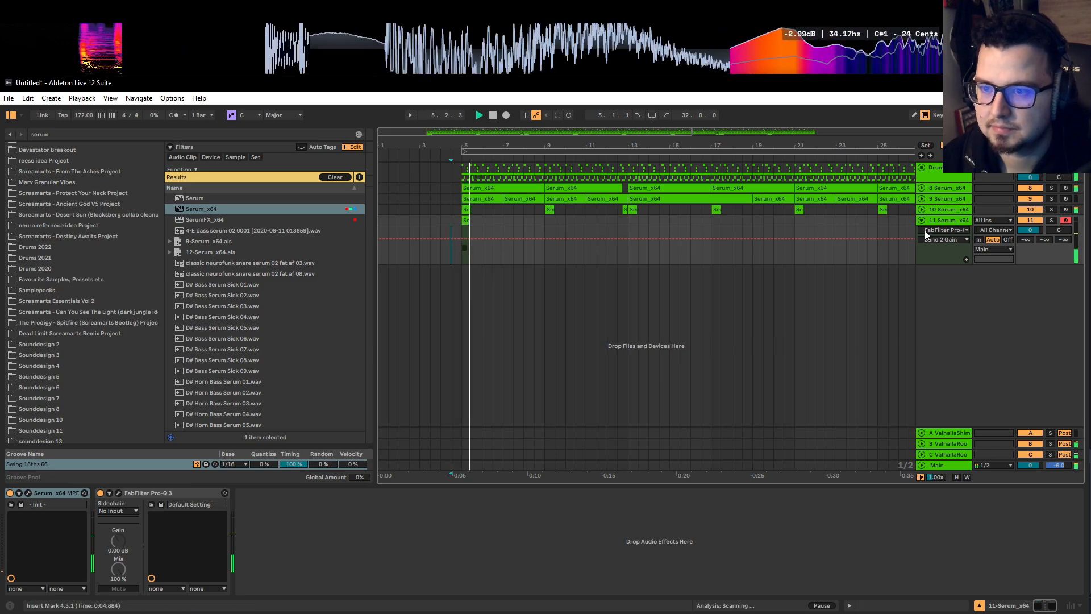
# Select four bars from bar 5 on track 11 and duplicate them seven times up to bar 37.
pyautogui.moveTo(455, 251); pyautogui.dragTo(526, 226)
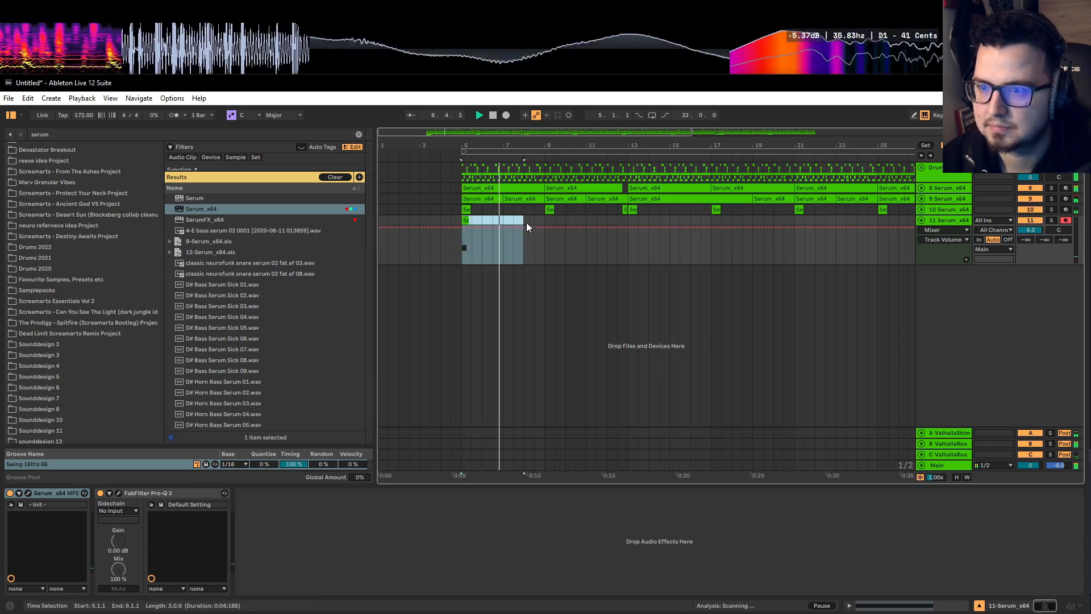
pyautogui.press('-')
pyautogui.hotkey('ctrl', 'd')
pyautogui.hotkey('ctrl', 'd')
pyautogui.hotkey('ctrl', 'd')
pyautogui.hotkey('ctrl', 'd')
pyautogui.hotkey('ctrl', 'd')
pyautogui.hotkey('ctrl', 'd')
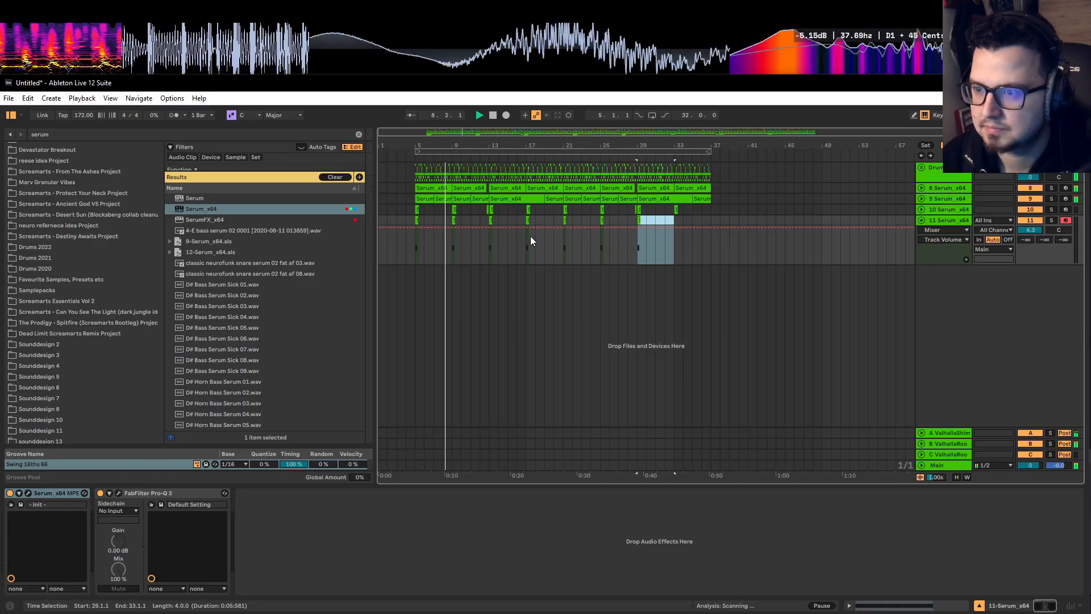
pyautogui.hotkey('ctrl', 'd')
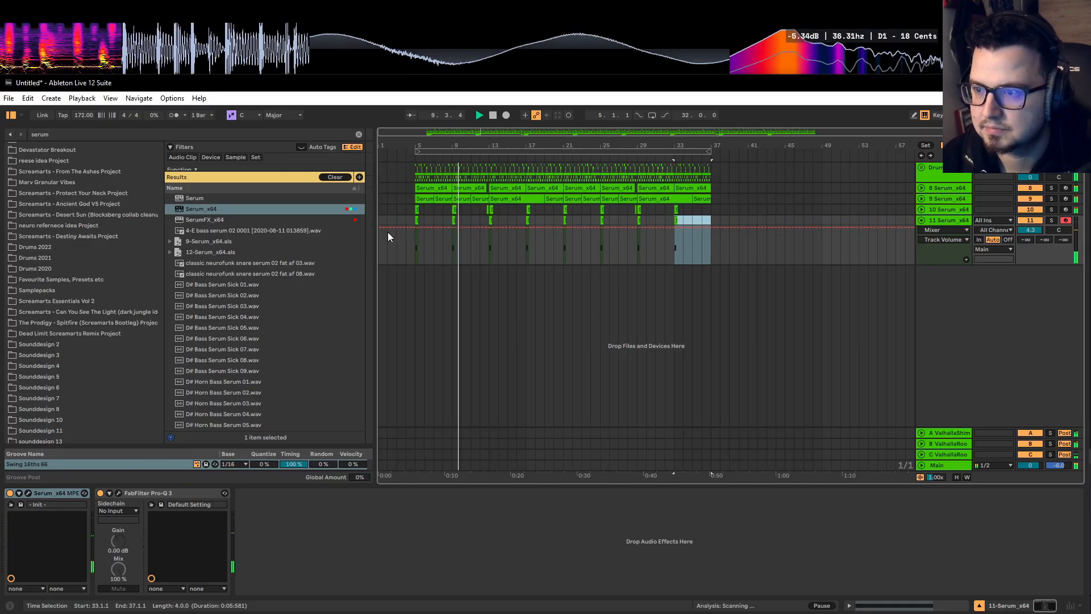
# Replay from just before bar 5, set track 11's volume to 6.0, and solo the track.
pyautogui.click(402, 227)
pyautogui.click(411, 245)
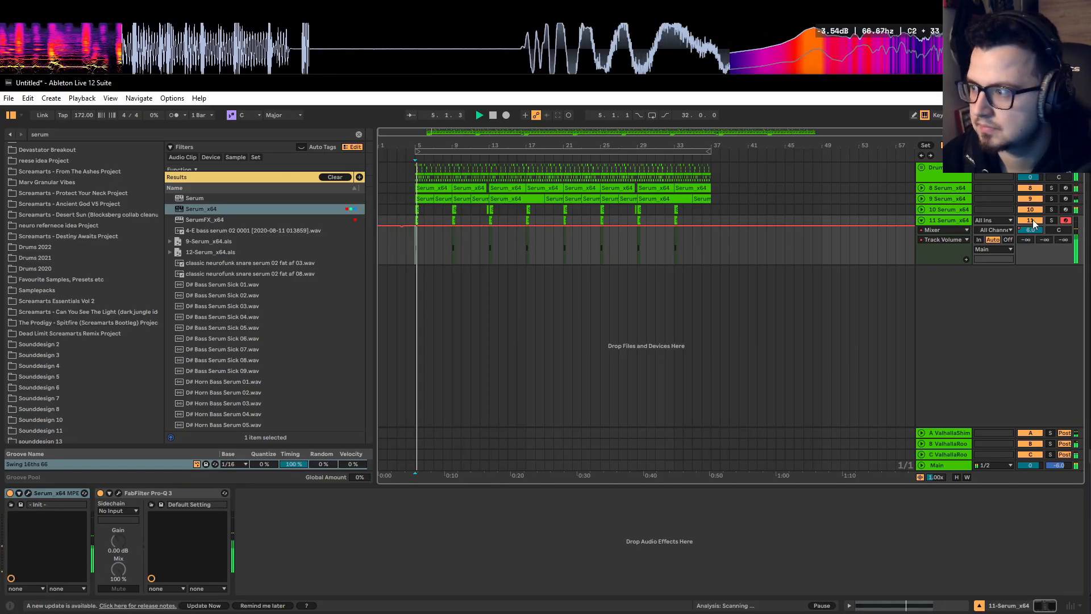
pyautogui.click(1051, 220)
pyautogui.press('space')
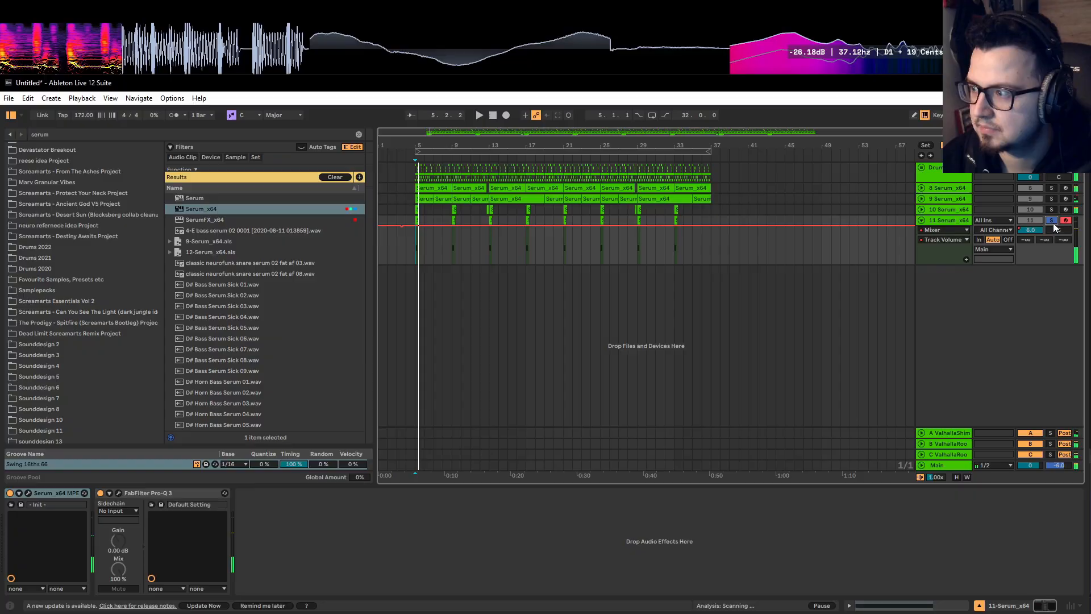
# Raise the low cut's frequency in Pro-Q 3 on track 11, and set Serum's master volume to 97%.
pyautogui.click(118, 493)
pyautogui.moveTo(251, 264); pyautogui.dragTo(274, 250)
pyautogui.press('space')
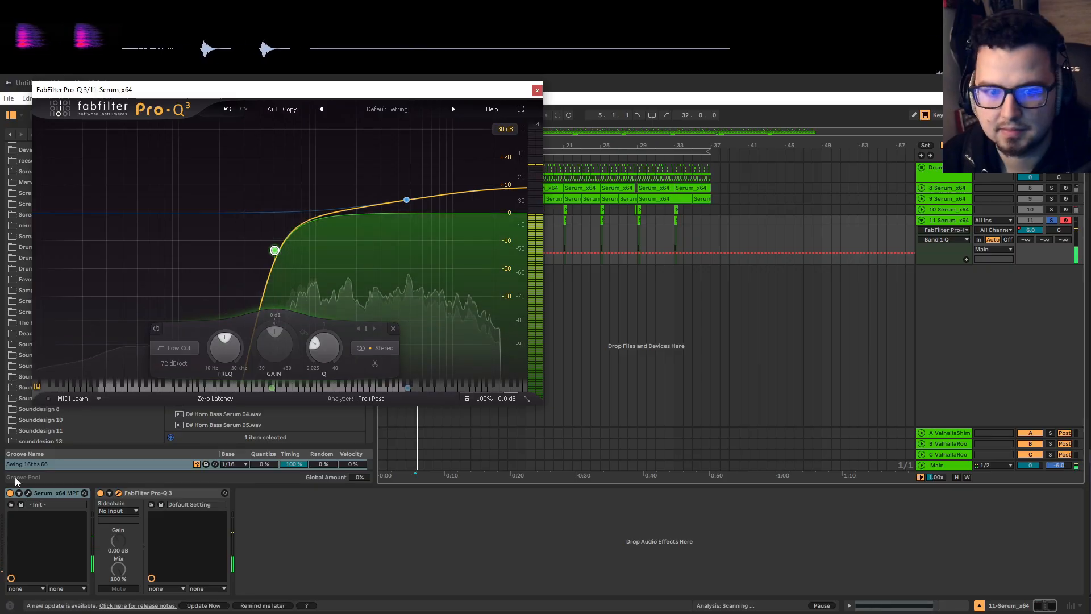
pyautogui.click(28, 493)
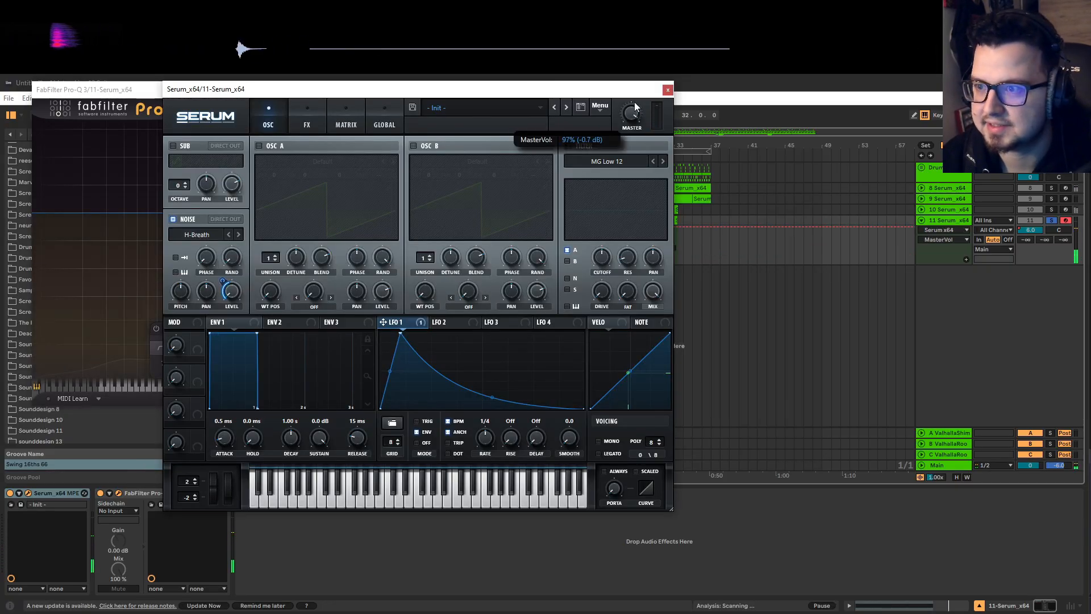
# Take track 11 out of solo and lower the high shelf's gain in Pro-Q 3 to about +4.5 dB.
pyautogui.moveTo(225, 277)
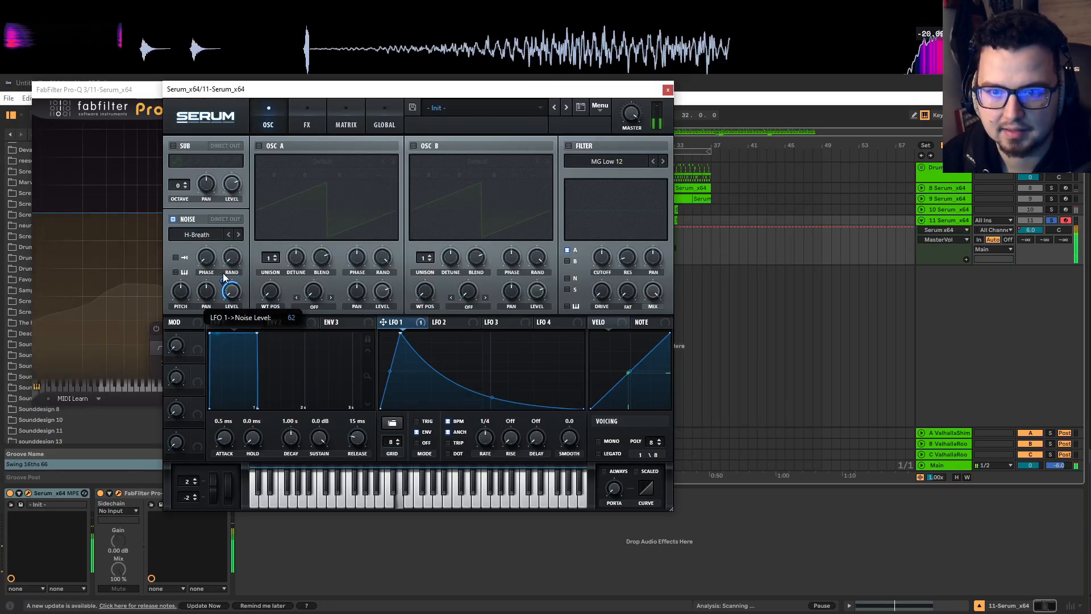
pyautogui.click(1051, 221)
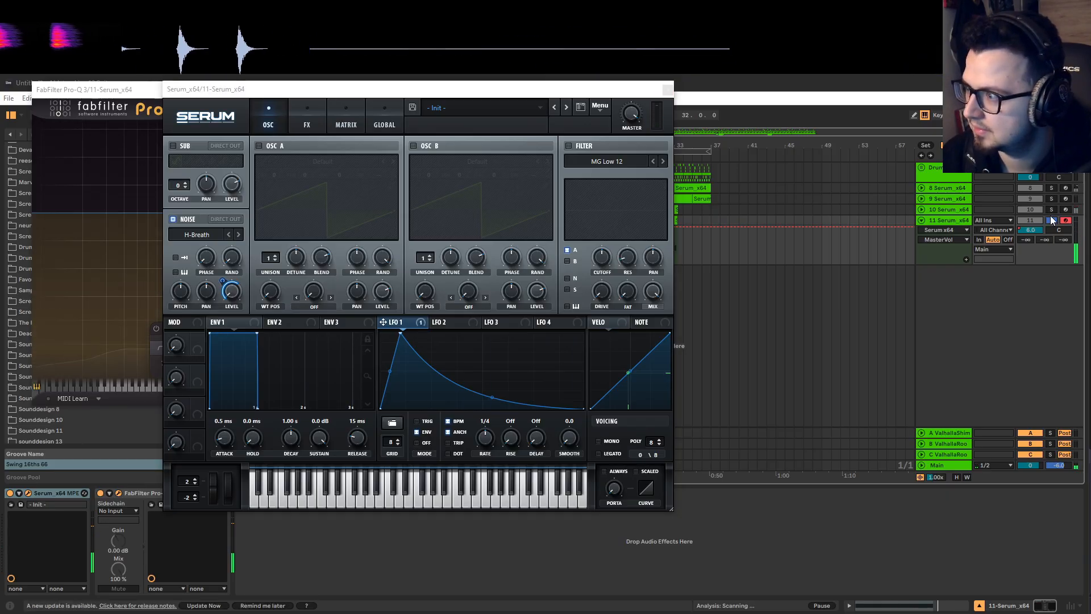
pyautogui.click(1051, 221)
pyautogui.click(667, 90)
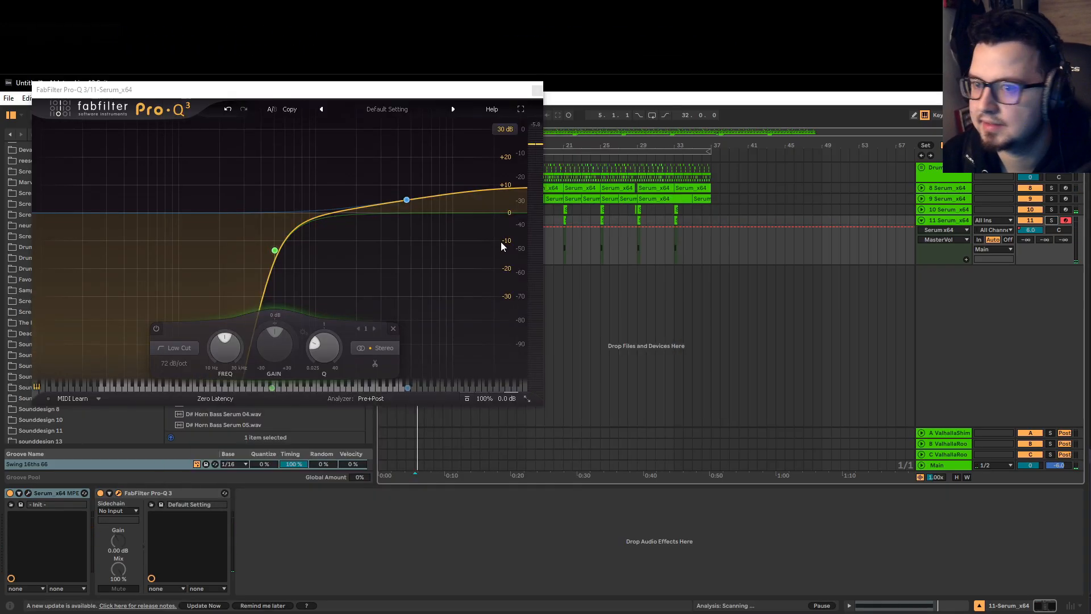
pyautogui.moveTo(411, 203); pyautogui.dragTo(415, 208)
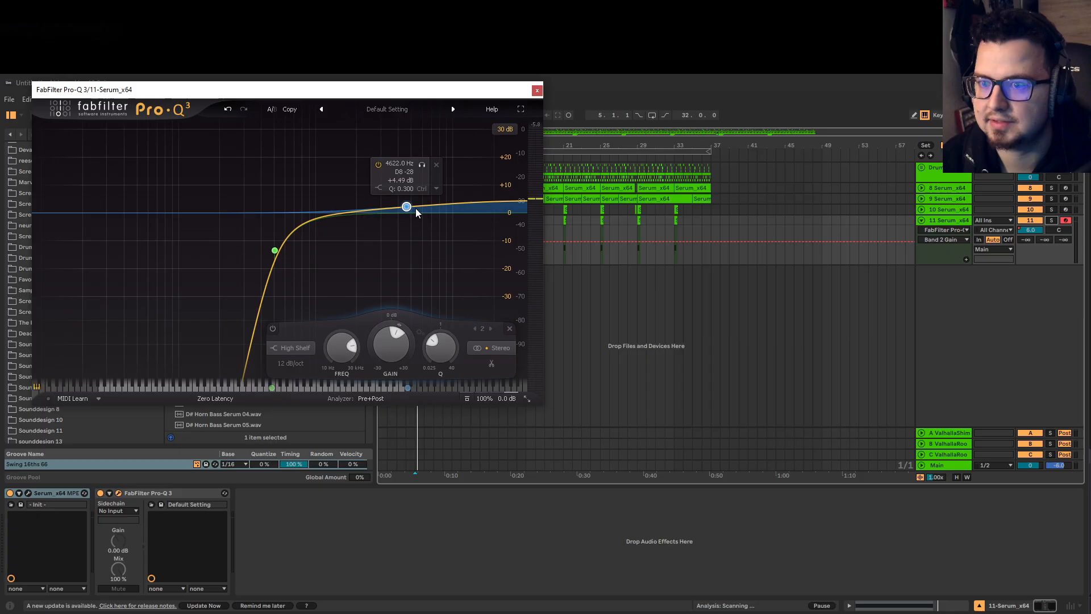
pyautogui.click(537, 91)
# Play the arrangement from 4.4.1 and copy track 11's bar 5 clip to 7.1.1.
pyautogui.scroll(3, 410, 257)
pyautogui.click(440, 253)
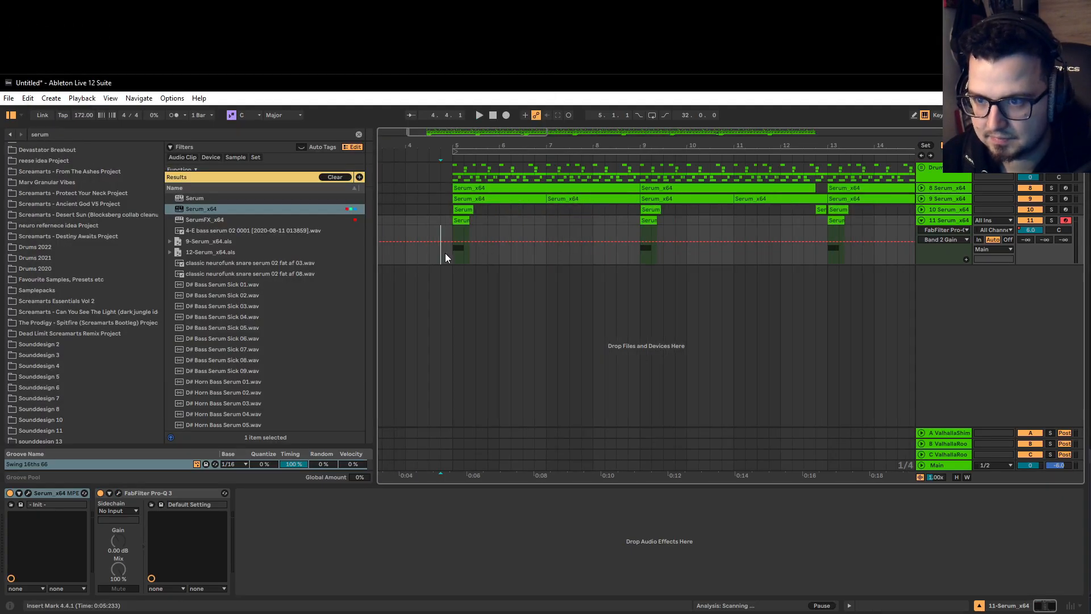
pyautogui.press('space')
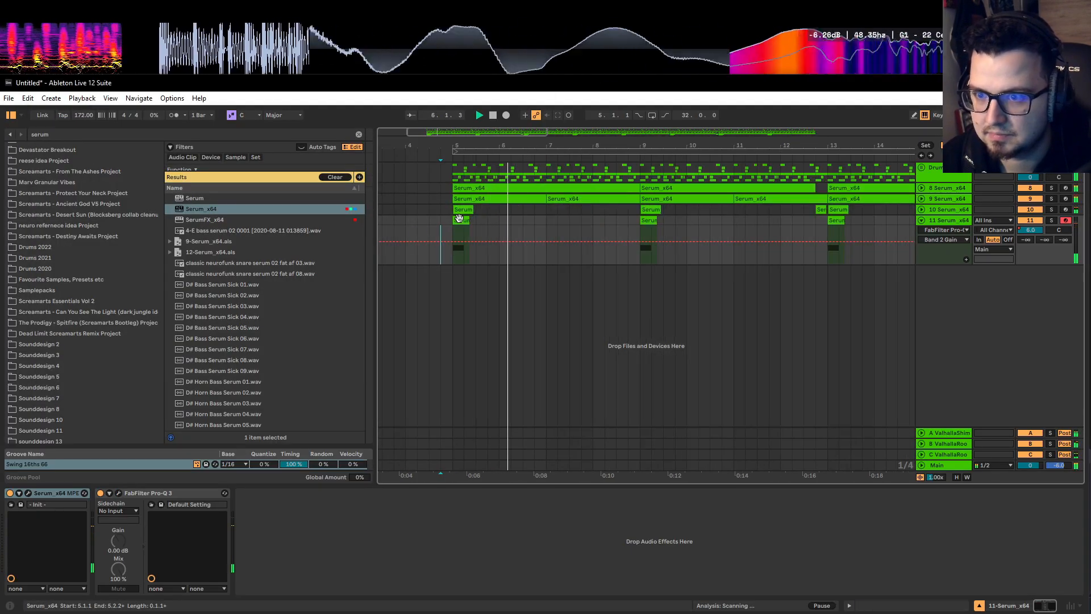
pyautogui.moveTo(459, 219); pyautogui.dragTo(555, 228)
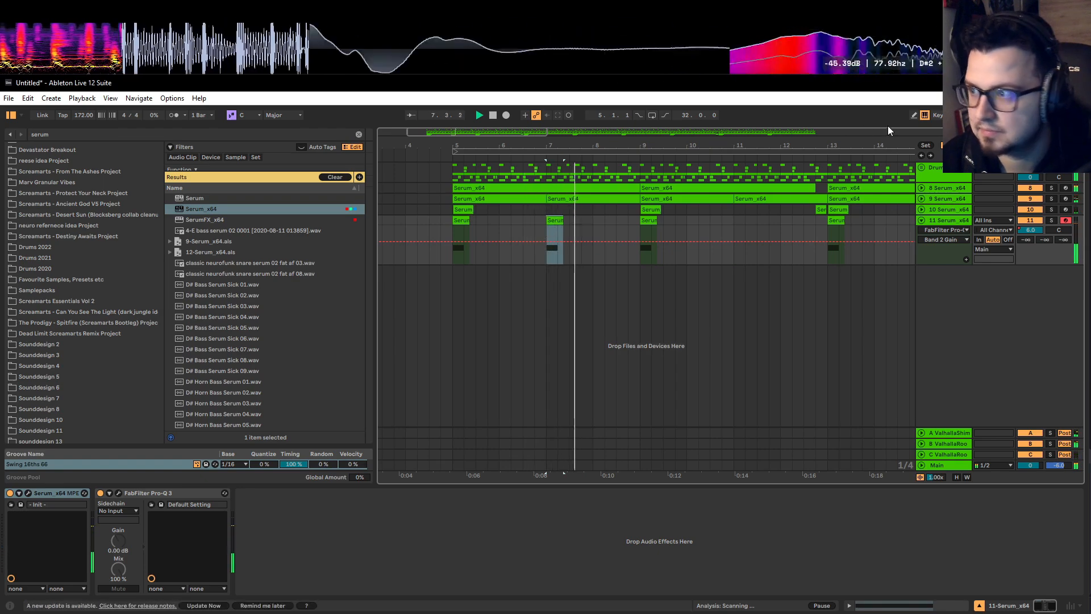
# Open Serum on track 11 and set LFO 1's rate to 1/8 while playing from bar 7.
pyautogui.click(28, 492)
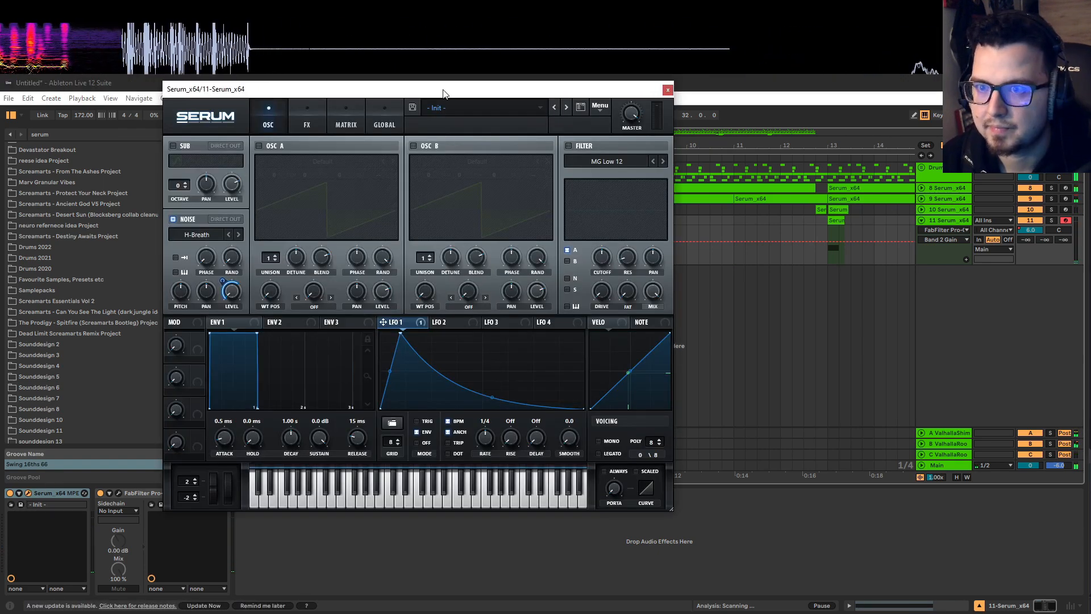
pyautogui.moveTo(443, 93); pyautogui.dragTo(154, 117)
pyautogui.press('space')
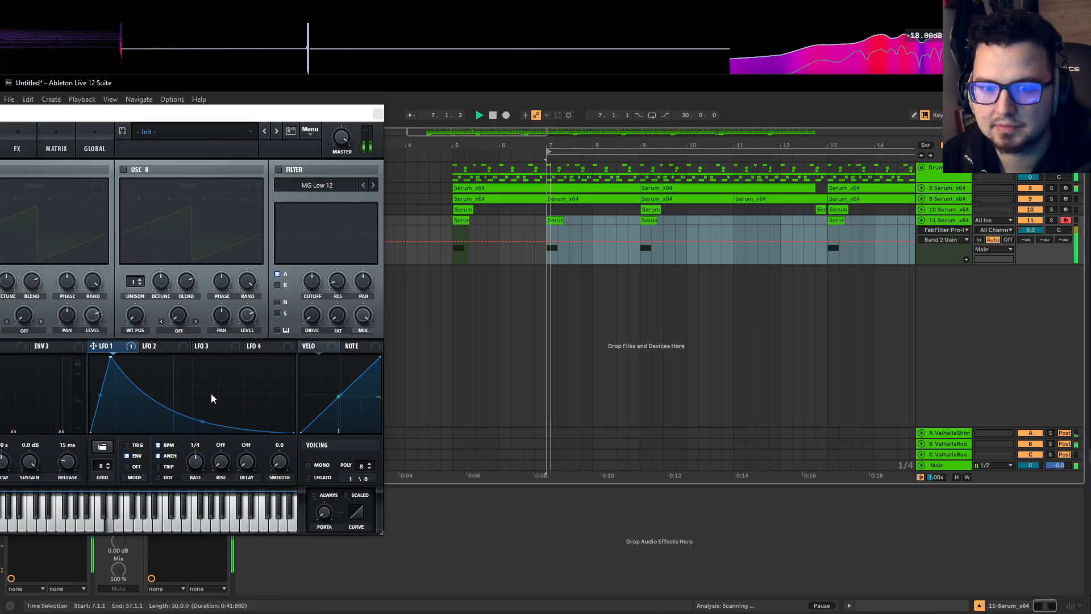
pyautogui.moveTo(199, 459); pyautogui.dragTo(200, 445)
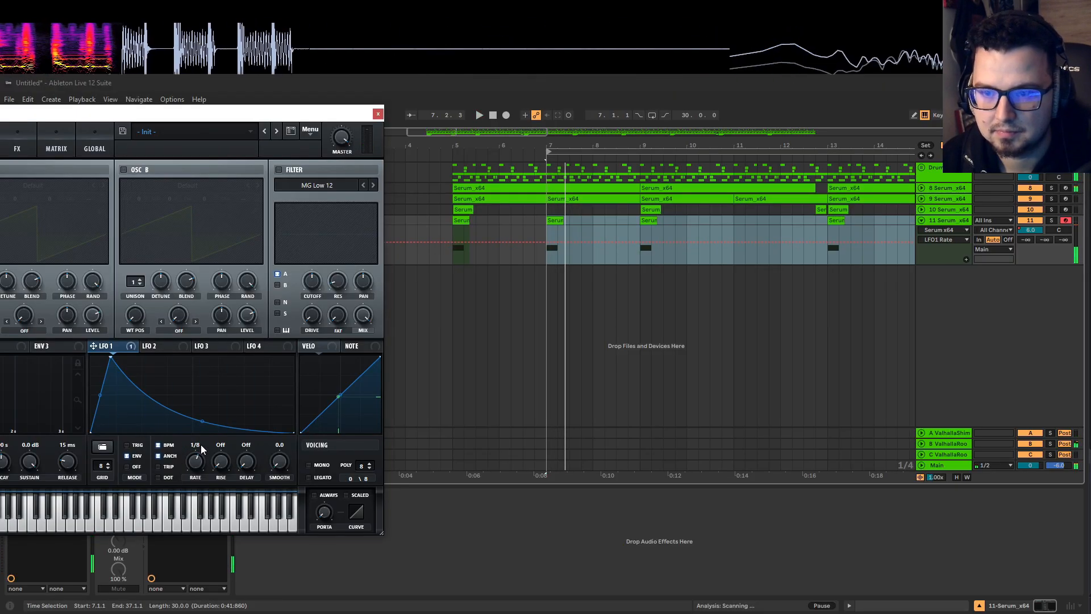
# Automate track 11's LFO 1 rate to 0.60 at bar 7 and replay from the clip at bar 5.
pyautogui.click(454, 246)
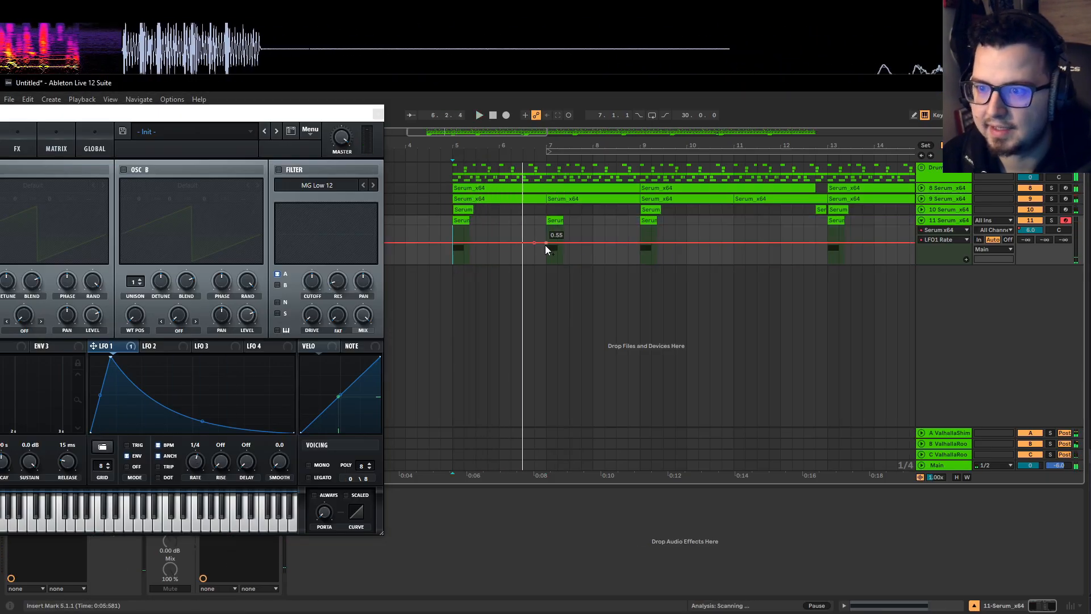
pyautogui.moveTo(544, 243); pyautogui.dragTo(545, 240)
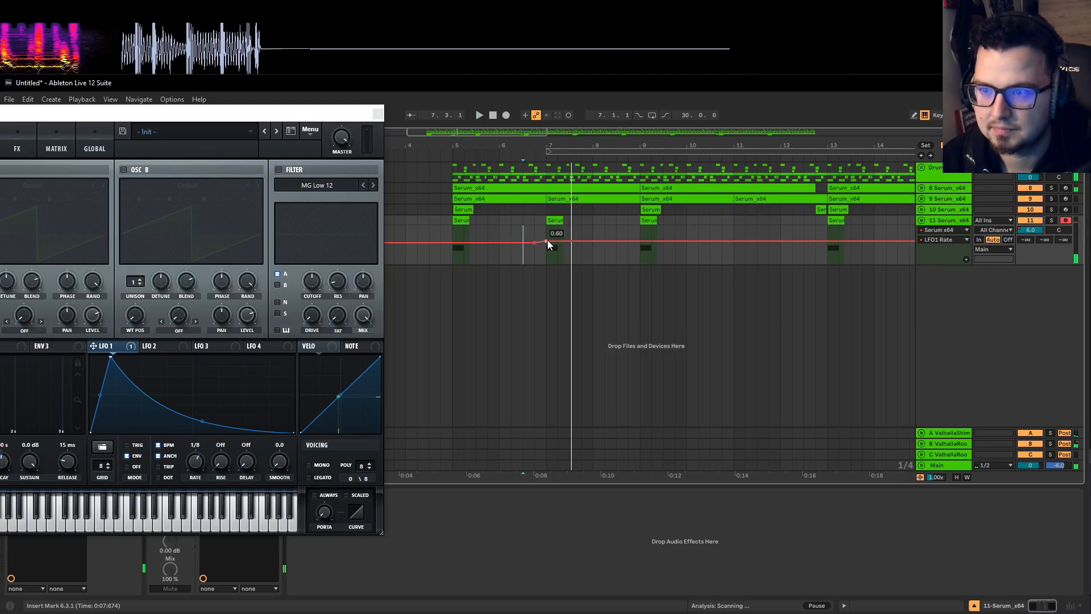
pyautogui.click(554, 220)
pyautogui.click(555, 220)
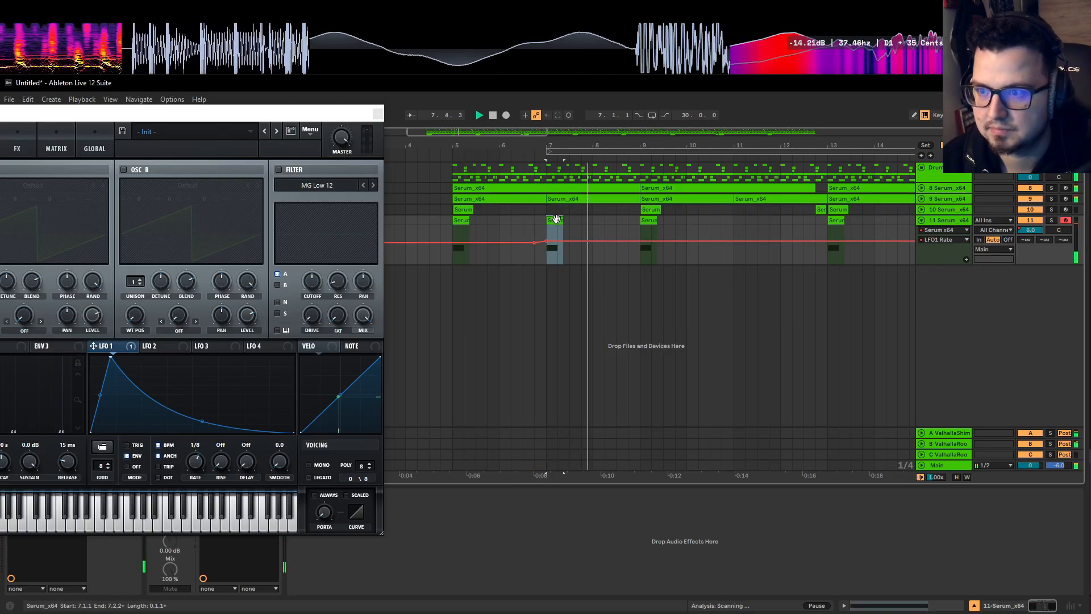
pyautogui.click(461, 233)
pyautogui.press('space')
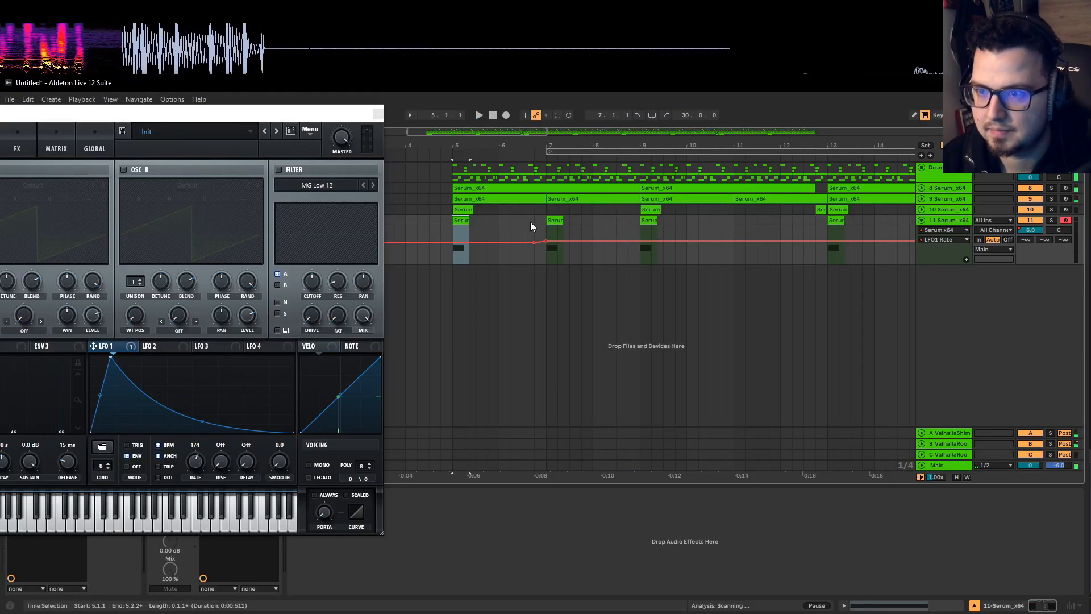
# Move track 11's bar 7 clip to 5.3.1 and play from bar 5.
pyautogui.moveTo(549, 220); pyautogui.dragTo(505, 221)
pyautogui.scroll(3, 481, 229)
pyautogui.click(487, 220)
pyautogui.scroll(-3, 502, 220)
pyautogui.press('space')
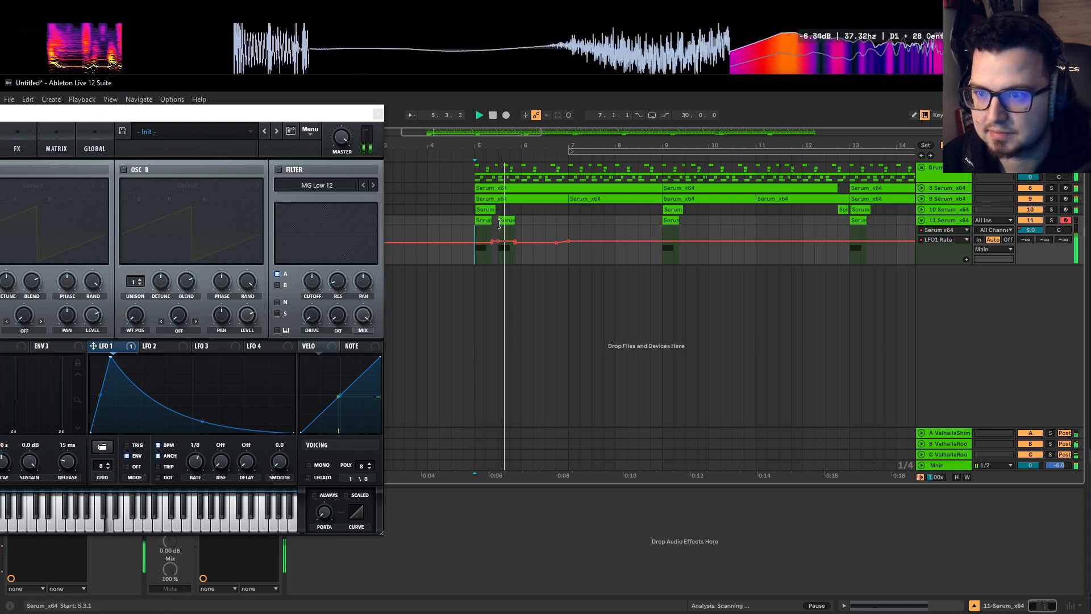
# Move the second clip on track 11 to 5.2.1, delete the LFO 1 rate automation from 5.2.3 to 7.2.1, and replay from bar 5.
pyautogui.press('+')
pyautogui.moveTo(528, 218)
pyautogui.mouseDown()
pyautogui.moveTo(503, 237)
pyautogui.moveTo(675, 242)
pyautogui.moveTo(513, 244)
pyautogui.mouseUp()
pyautogui.click(478, 228)
pyautogui.press('Delete')
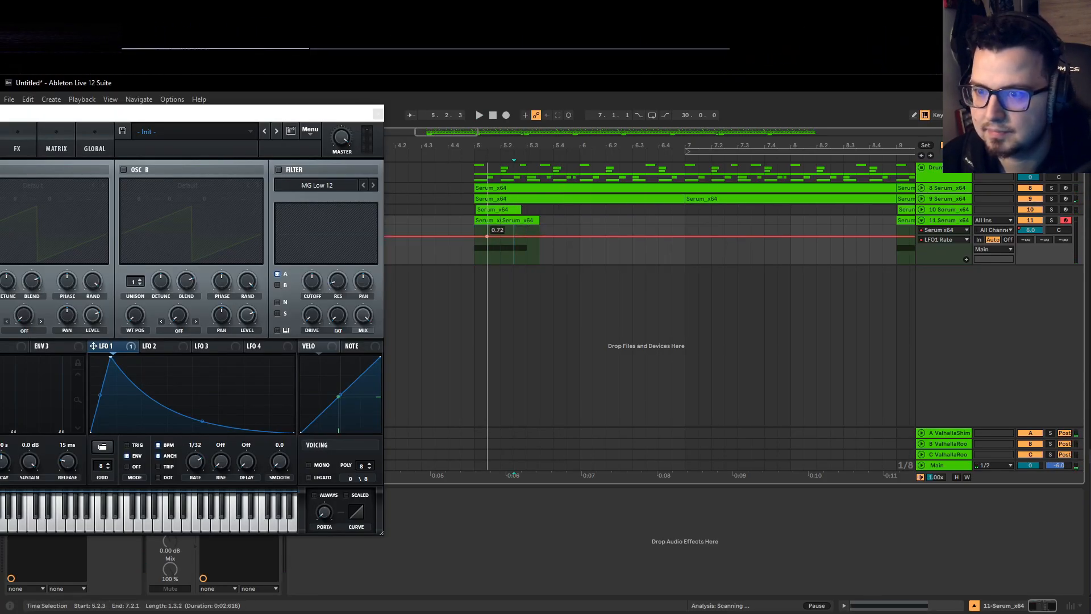
pyautogui.click(475, 237)
pyautogui.press('space')
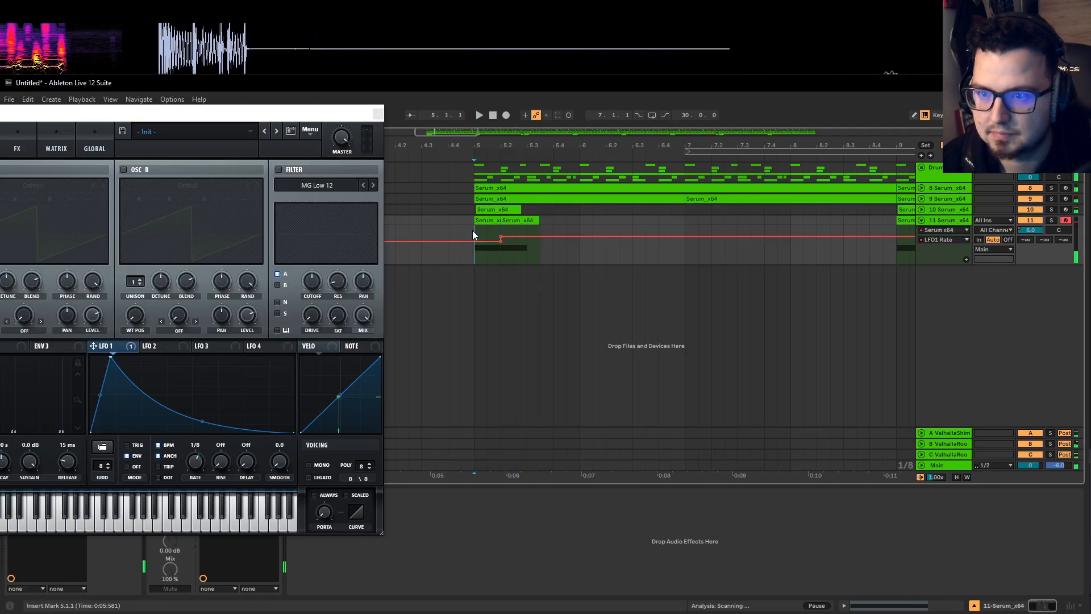
# Set the LFO 1 rate automation around 5.2.1 to 0.52 before and 0.61 after, auditioning with track 11 soloed.
pyautogui.moveTo(501, 238); pyautogui.dragTo(500, 245)
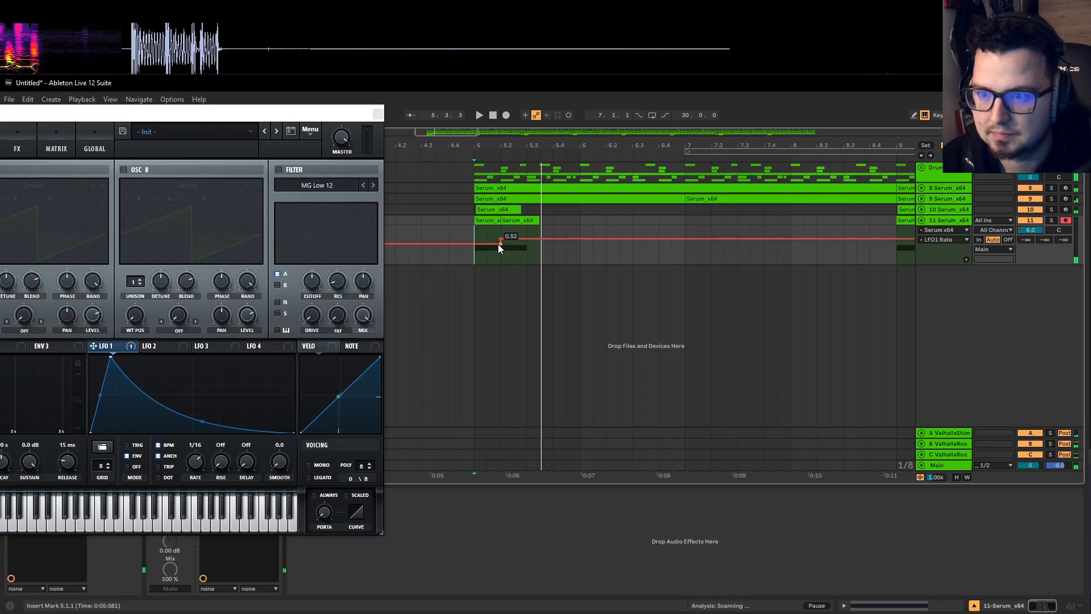
pyautogui.click(502, 234)
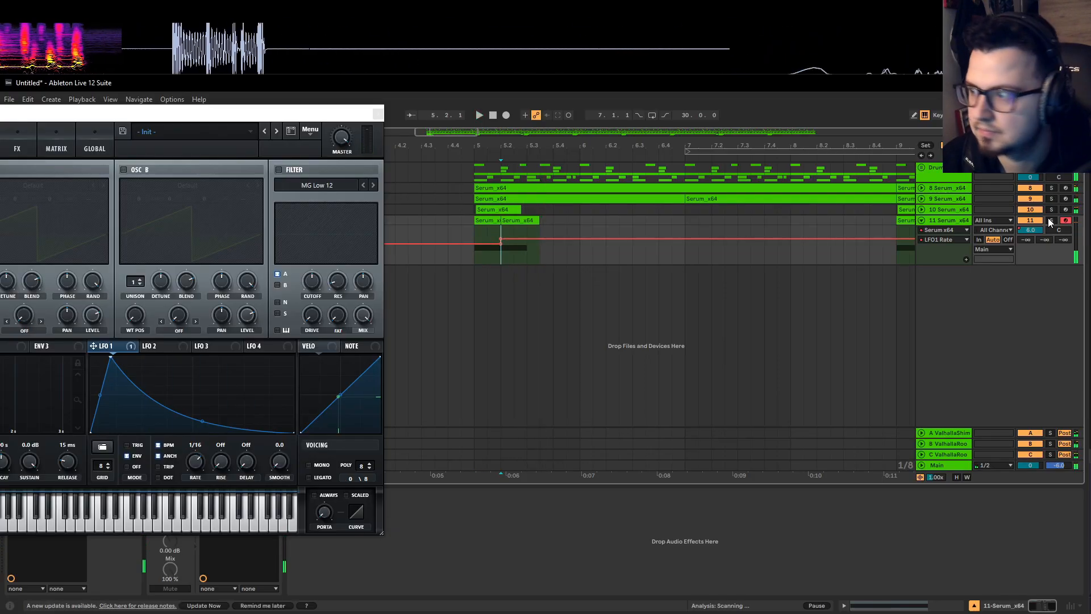
pyautogui.click(500, 239)
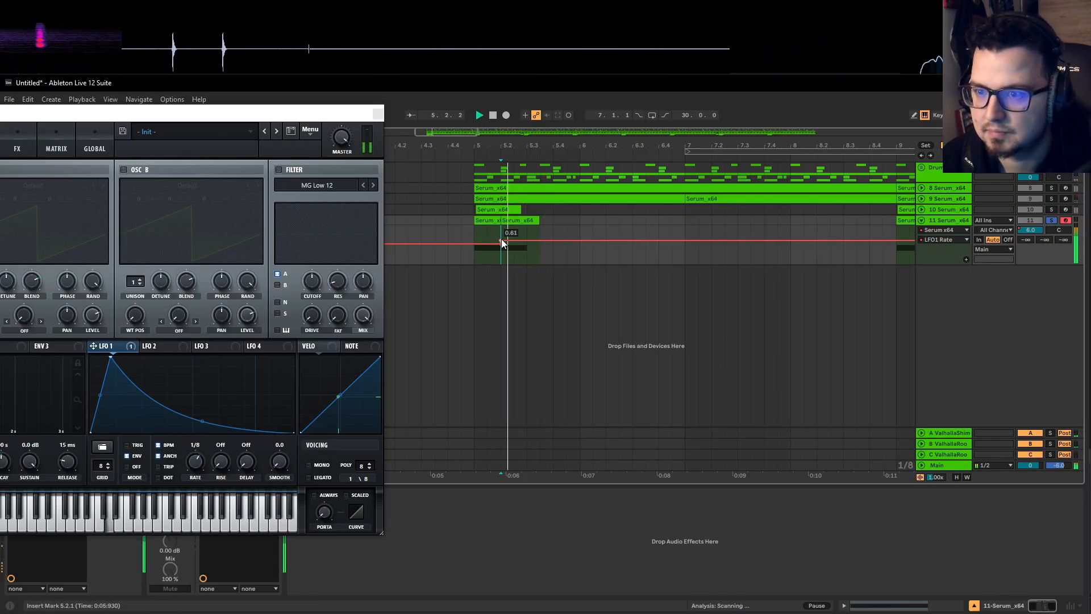
pyautogui.press('space')
# Duplicate track 11's clip pair to 5.4.1, copy one more clip to 6.4.1, and play from bar 5.
pyautogui.hotkey('ctrl', 'd')
pyautogui.moveTo(560, 224); pyautogui.dragTo(688, 227)
pyautogui.hotkey('ctrl', 'd')
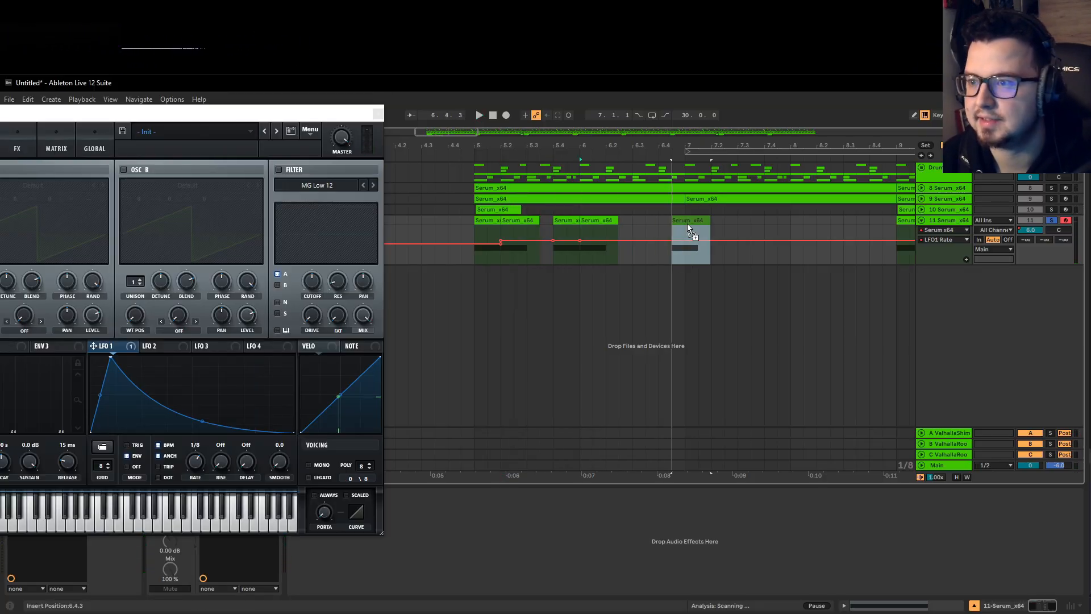
pyautogui.scroll(-3, 644, 227)
pyautogui.press('space')
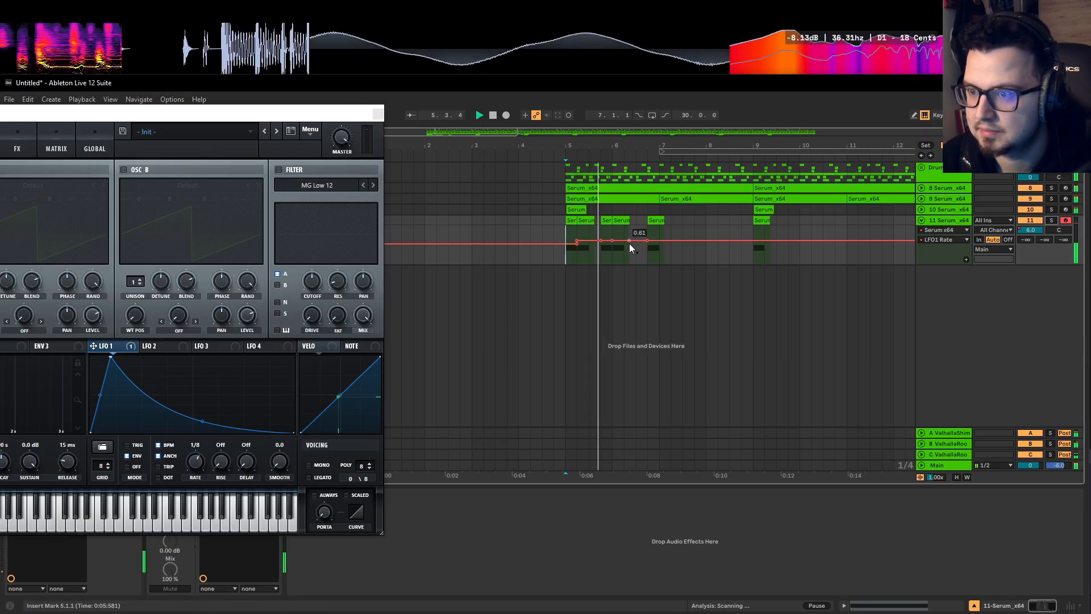
# Rework track 11's bar 5 clips into half-beat hits with an added copy at 5.4.3, and play from 5.1.1.
pyautogui.scroll(3, 629, 243)
pyautogui.moveTo(731, 227); pyautogui.dragTo(692, 232)
pyautogui.scroll(3, 480, 227)
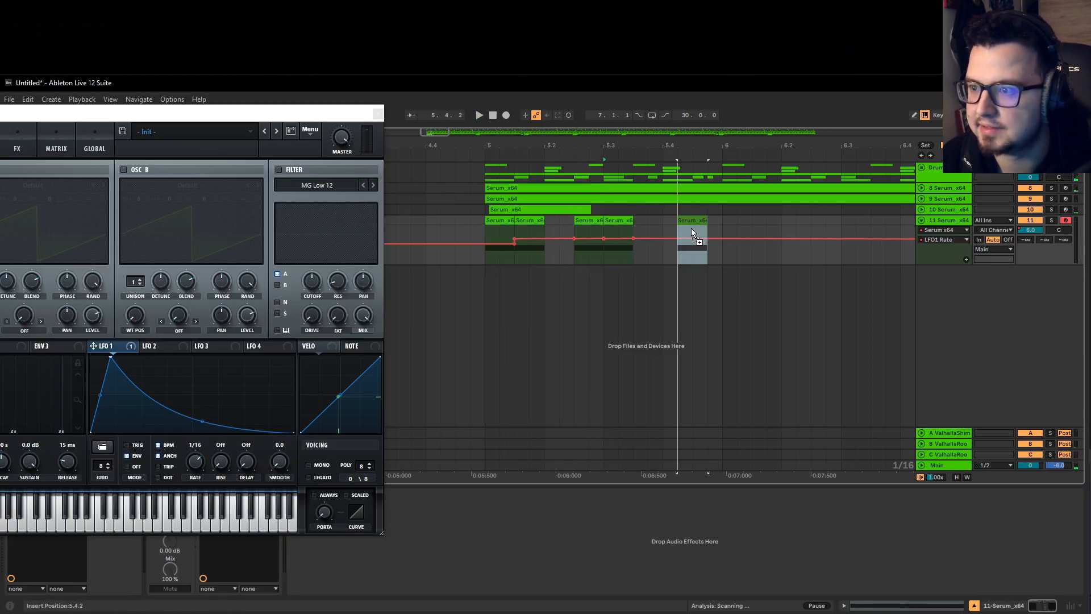
pyautogui.scroll(-3, 496, 233)
pyautogui.click(505, 229)
pyautogui.press('space')
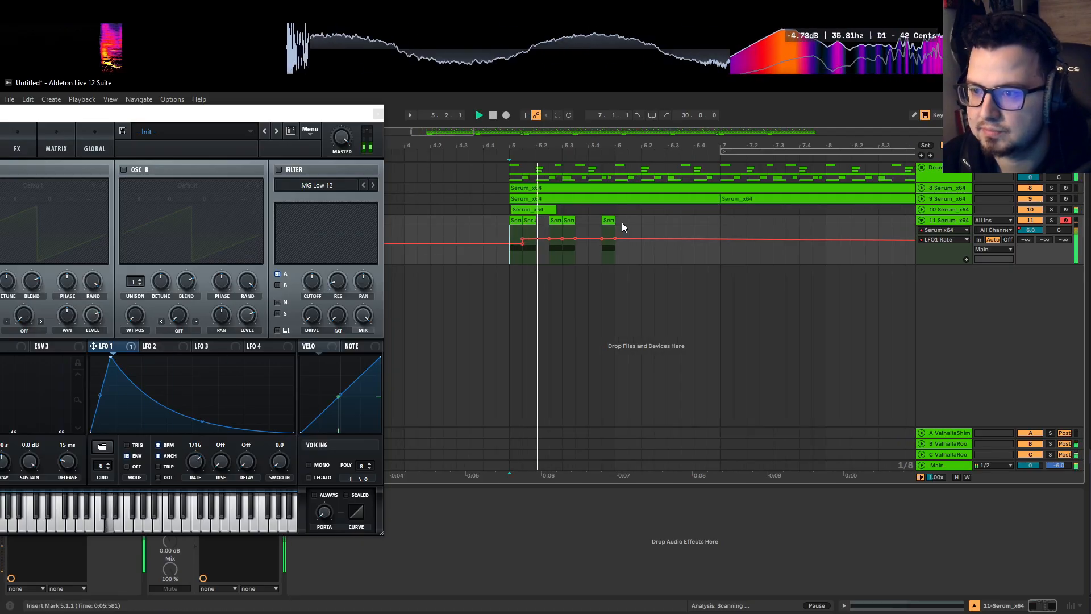
pyautogui.moveTo(621, 223); pyautogui.dragTo(506, 227)
pyautogui.hotkey('ctrl', 'd')
pyautogui.press('space')
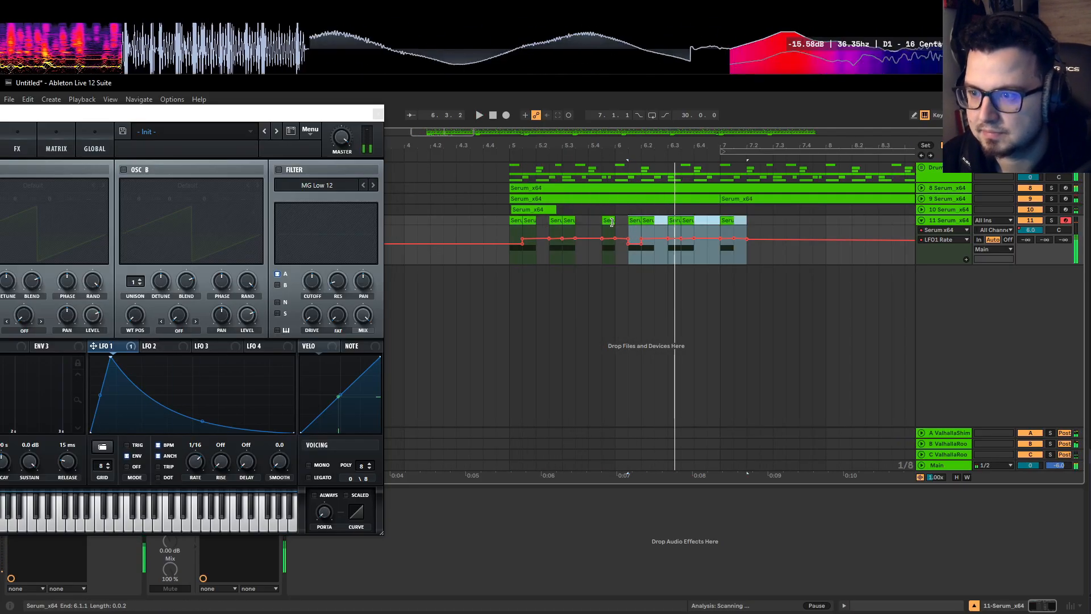
pyautogui.hotkey('ctrl', 'z')
# Select exactly bar 5 on track 11, duplicate it into bar 6, and replay from 5.1.1.
pyautogui.moveTo(616, 220); pyautogui.dragTo(509, 225)
pyautogui.hotkey('ctrl', 'd')
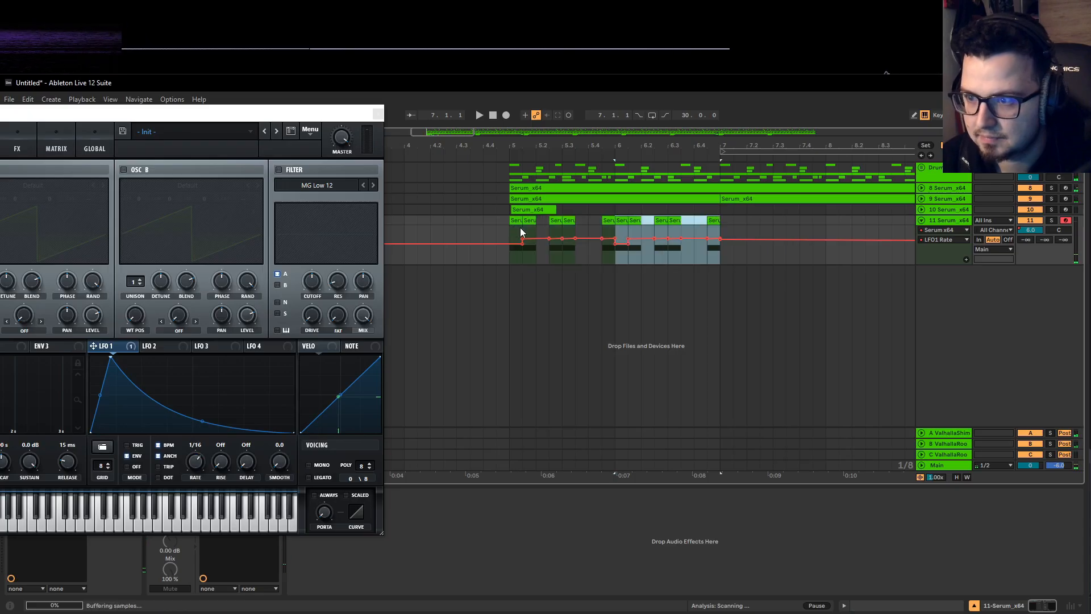
pyautogui.click(533, 237)
pyautogui.press('space')
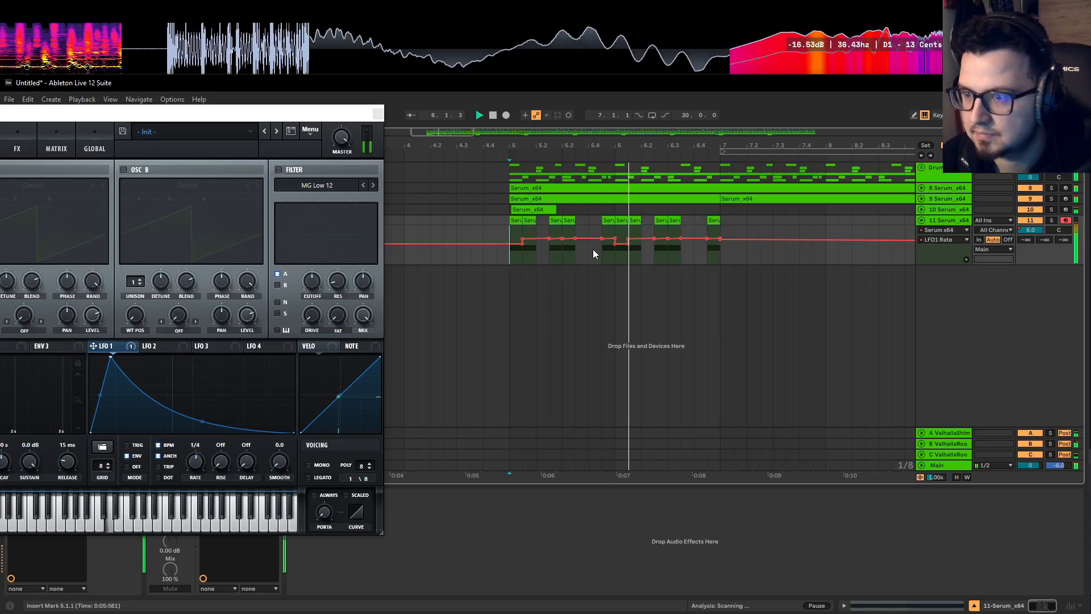
pyautogui.scroll(-3, 592, 248)
pyautogui.press('space')
pyautogui.press('space')
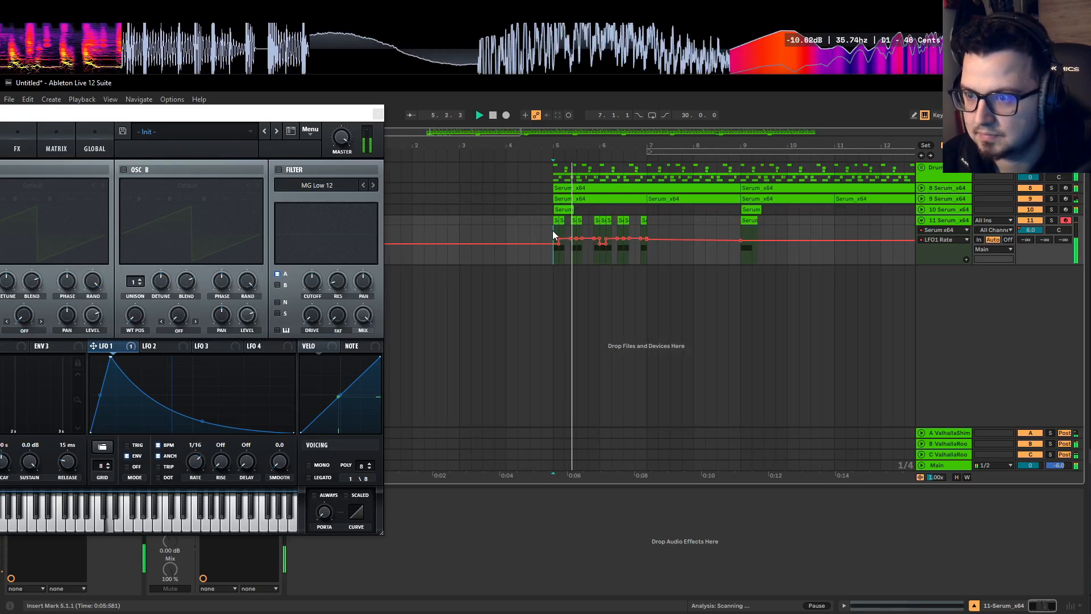
# Delete the clip from 6.1.1 to 6.1.3 on track 11 and replay from bar 5.
pyautogui.click(598, 222)
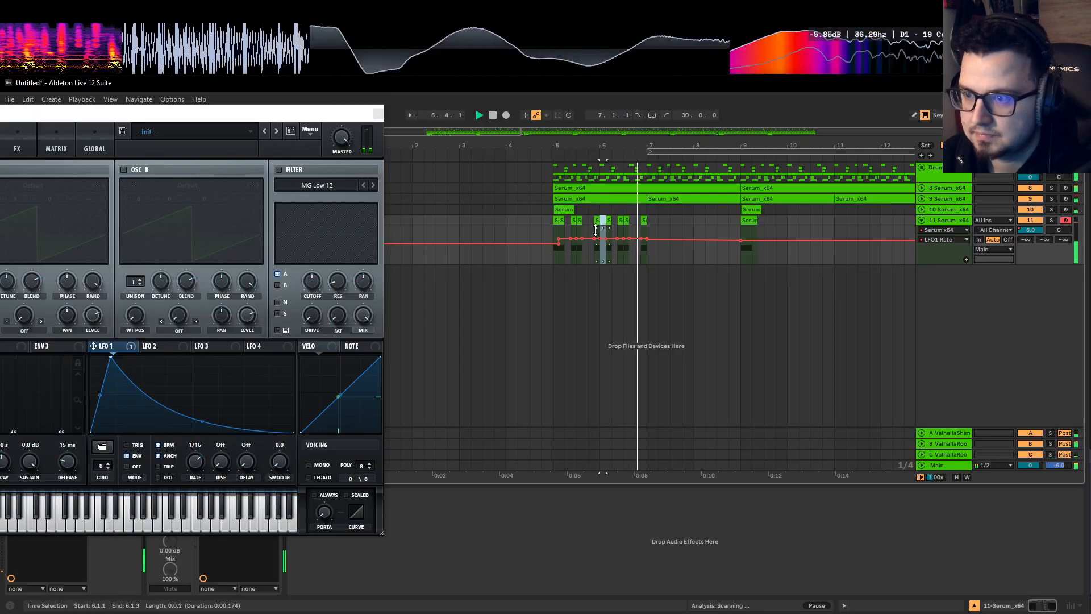
pyautogui.click(556, 221)
pyautogui.press('space')
pyautogui.press('space')
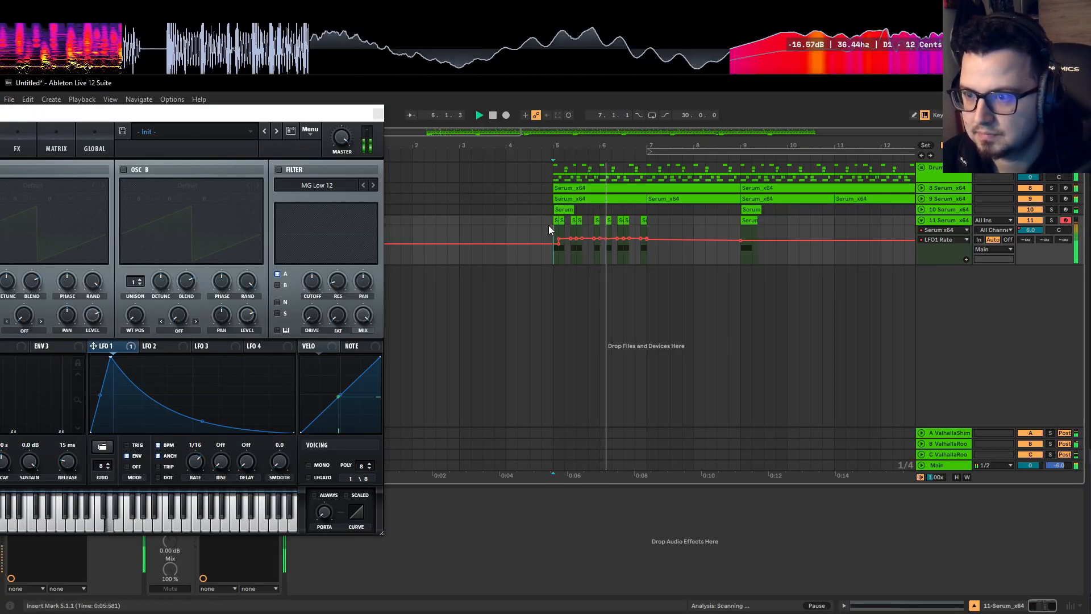
# Select bars 5 and 6 on track 11 and duplicate them into bars 7 and 8.
pyautogui.moveTo(549, 225); pyautogui.dragTo(642, 221)
pyautogui.hotkey('ctrl', 'd')
pyautogui.hotkey('ctrl', 'd')
pyautogui.press('-')
pyautogui.press('-')
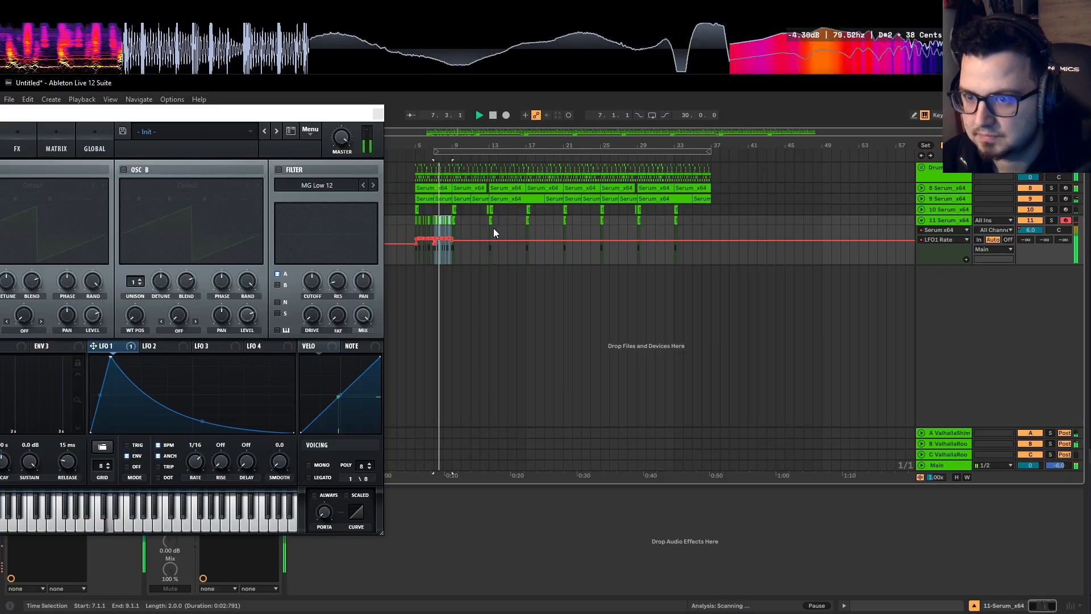
# Clear the older clips from bar 9 onward on track 11, and duplicate bars 5 to 8 three times up to bar 21.
pyautogui.moveTo(703, 224); pyautogui.dragTo(415, 229)
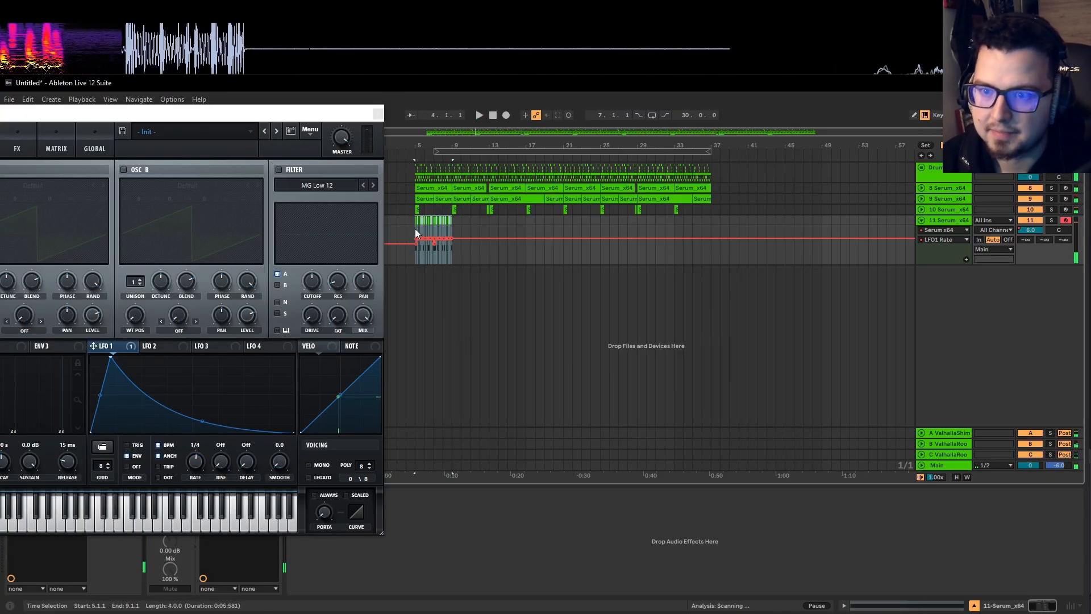
pyautogui.hotkey('ctrl', 'd')
pyautogui.hotkey('ctrl', 'd')
pyautogui.hotkey('ctrl', 'd')
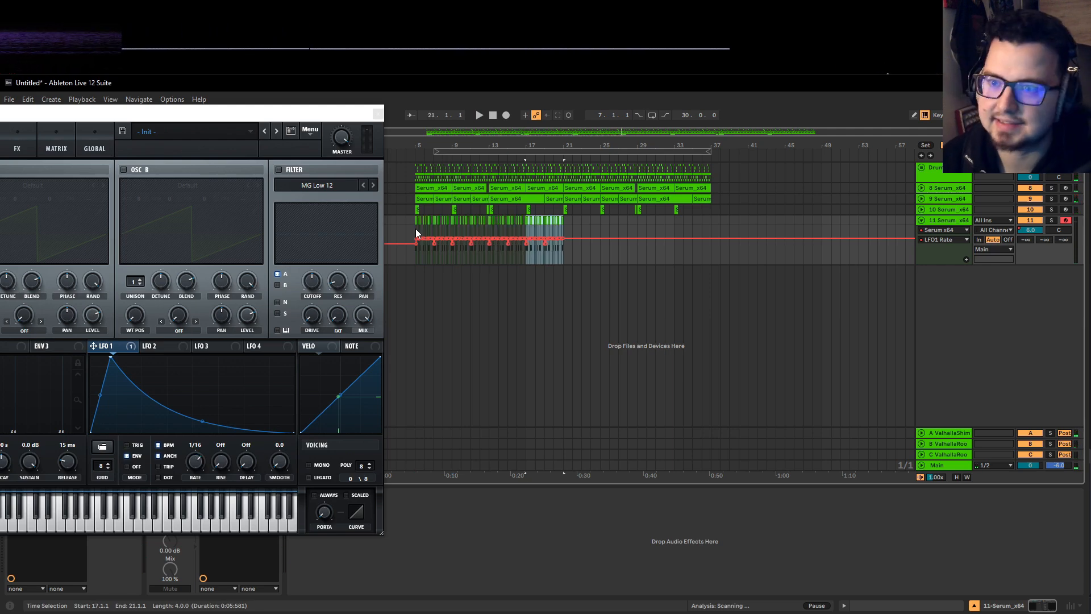
# Move the loop start to 5.1.1, close Serum, and open Pro-Q 3 on track 11.
pyautogui.moveTo(475, 151); pyautogui.dragTo(434, 153)
pyautogui.scroll(3, 433, 168)
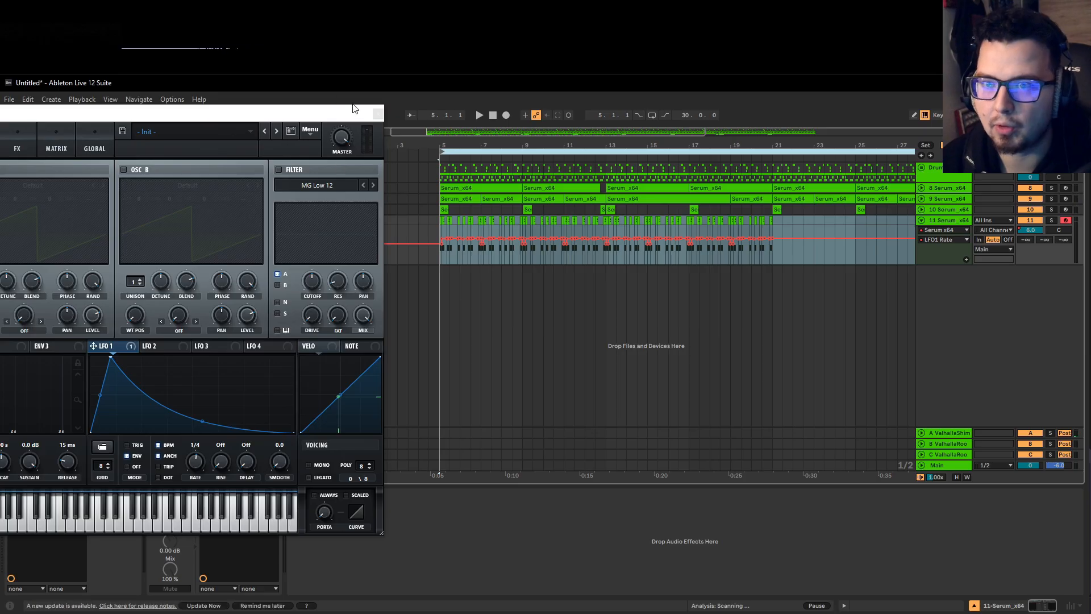
pyautogui.click(379, 114)
pyautogui.click(171, 493)
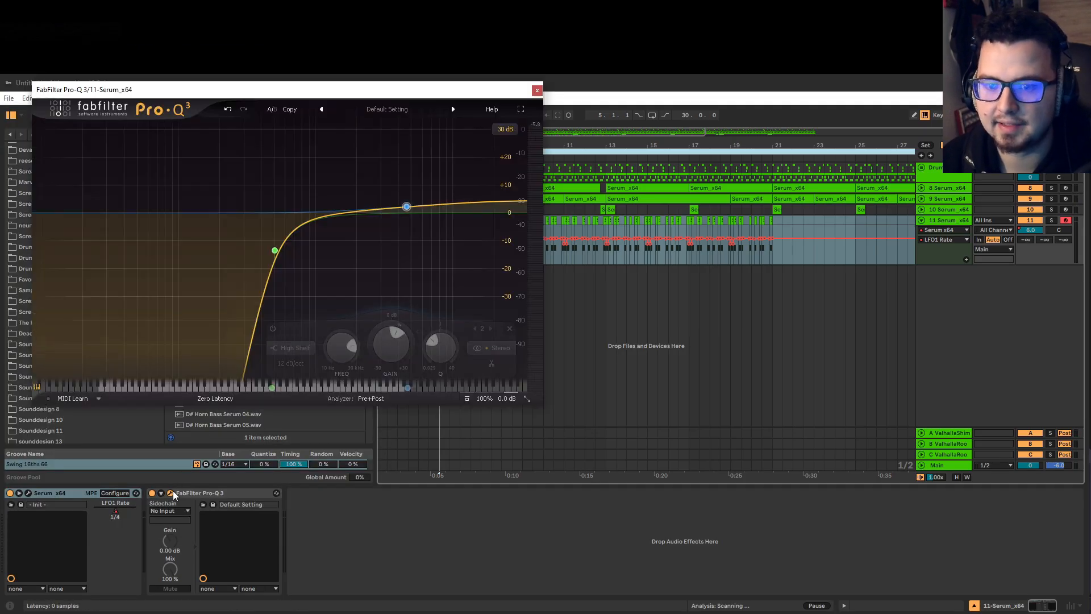
# Add a 12 dB/oct high-cut band at 30000 Hz in Pro-Q 3, sweep its frequency, and close the plugin.
pyautogui.doubleClick(521, 201)
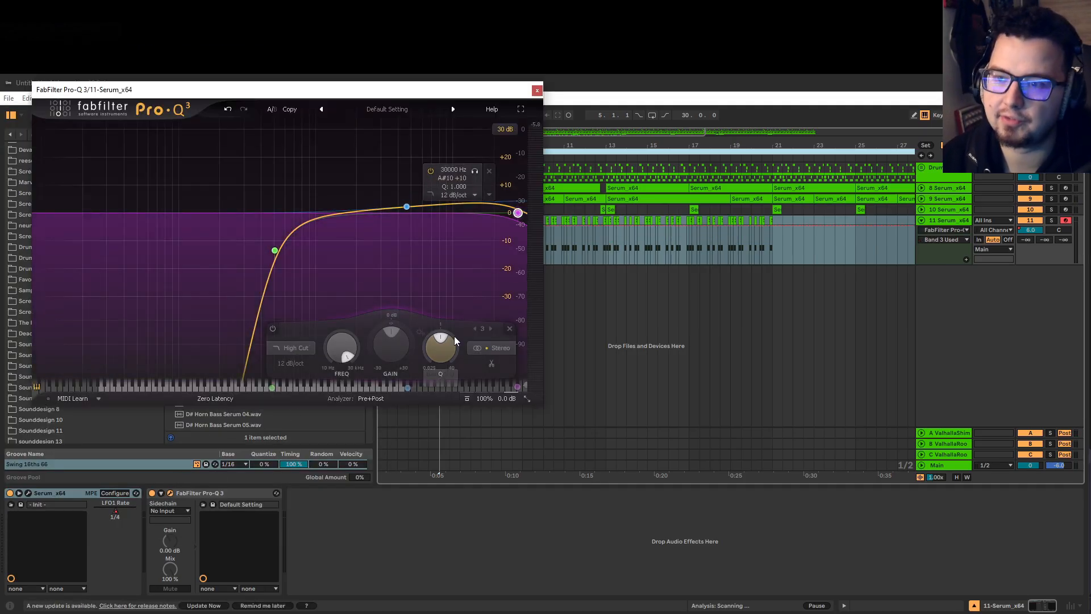
pyautogui.scroll(2, 443, 356)
pyautogui.scroll(-4, 341, 352)
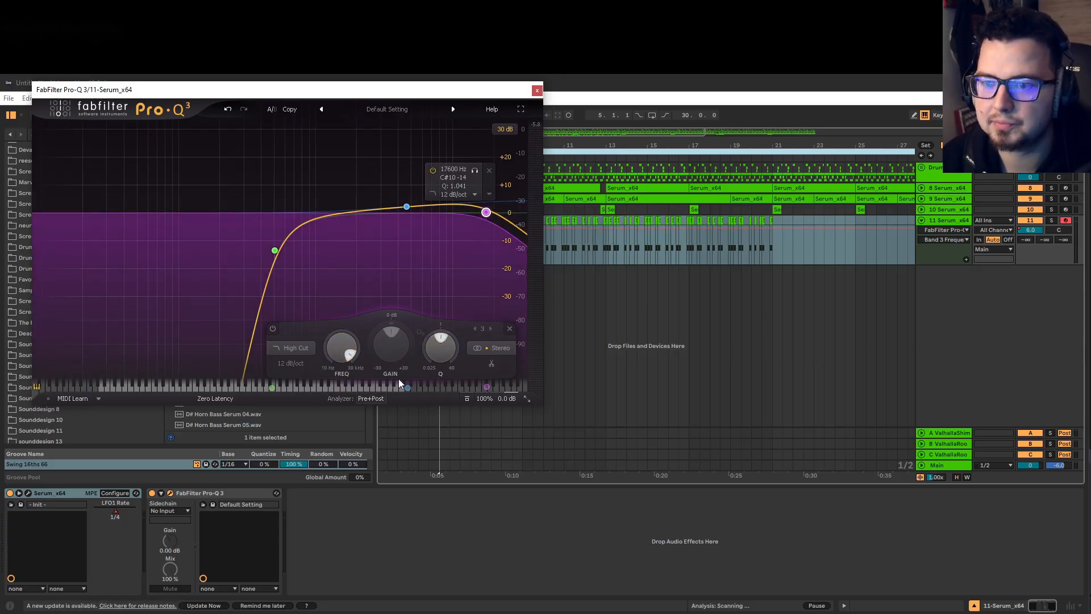
pyautogui.scroll(4, 341, 349)
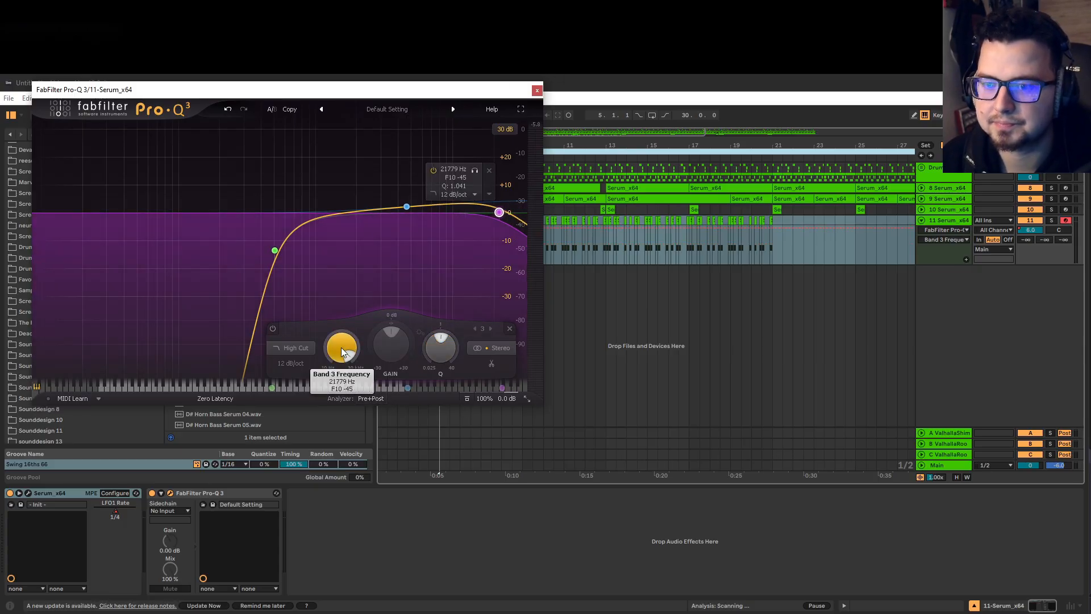
pyautogui.click(537, 90)
# Drop track 11's Band 3 Frequency automation to about 2749 Hz from 5.1.3 onward, and play the soloed track from 5.1.1.
pyautogui.scroll(5, 494, 240)
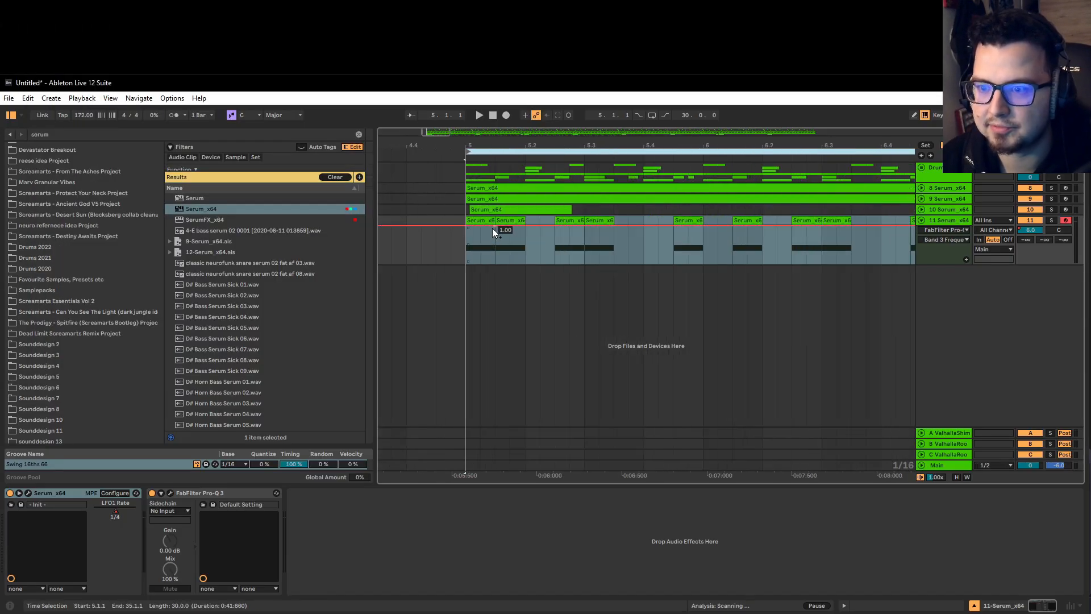
pyautogui.moveTo(496, 228); pyautogui.dragTo(499, 236)
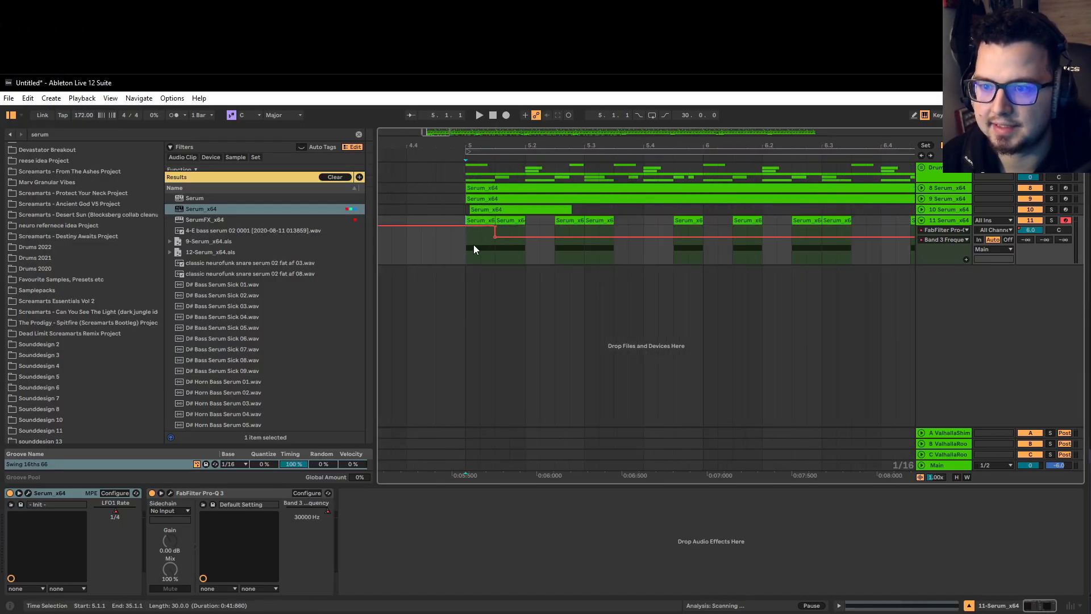
pyautogui.click(1051, 221)
pyautogui.press('space')
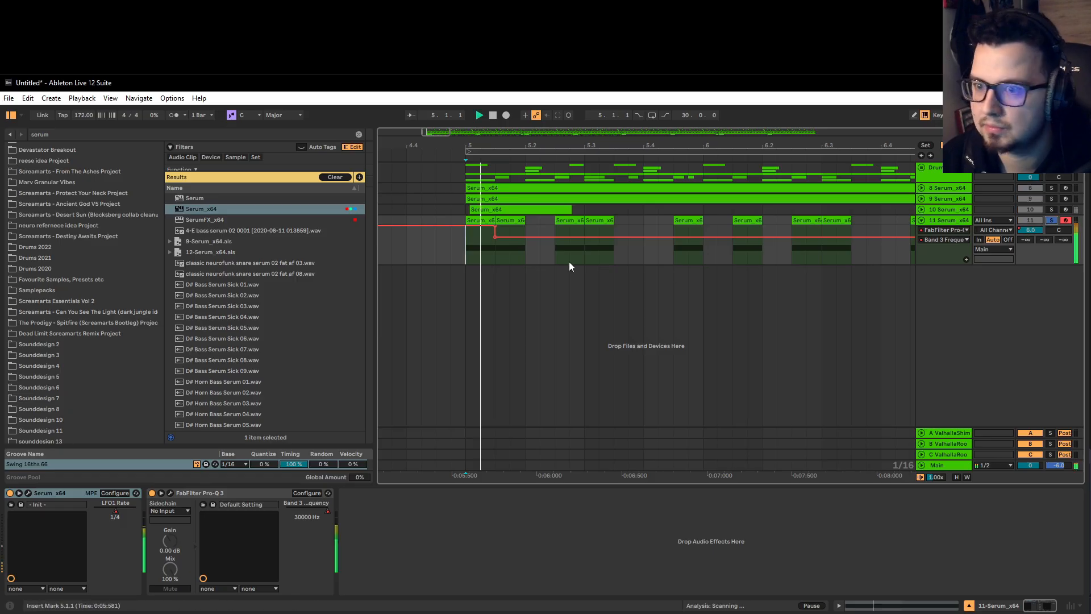
# Select bars 5 and 6 of track 11 with the filter automation and duplicate them repeatedly up to bar 21.
pyautogui.scroll(-5, 492, 245)
pyautogui.moveTo(489, 252); pyautogui.dragTo(676, 250)
pyautogui.scroll(-3, 568, 250)
pyautogui.hotkey('ctrl', 'd')
pyautogui.hotkey('ctrl', 'd')
pyautogui.hotkey('ctrl', 'd')
pyautogui.hotkey('ctrl', 'd')
pyautogui.hotkey('ctrl', 'd')
pyautogui.hotkey('ctrl', 'd')
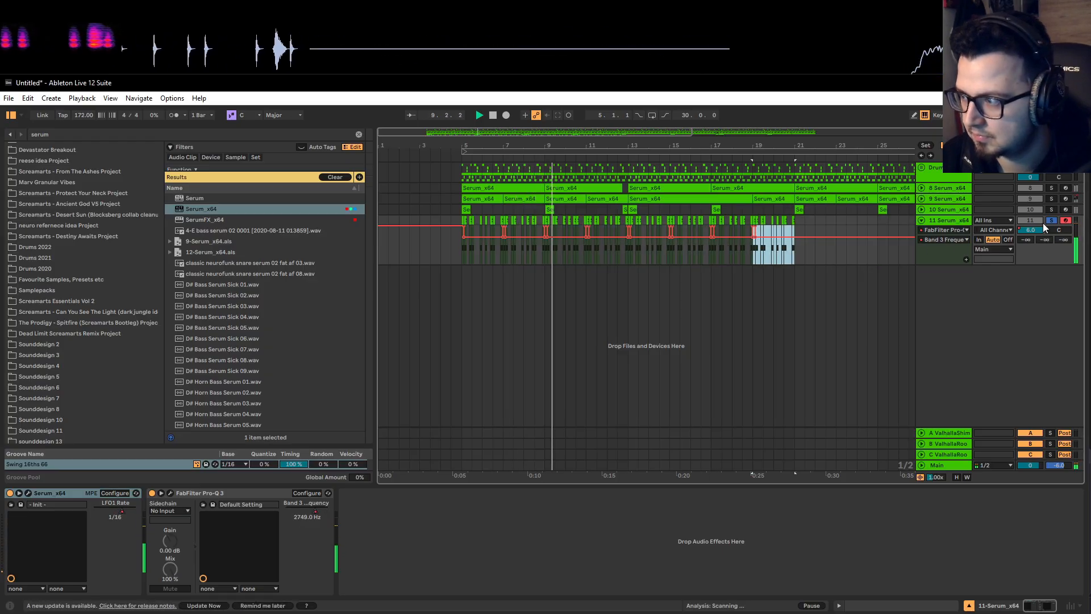
# Reshape the Band 3 Frequency automation in bars 5 and 6 into a gradual rise and fall, and return to 5.1.1.
pyautogui.scroll(-3, 683, 248)
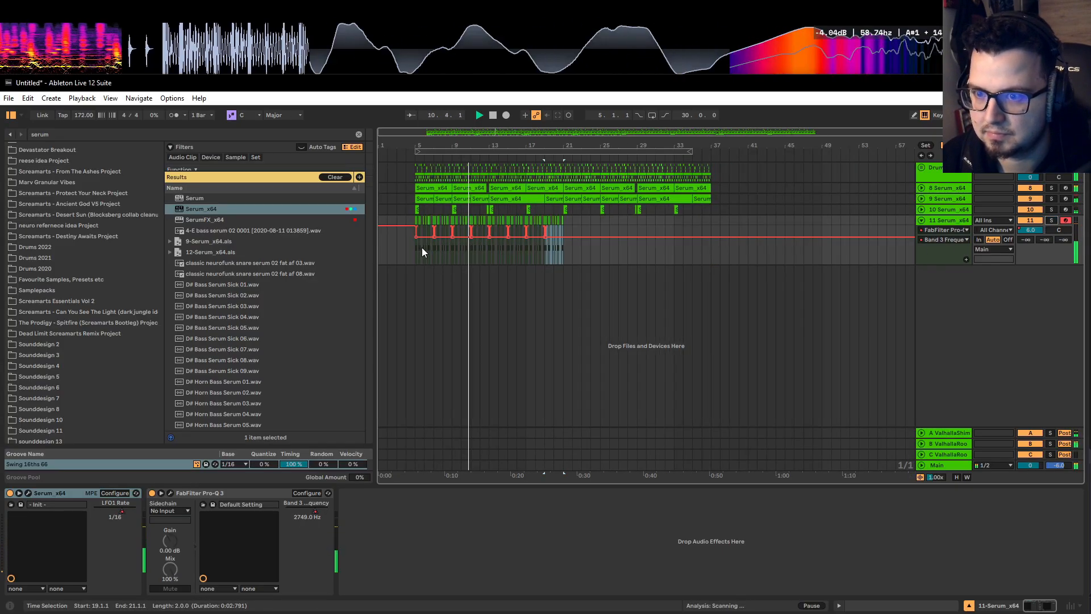
pyautogui.scroll(3, 424, 243)
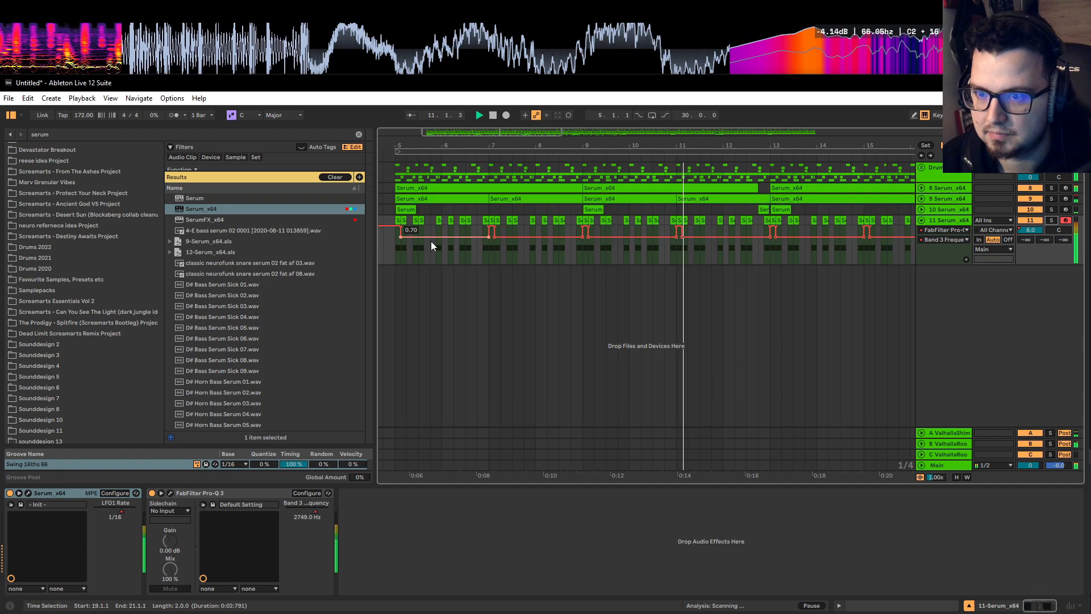
pyautogui.moveTo(390, 254); pyautogui.dragTo(472, 255)
pyautogui.click(389, 256)
pyautogui.press('space')
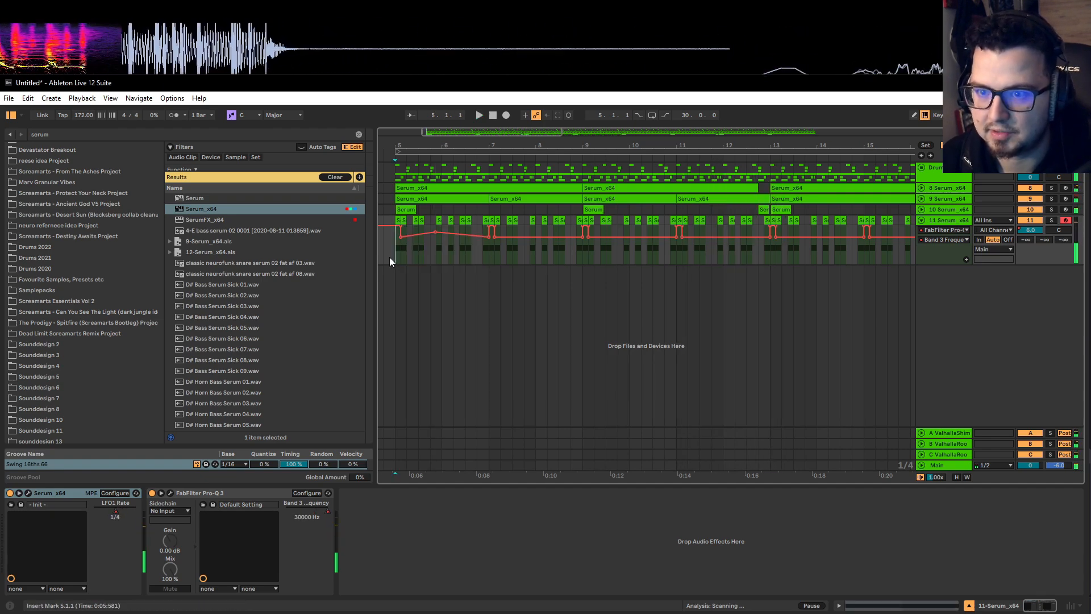
# Duplicate bars 5 and 6 of track 11 over bars 7 and 8, and start playback.
pyautogui.hotkey('ctrl', 'd')
pyautogui.click(588, 261)
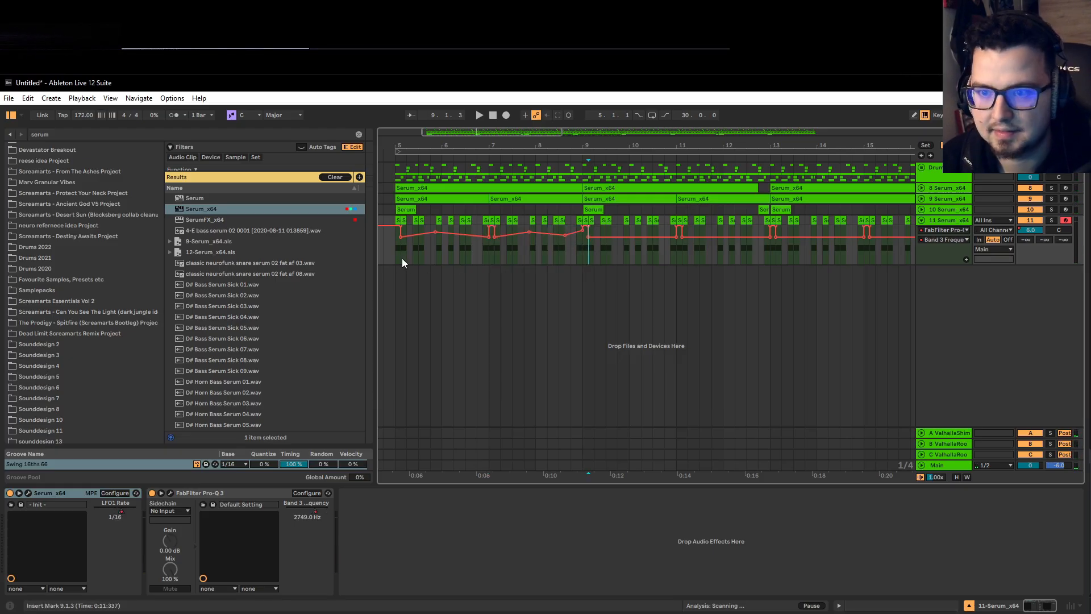
pyautogui.press('space')
# Select bars 5 to 8 of track 11 and duplicate them three times up to bar 21.
pyautogui.moveTo(394, 254); pyautogui.dragTo(584, 254)
pyautogui.hotkey('ctrl', 'd')
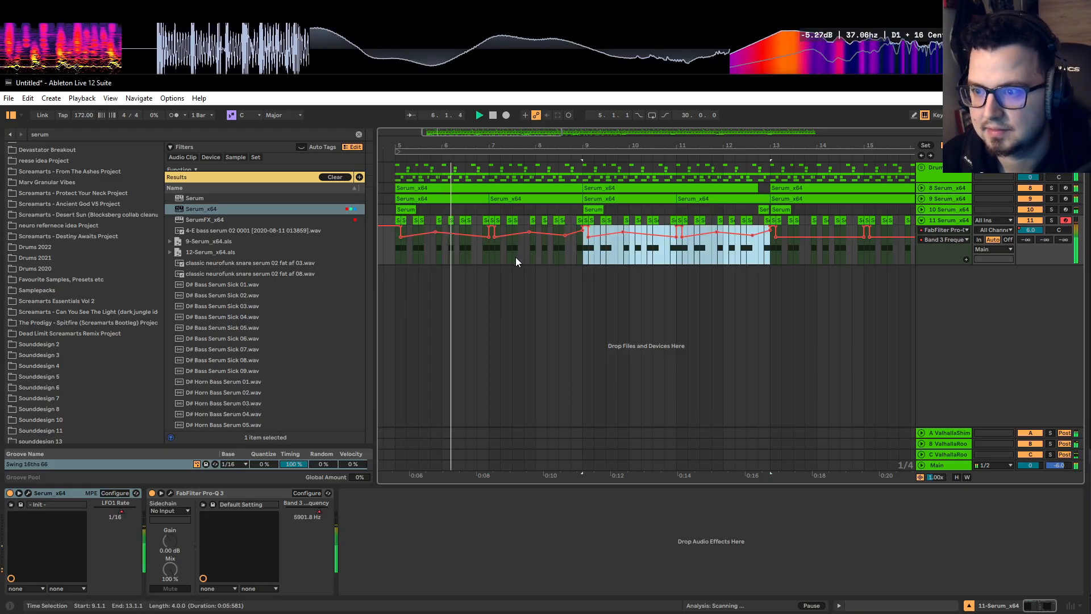
pyautogui.press('-')
pyautogui.press('-')
pyautogui.hotkey('ctrl', 'd')
pyautogui.hotkey('ctrl', 'd')
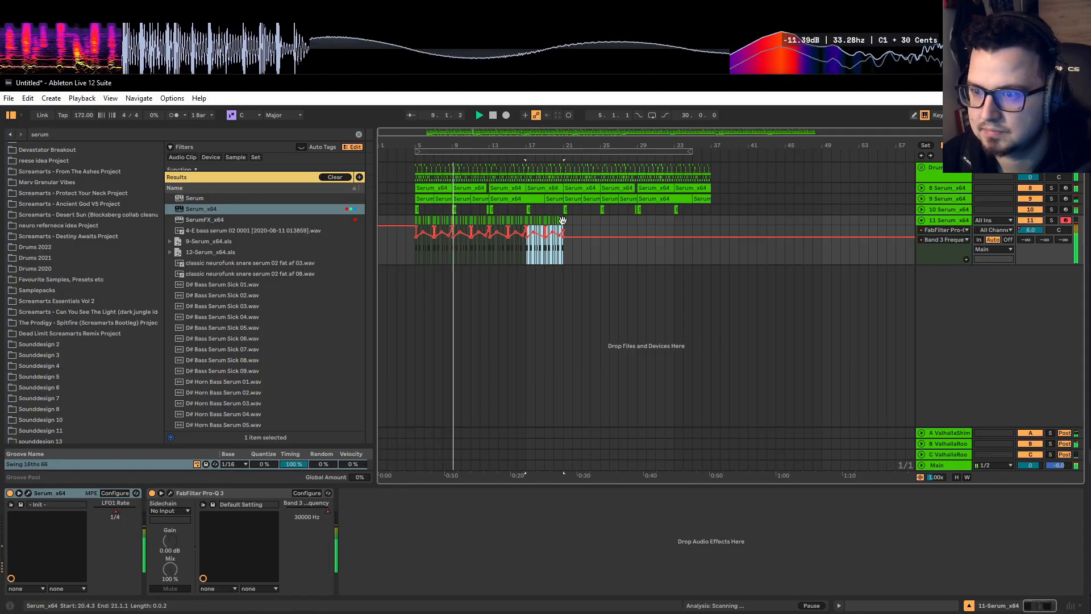
# Duplicate track 11's full section from bar 5 to 21 up to bar 37, and extend the loop end to 37.1.1.
pyautogui.keyDown('shift'); pyautogui.click(410, 223); pyautogui.keyUp('shift')
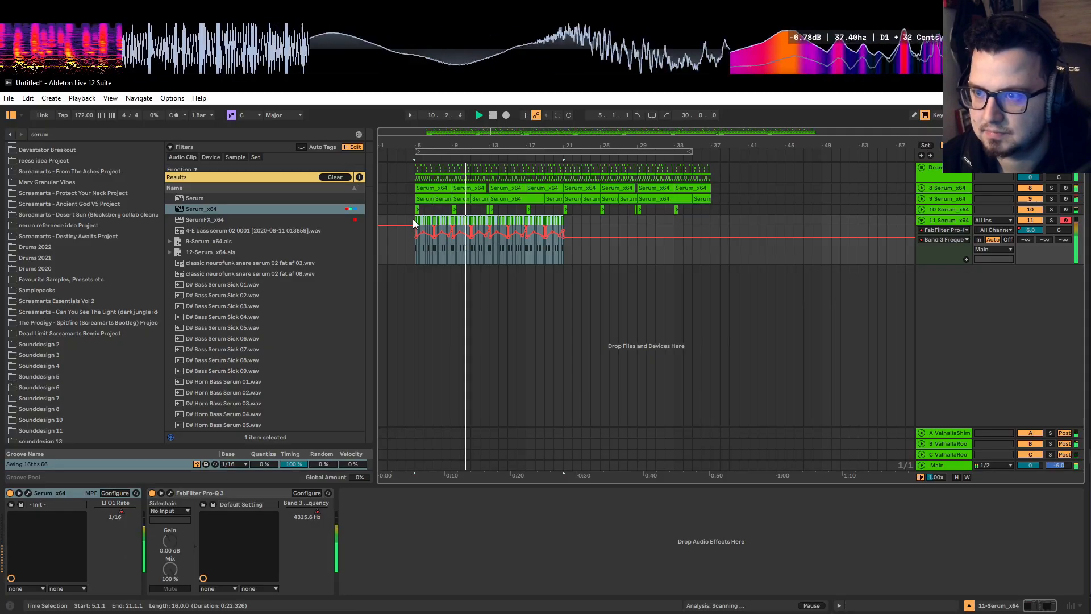
pyautogui.hotkey('ctrl', 'd')
pyautogui.moveTo(691, 152); pyautogui.dragTo(712, 156)
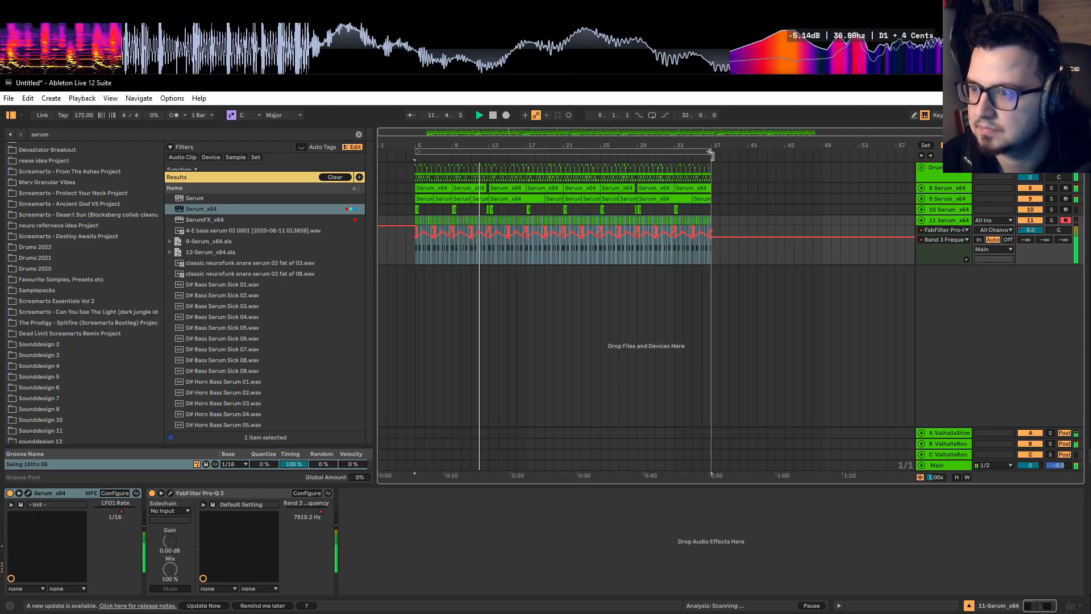
pyautogui.click(710, 154)
# Examine the automation lanes of tracks 10 and 11 during playback, leaving both tracks folded.
pyautogui.click(922, 221)
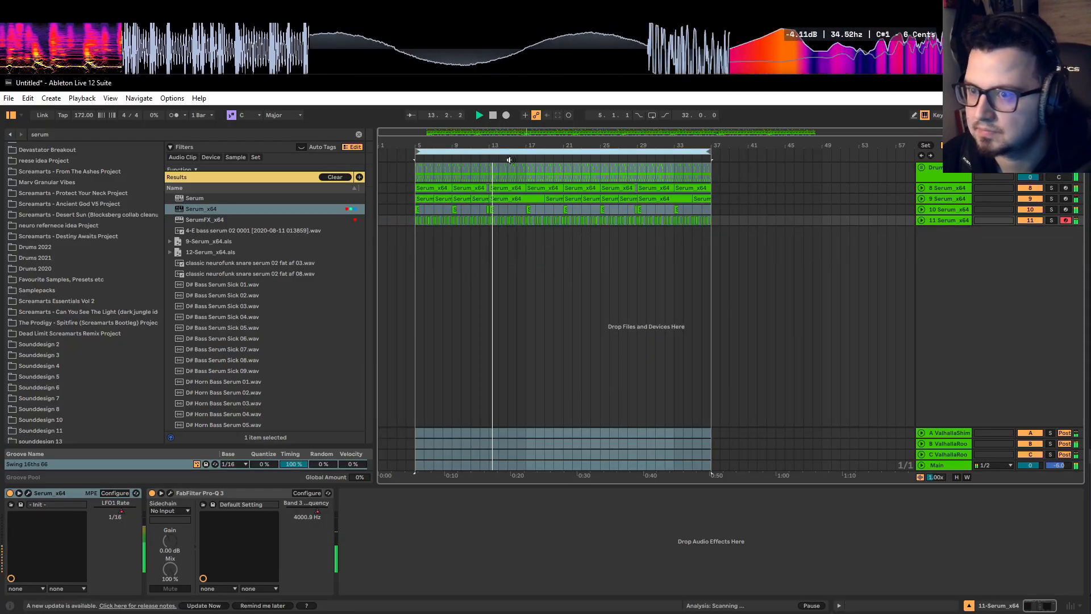
pyautogui.click(921, 220)
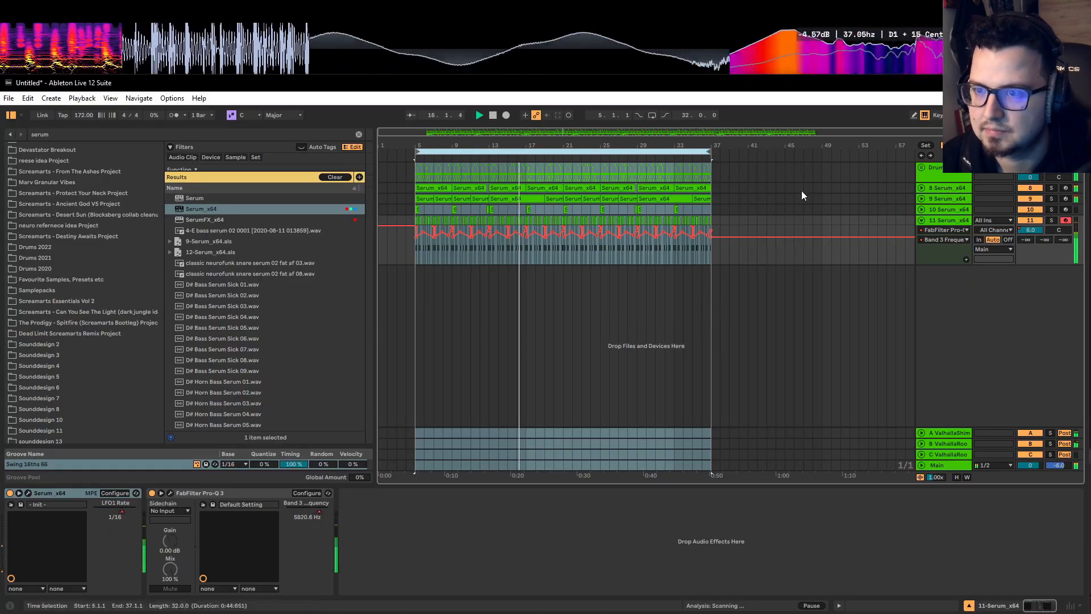
pyautogui.click(921, 220)
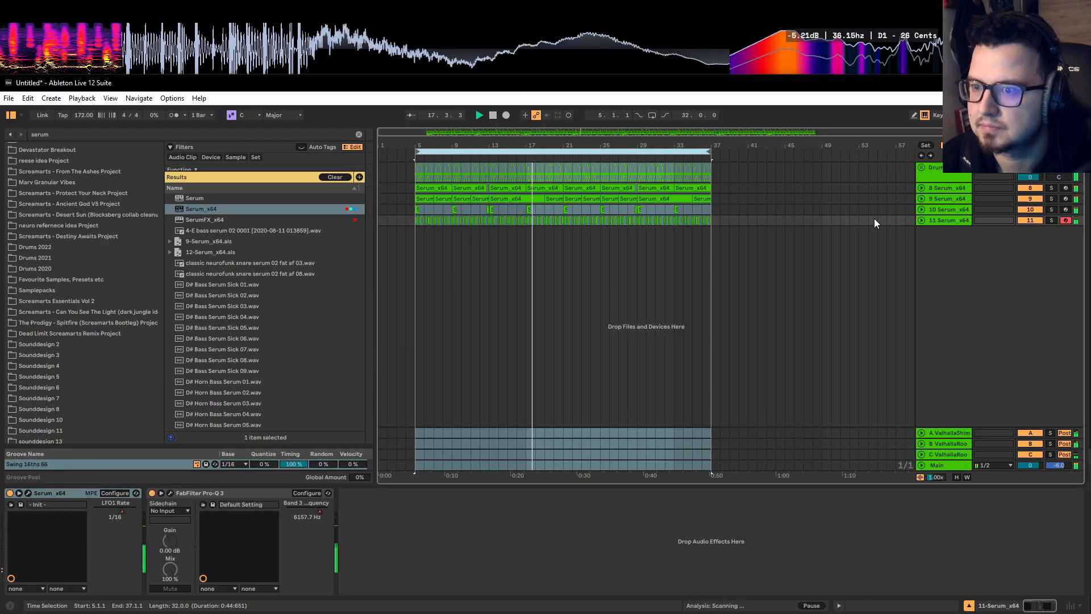
pyautogui.click(921, 210)
pyautogui.click(932, 216)
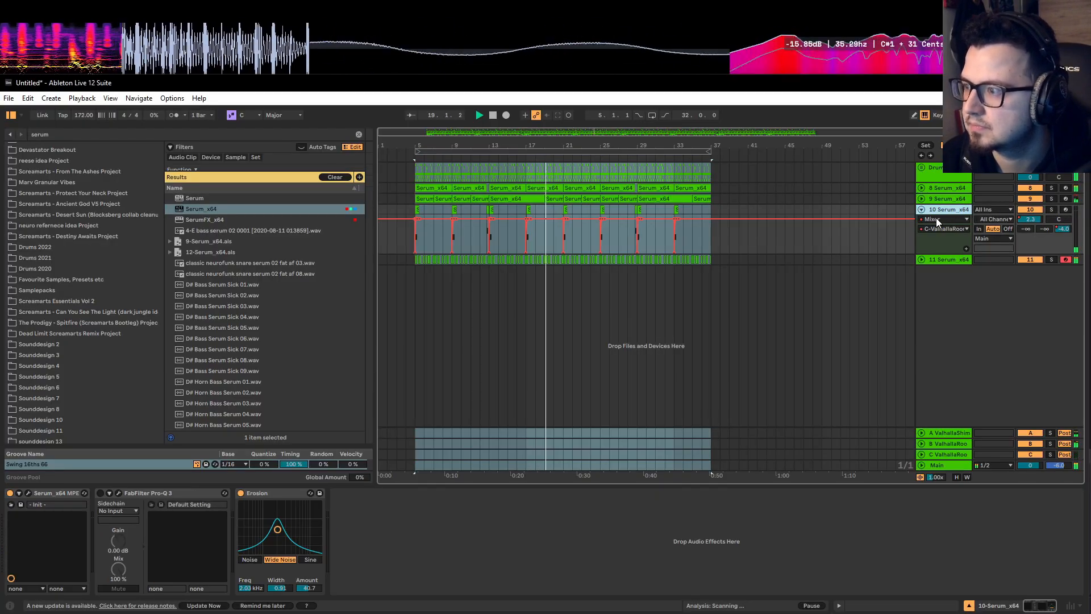
pyautogui.click(922, 210)
pyautogui.click(922, 220)
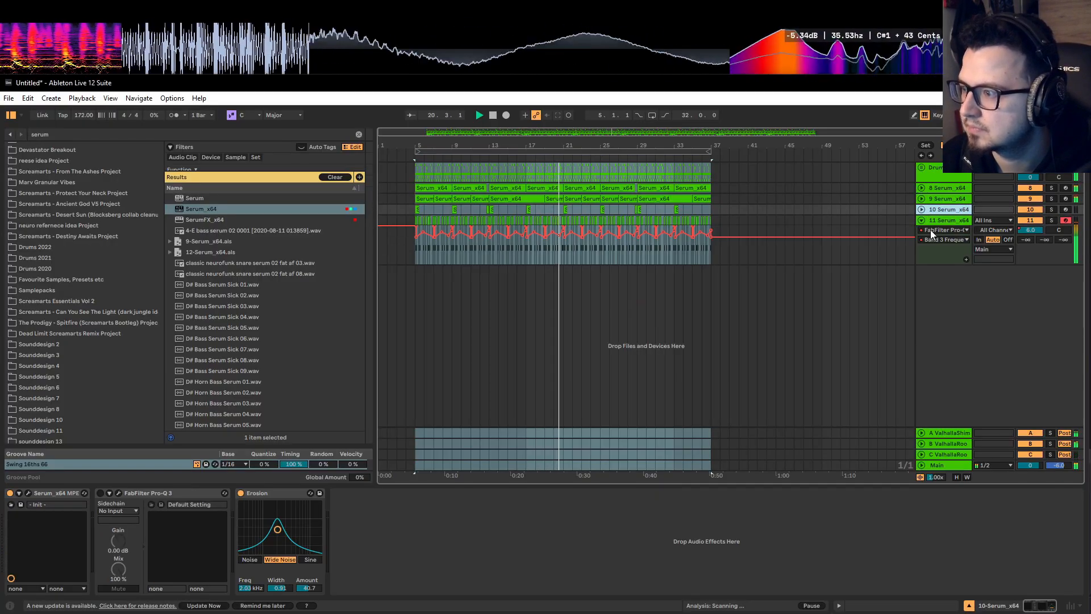
pyautogui.click(922, 221)
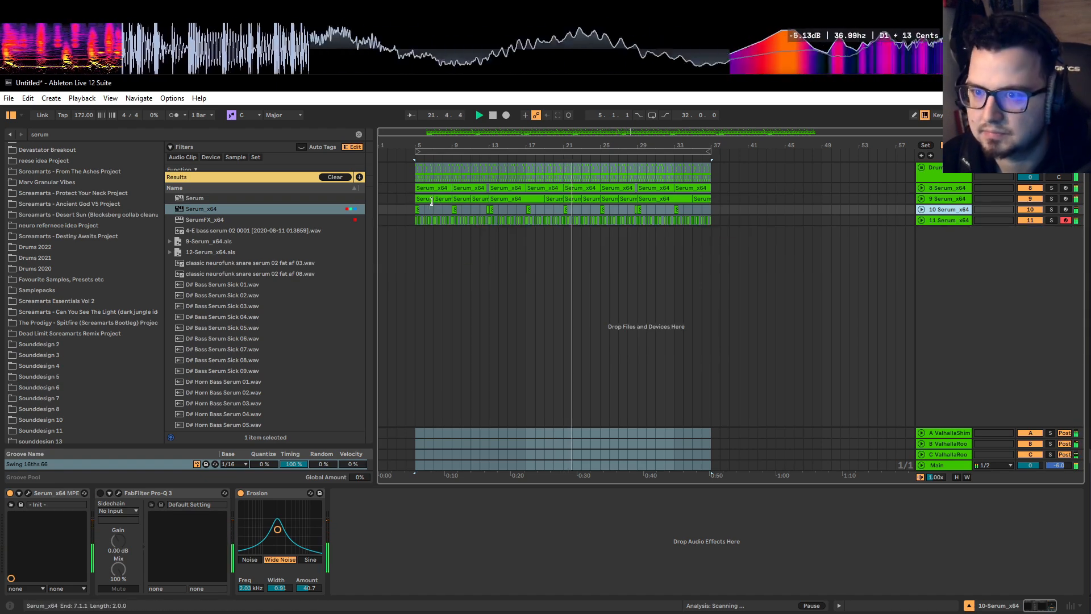
# Stop playback and deactivate the track 9 Serum clips from bar 21 onward.
pyautogui.moveTo(724, 200); pyautogui.dragTo(569, 199)
pyautogui.press('space')
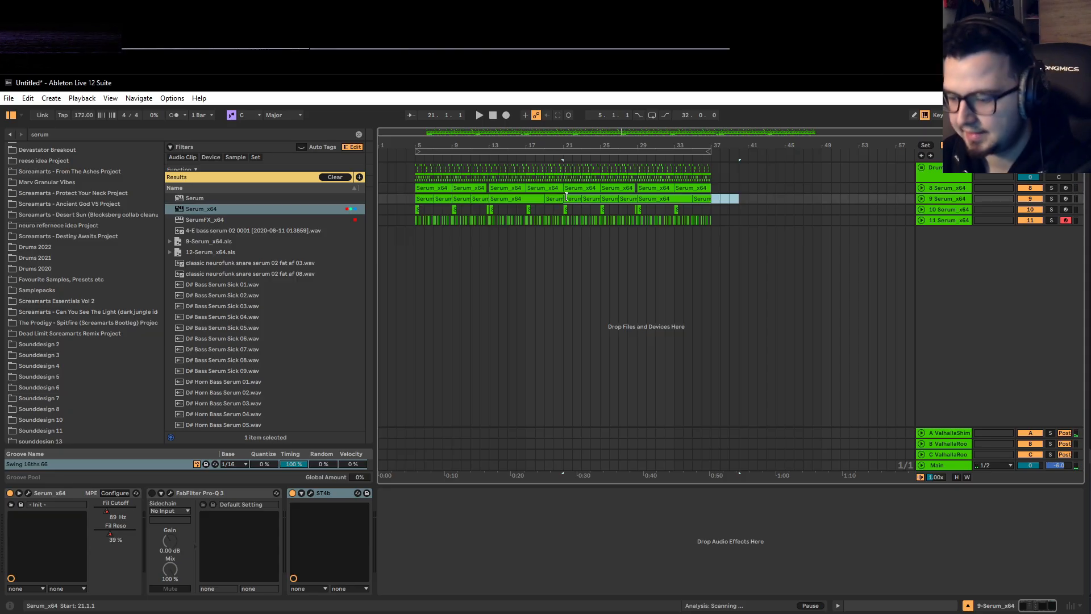
pyautogui.press('0')
# Unfold track 8 to check its Macro 1 automation around bar 21, play from 20.4.1, and fold the track again.
pyautogui.click(558, 244)
pyautogui.scroll(5, 565, 244)
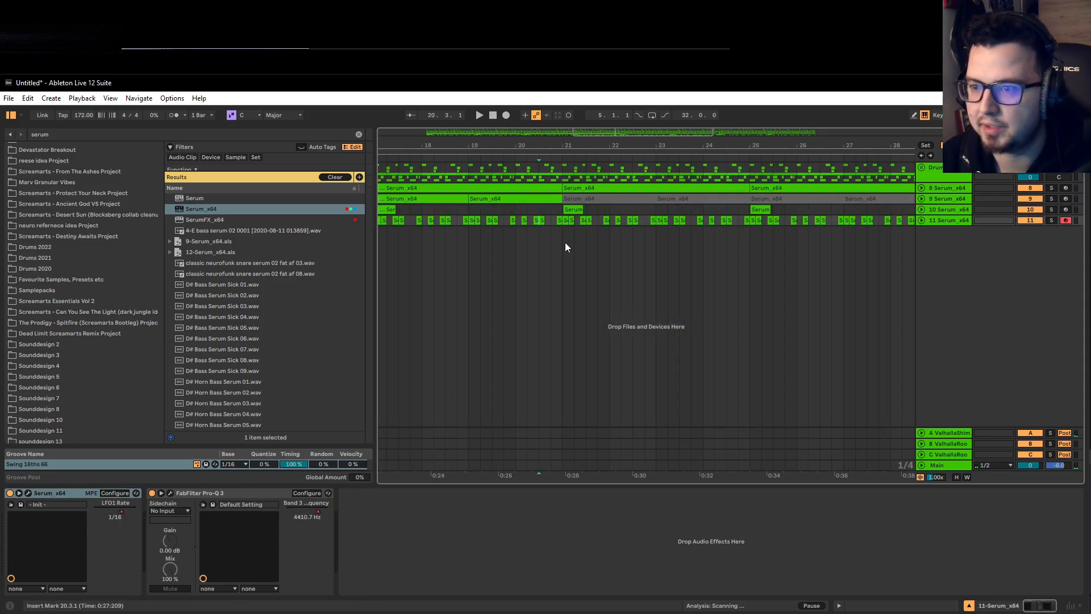
pyautogui.click(921, 188)
pyautogui.scroll(4, 602, 296)
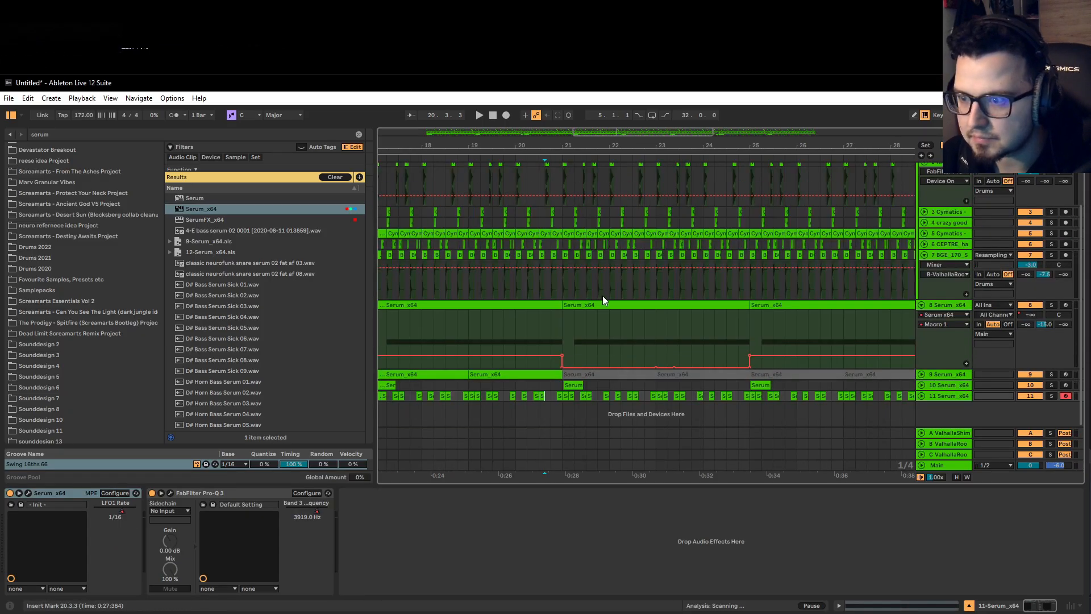
pyautogui.scroll(-5, 557, 279)
pyautogui.scroll(5, 579, 328)
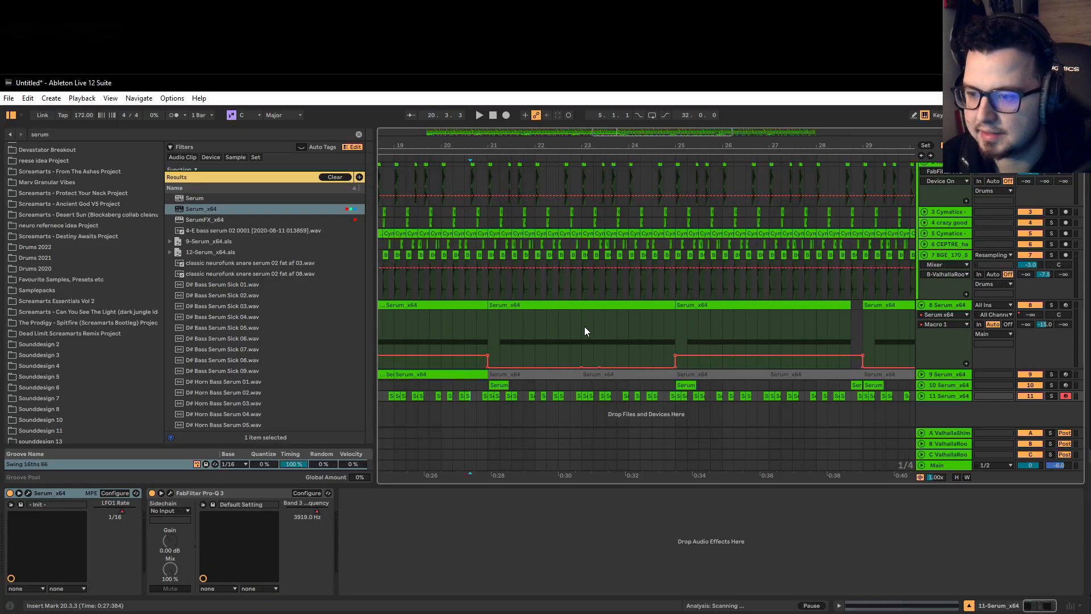
pyautogui.click(476, 329)
pyautogui.press('space')
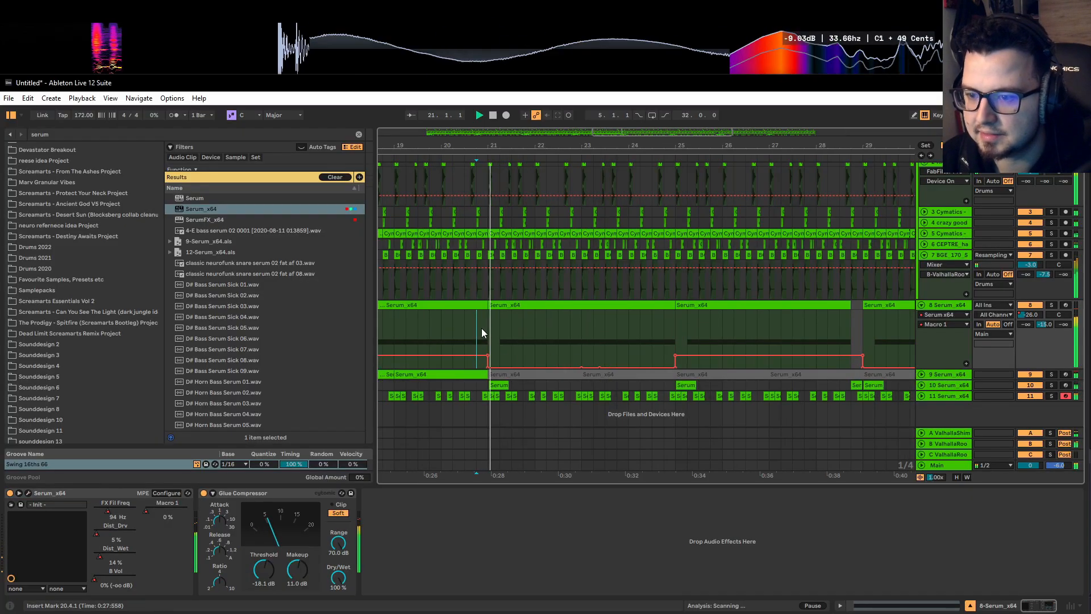
pyautogui.scroll(-2, 482, 325)
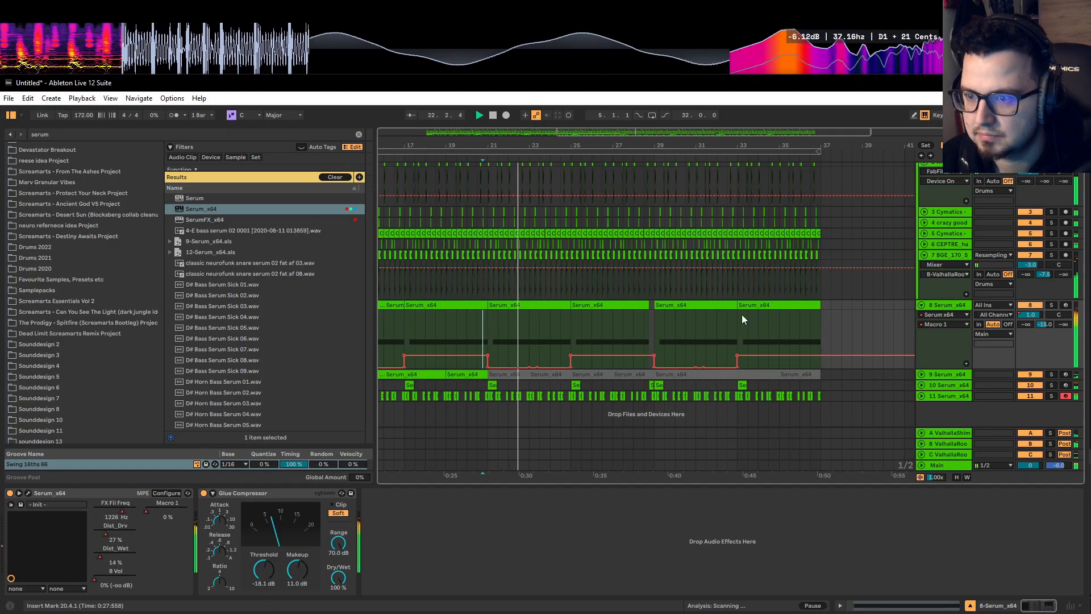
pyautogui.click(913, 304)
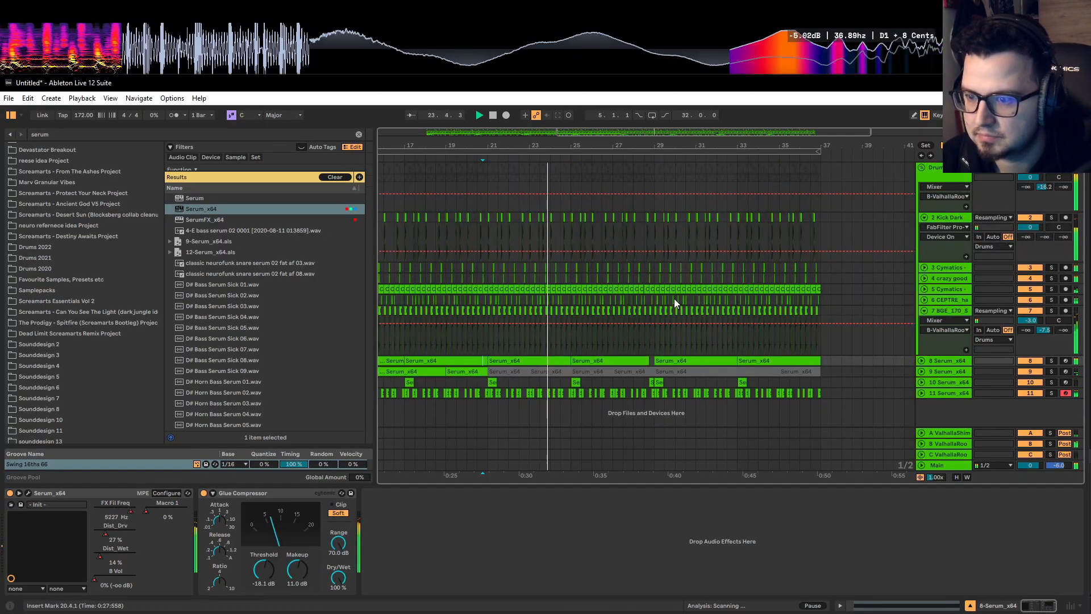
# Delete the track 5 Cymatics ride clips from bar 21 onward, and replay from shortly before bar 21.
pyautogui.scroll(-3, 671, 304)
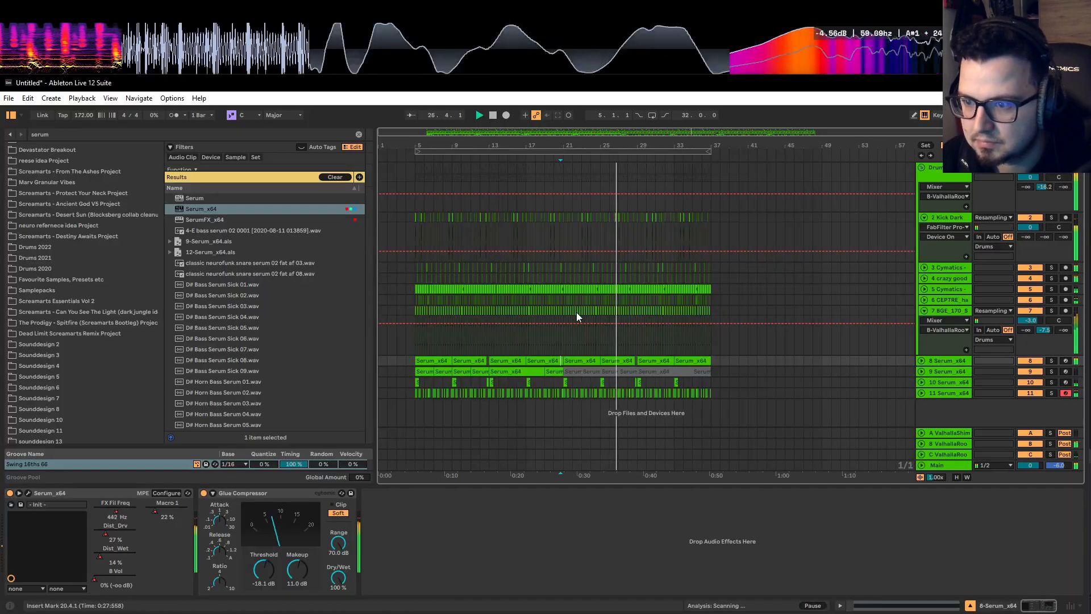
pyautogui.moveTo(565, 290); pyautogui.dragTo(729, 290)
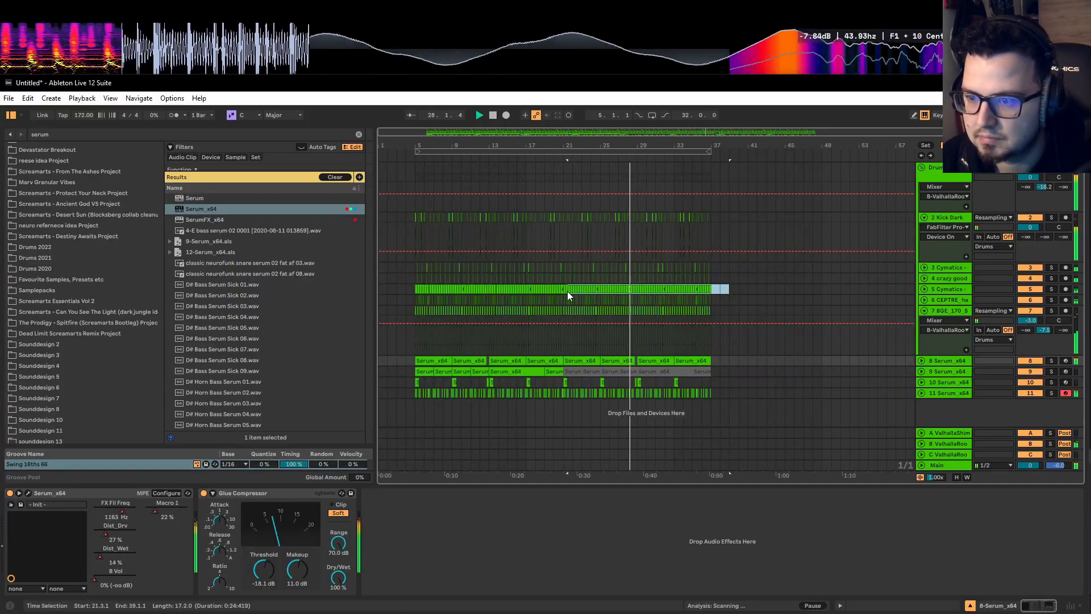
pyautogui.press('Delete')
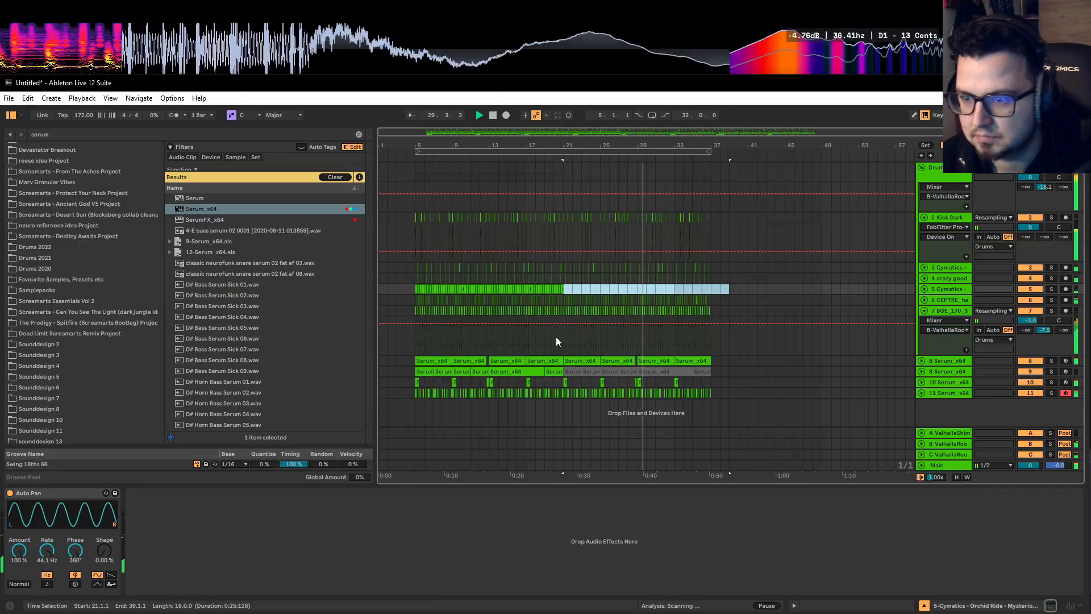
pyautogui.click(556, 336)
pyautogui.press('space')
pyautogui.press('space')
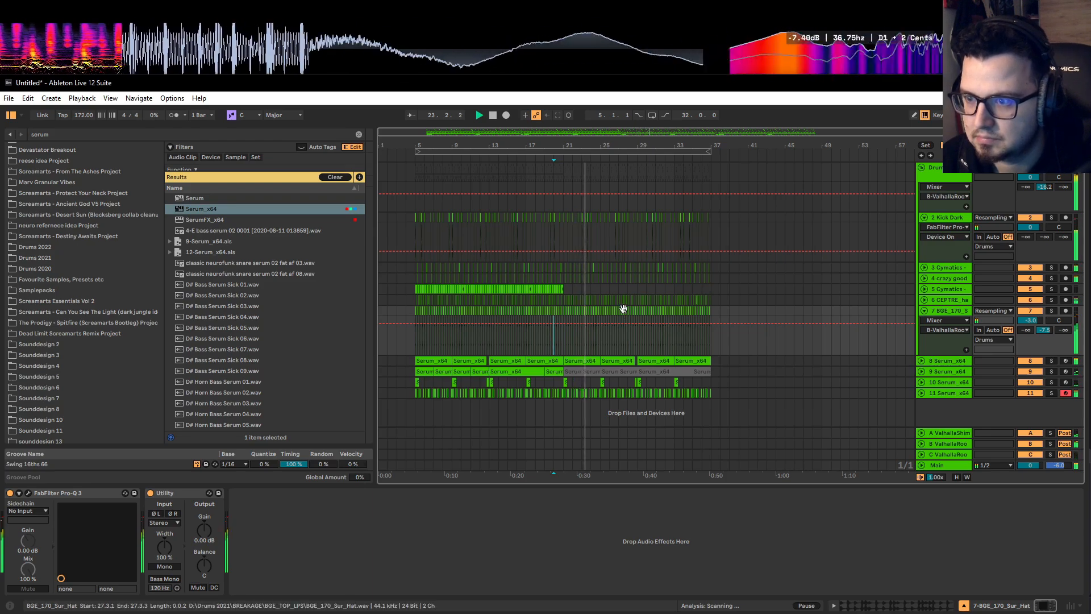
# Fold the Drums group, and select the loop range from bar 5 to 37 and track 11.
pyautogui.click(922, 167)
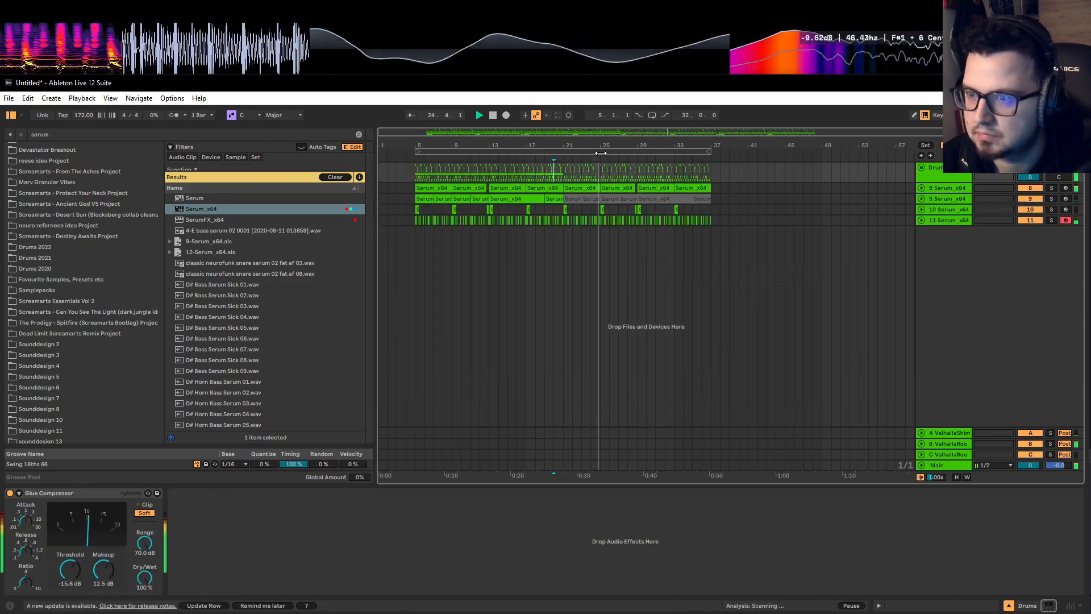
pyautogui.click(599, 150)
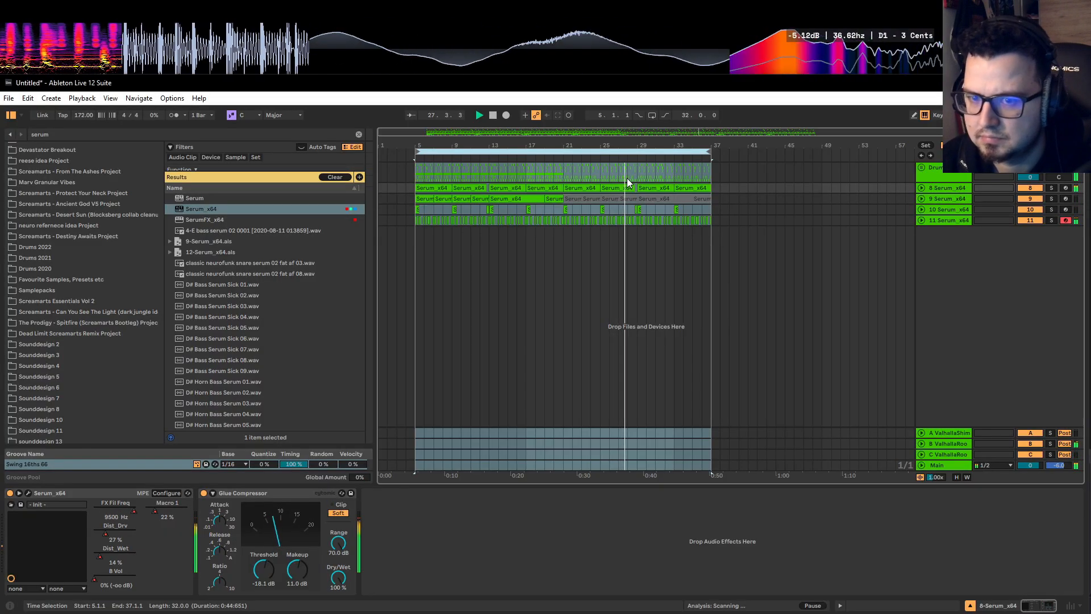
pyautogui.click(939, 219)
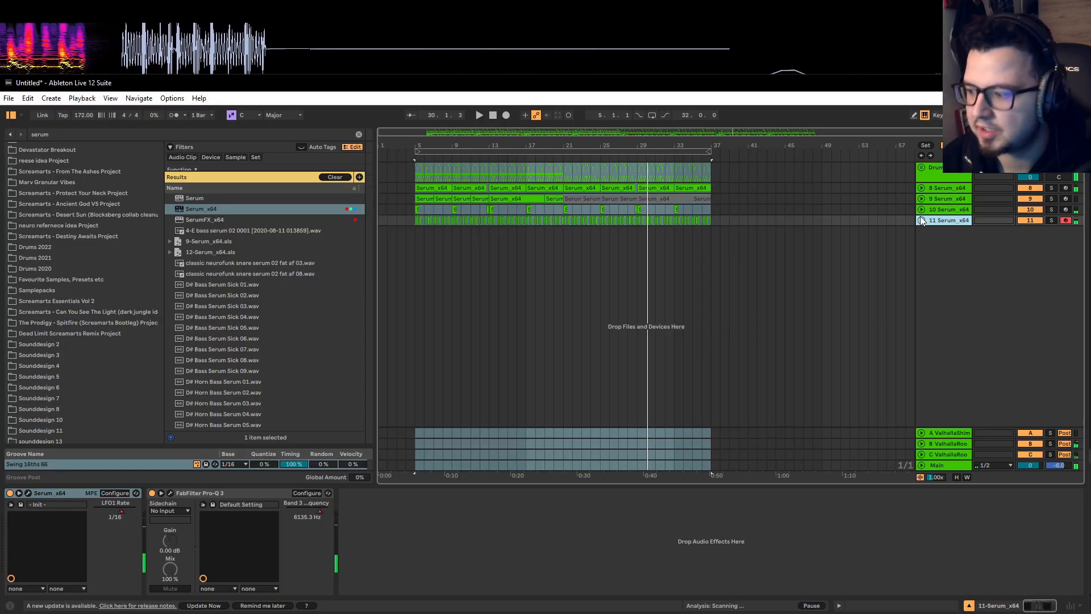
# Unfold track 11 to check its filter frequency automation and clips across the arrangement, and fold the track again.
pyautogui.click(922, 220)
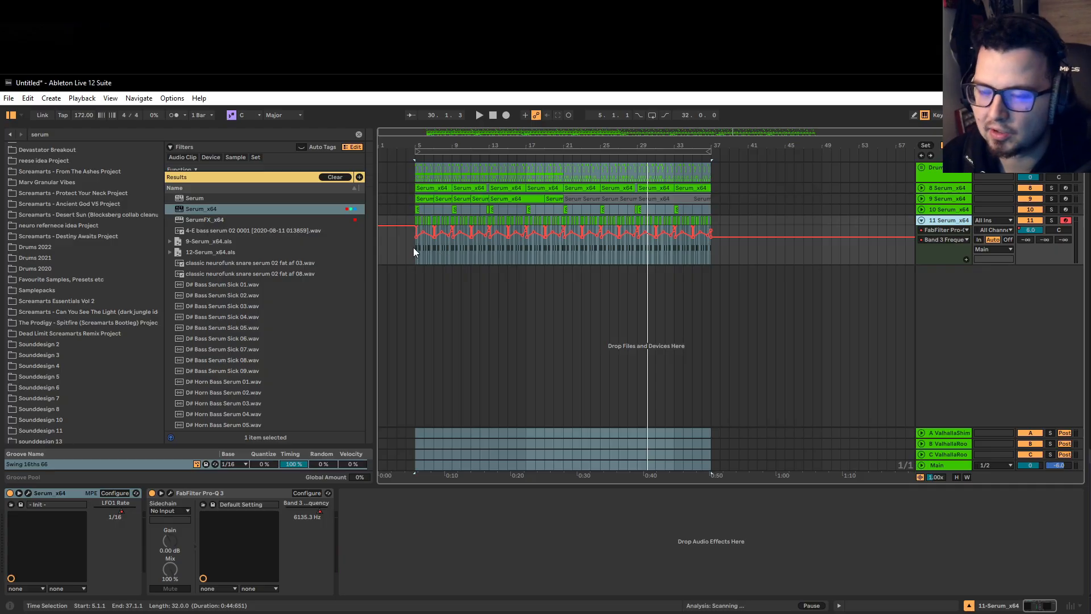
pyautogui.click(413, 247)
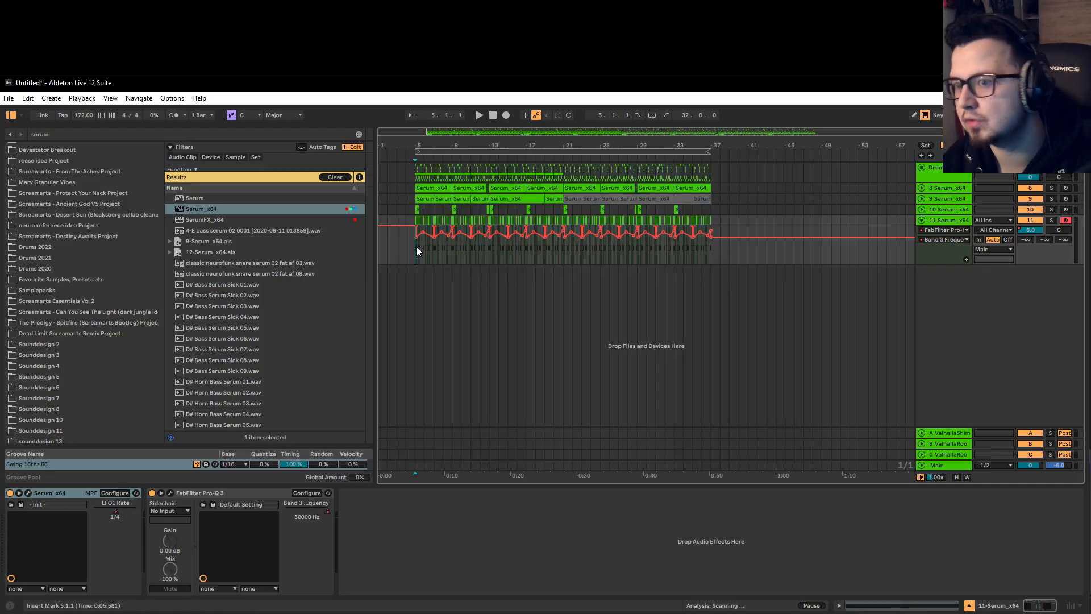
pyautogui.moveTo(738, 221); pyautogui.dragTo(411, 223)
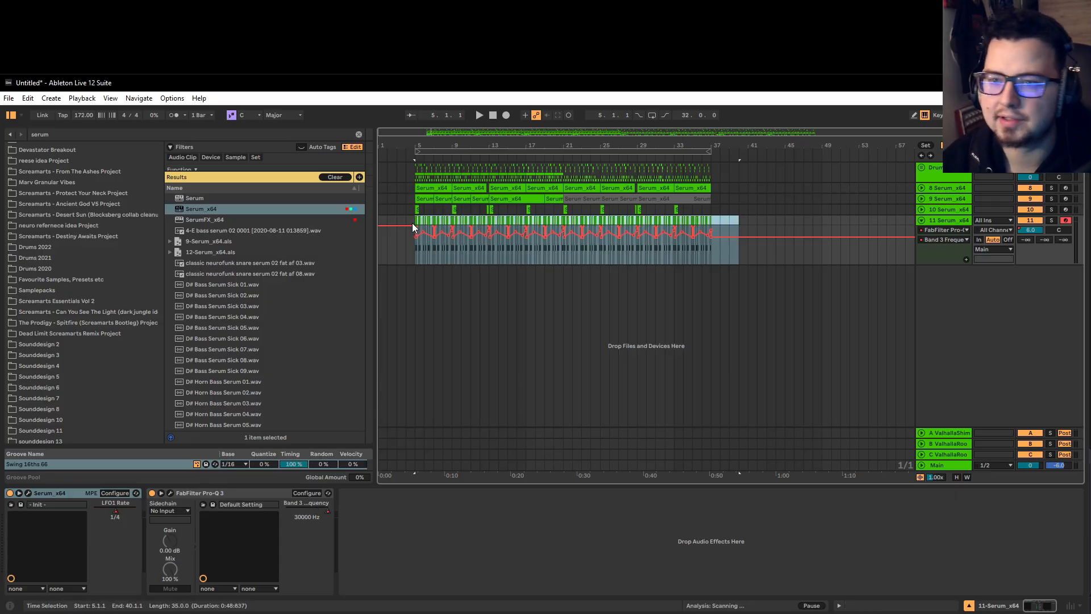
pyautogui.scroll(3, 415, 223)
pyautogui.click(414, 222)
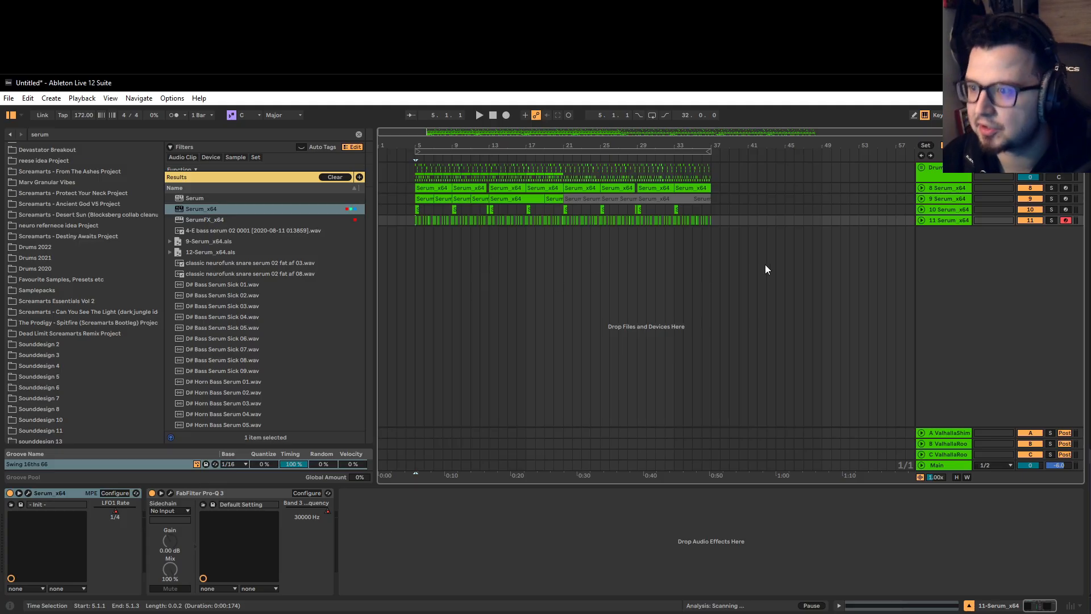
# Insert a new MIDI track below track 11 and load Serum_x64 on it.
pyautogui.rightClick(940, 250)
pyautogui.click(956, 264)
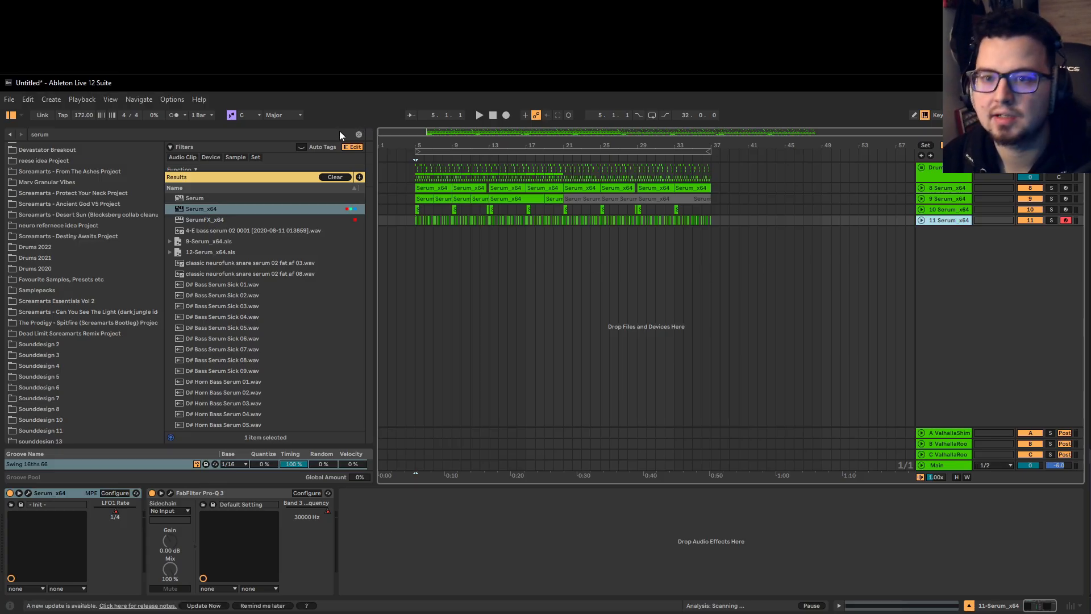
pyautogui.click(358, 135)
pyautogui.write('serum')
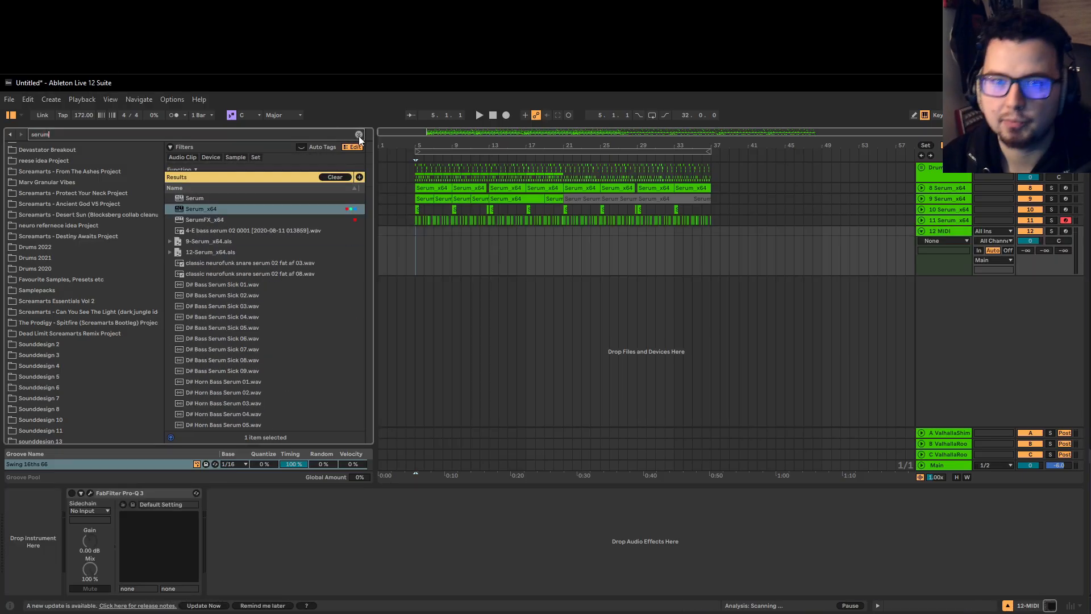
pyautogui.click(186, 212)
pyautogui.press('Return')
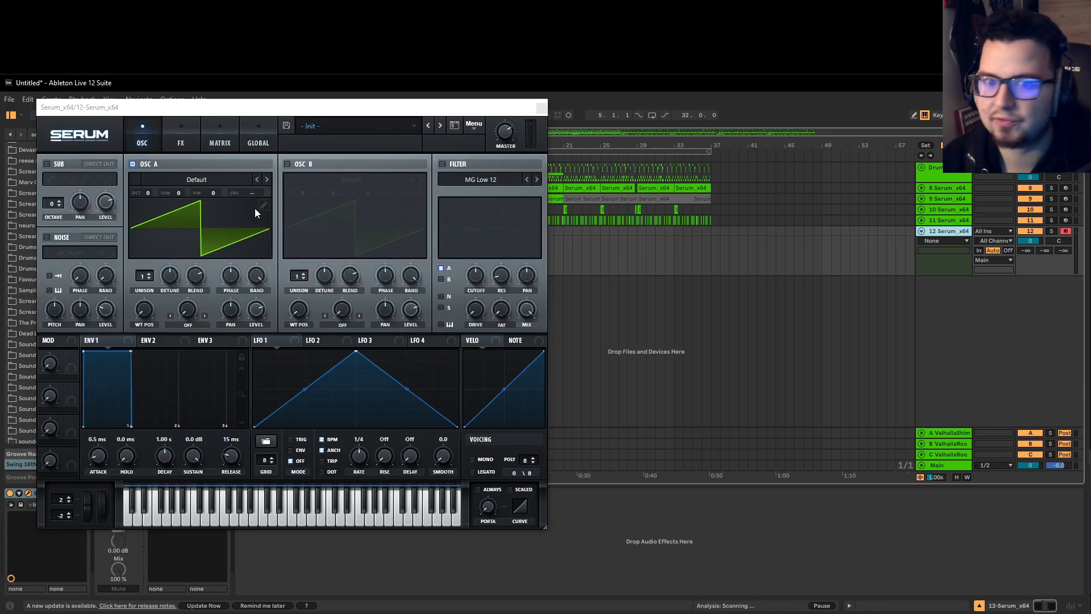
# Switch off Osc A and enable the noise oscillator with the Analog ARP white noise.
pyautogui.click(135, 169)
pyautogui.click(132, 165)
pyautogui.click(46, 237)
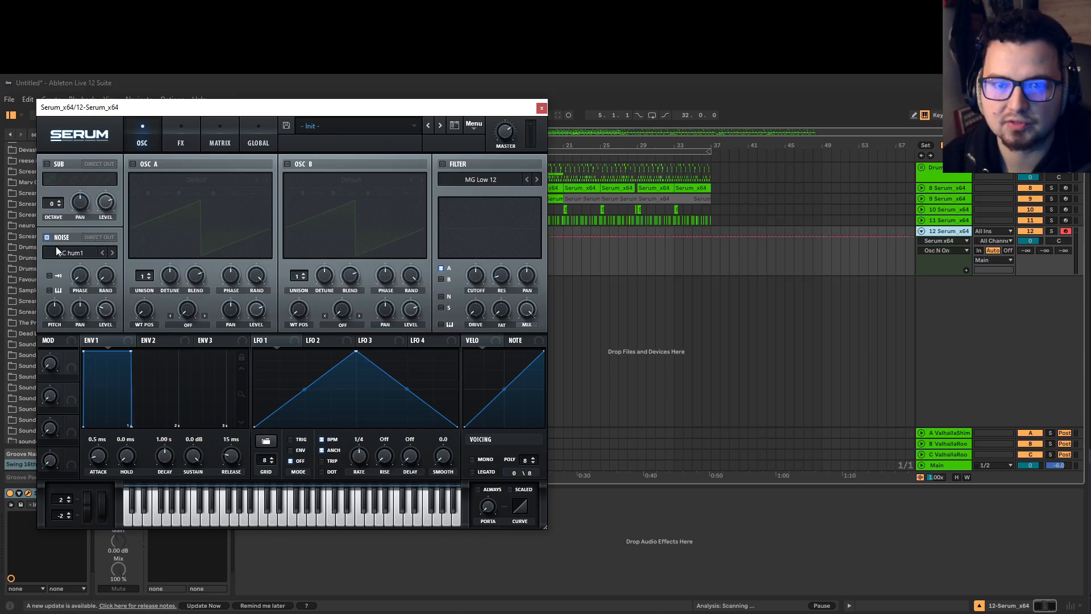
pyautogui.click(68, 252)
pyautogui.moveTo(86, 267)
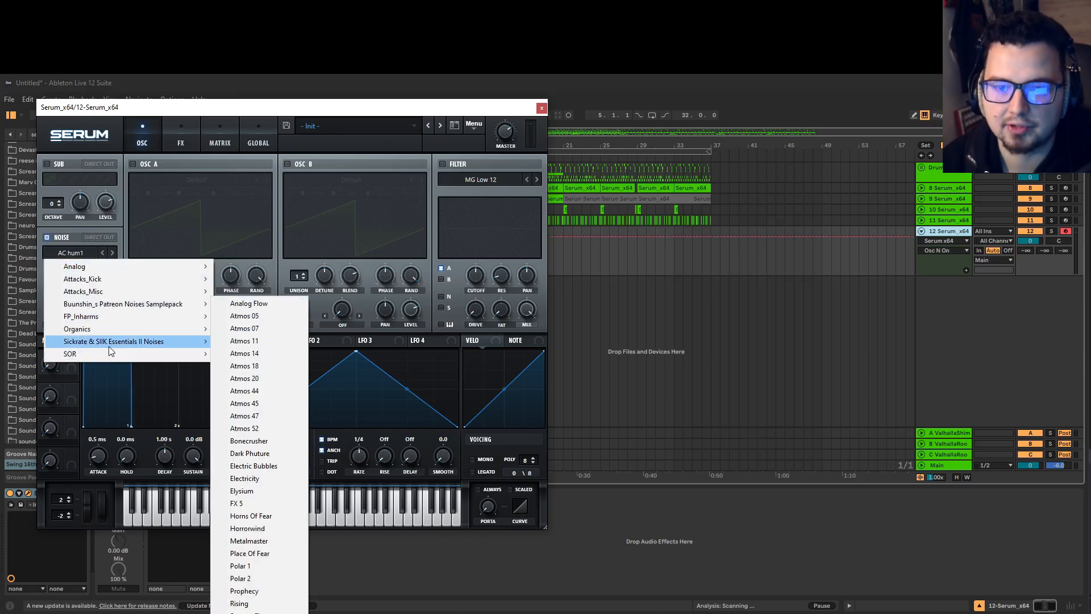
pyautogui.moveTo(151, 266)
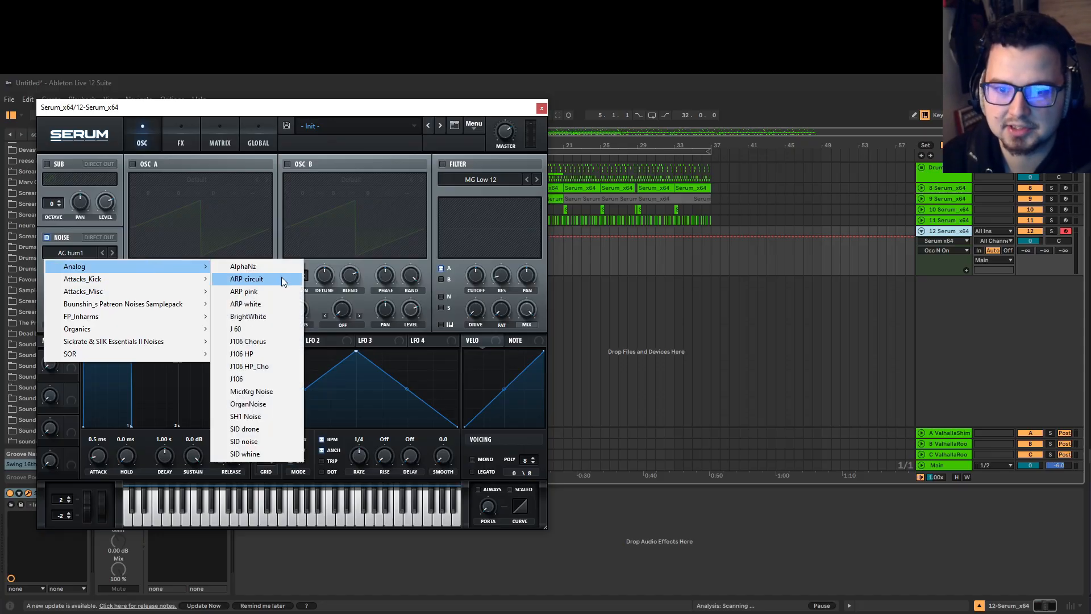
pyautogui.click(273, 303)
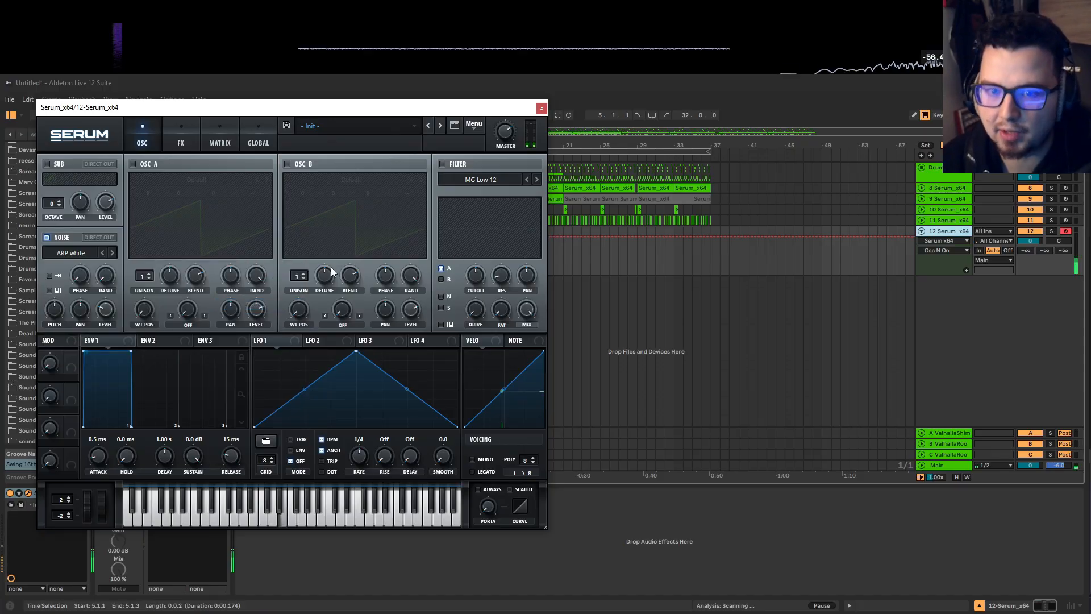
pyautogui.moveTo(96, 313); pyautogui.dragTo(107, 380)
# Enable the MG Low 12 filter and route only the noise oscillator through it instead of Osc A.
pyautogui.click(442, 164)
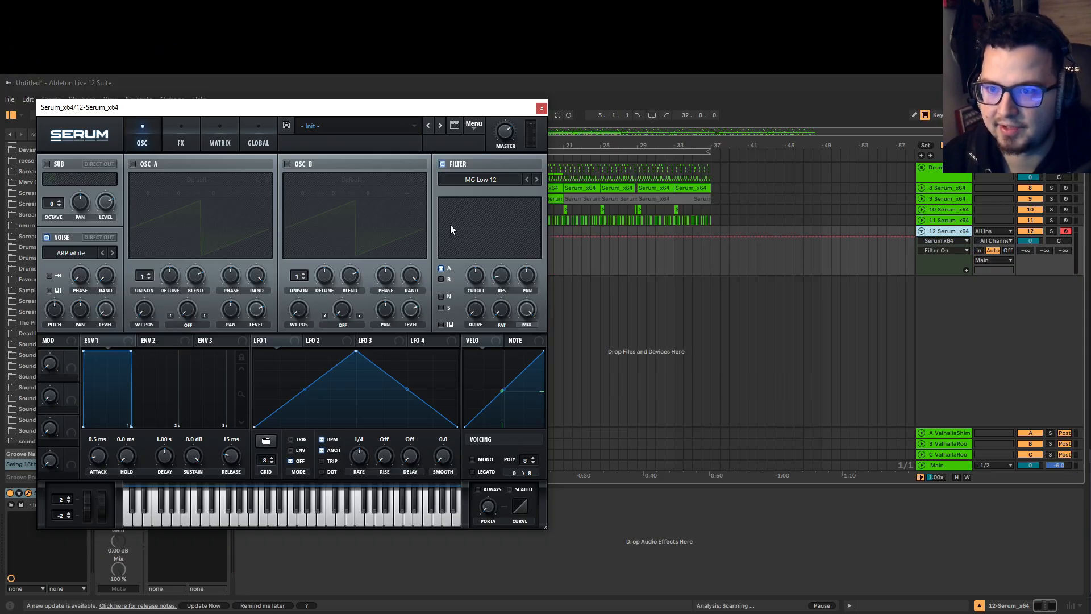
pyautogui.click(444, 296)
pyautogui.click(448, 268)
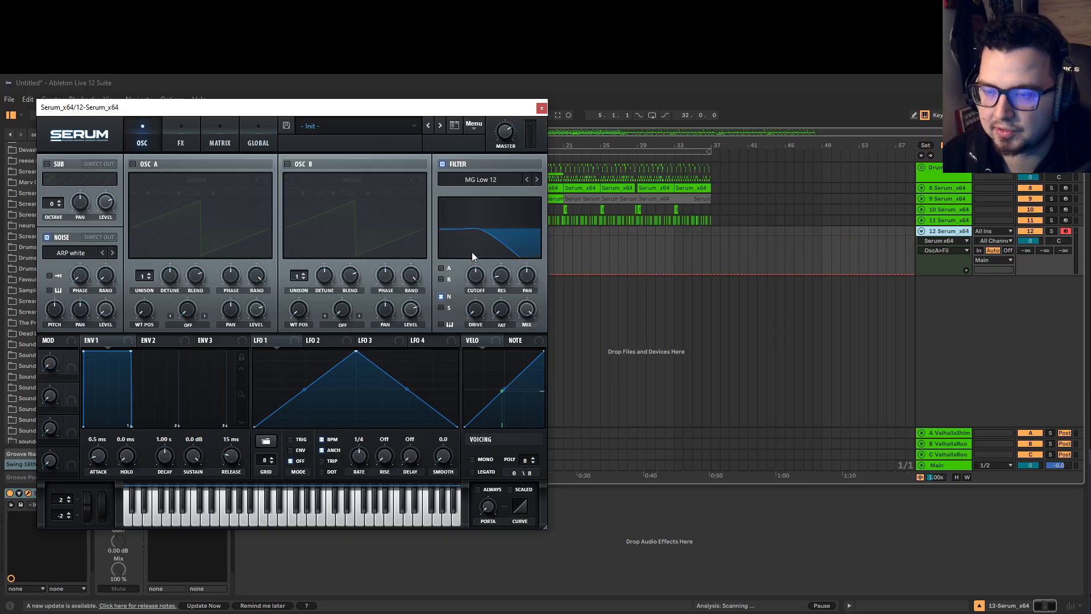
# Assign Macro 1 to the filter cutoff, lower the base cutoff to 14 Hz, and check the routing in the matrix.
pyautogui.moveTo(71, 357); pyautogui.dragTo(361, 312)
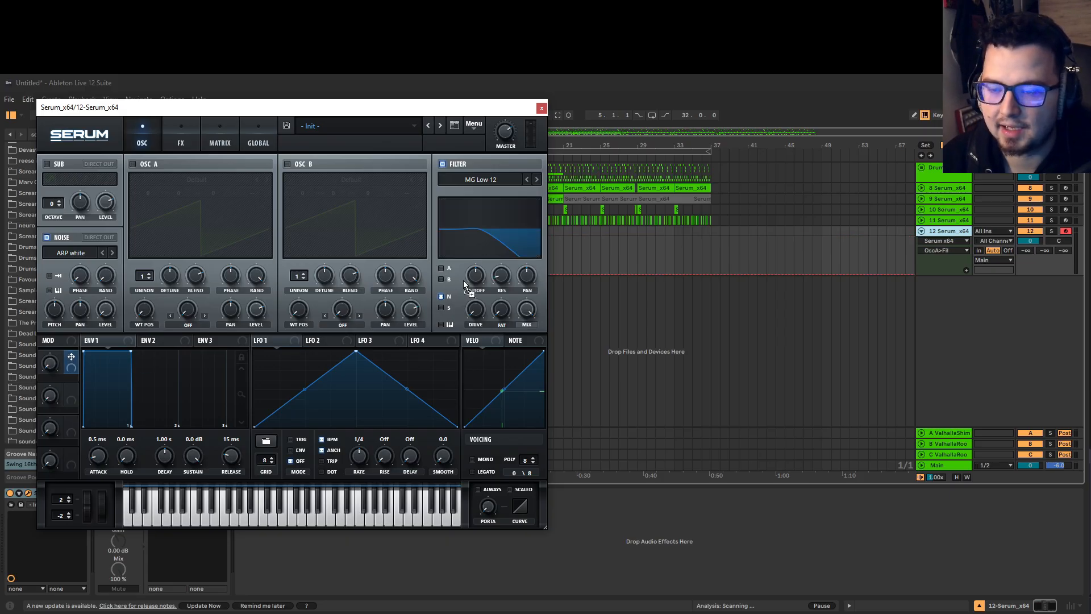
pyautogui.moveTo(462, 281); pyautogui.dragTo(460, 313)
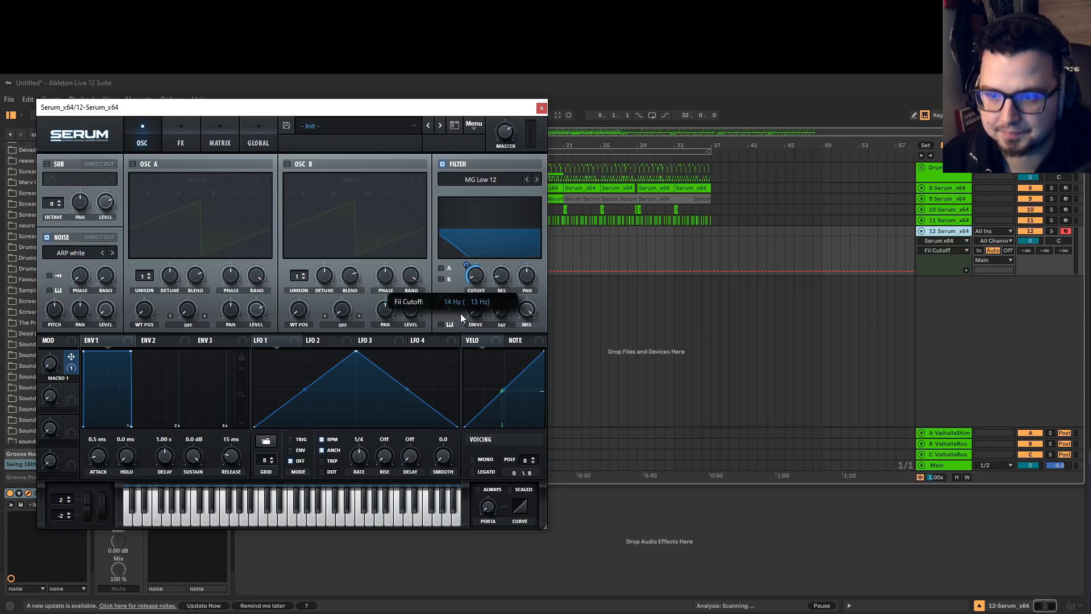
pyautogui.click(176, 141)
pyautogui.click(205, 144)
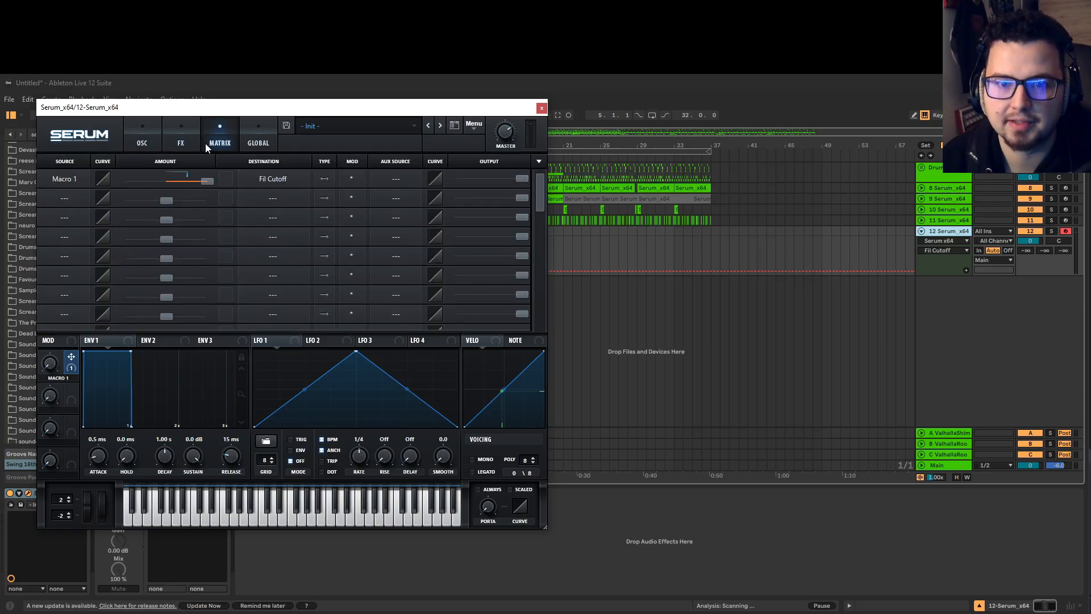
pyautogui.click(149, 142)
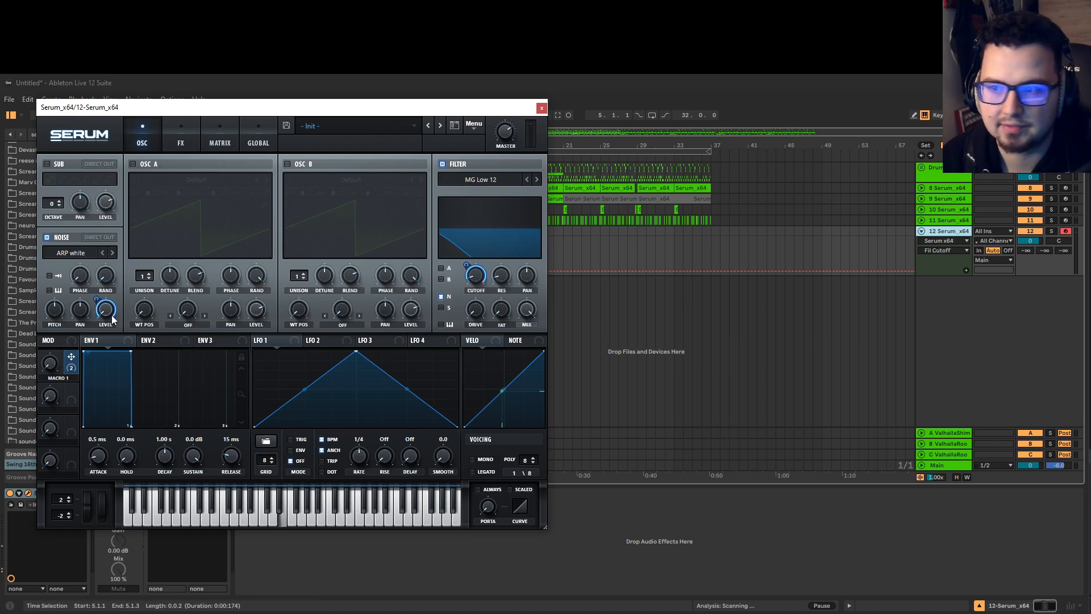
# Modulate the noise level with Macro 1 and raise the filter's base cutoff to about 131 Hz.
pyautogui.moveTo(112, 319); pyautogui.dragTo(110, 282)
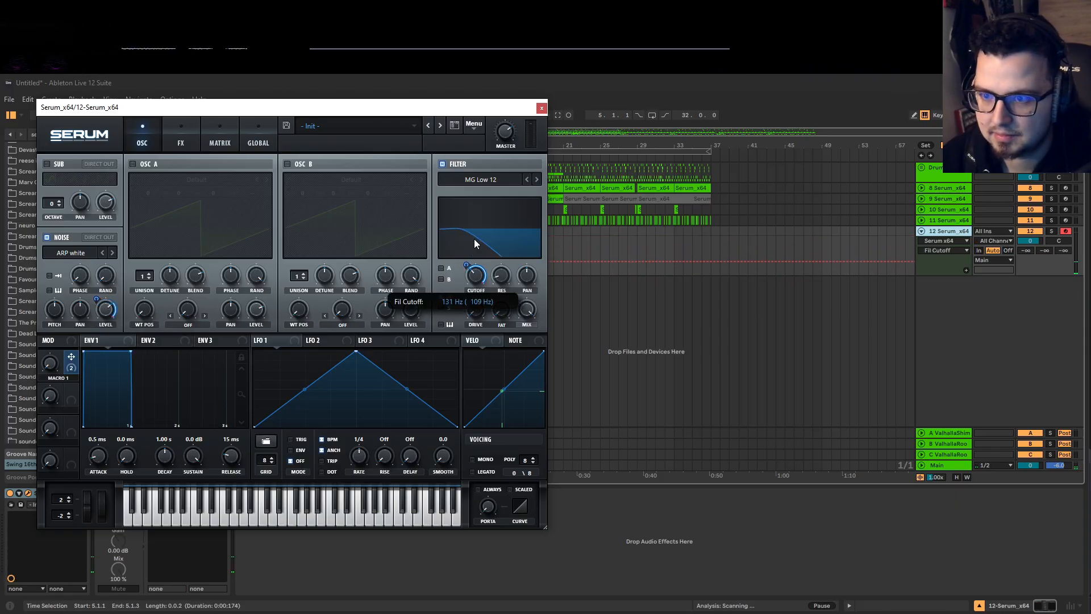
pyautogui.moveTo(52, 363)
pyautogui.mouseDown()
pyautogui.moveTo(53, 309)
pyautogui.moveTo(57, 367)
pyautogui.mouseUp()
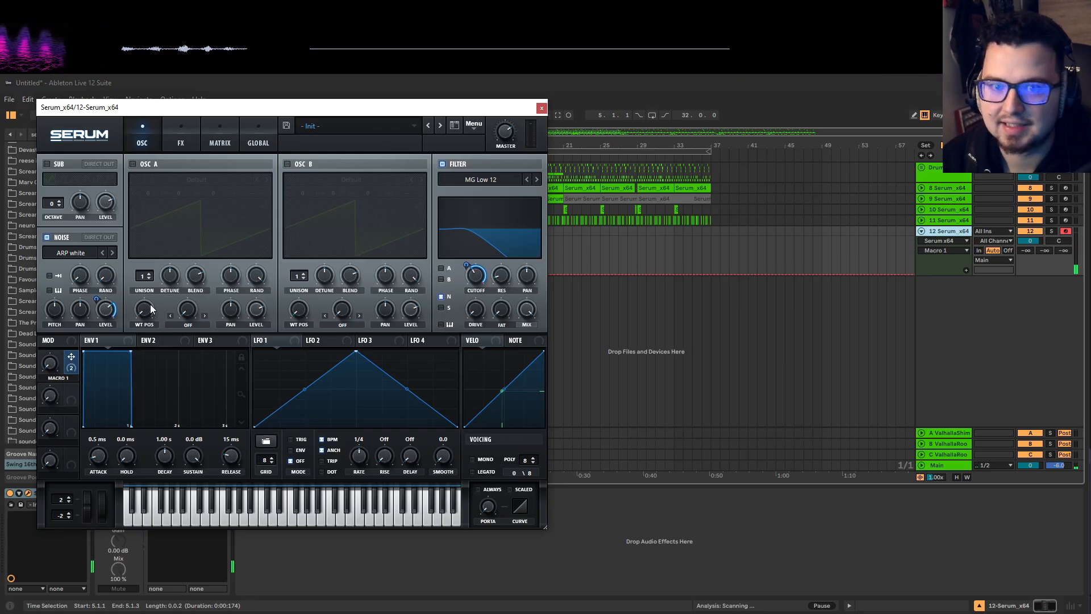
# Enable the effects filter as a High 24 type and set its cutoff to 178 Hz.
pyautogui.click(183, 149)
pyautogui.click(51, 320)
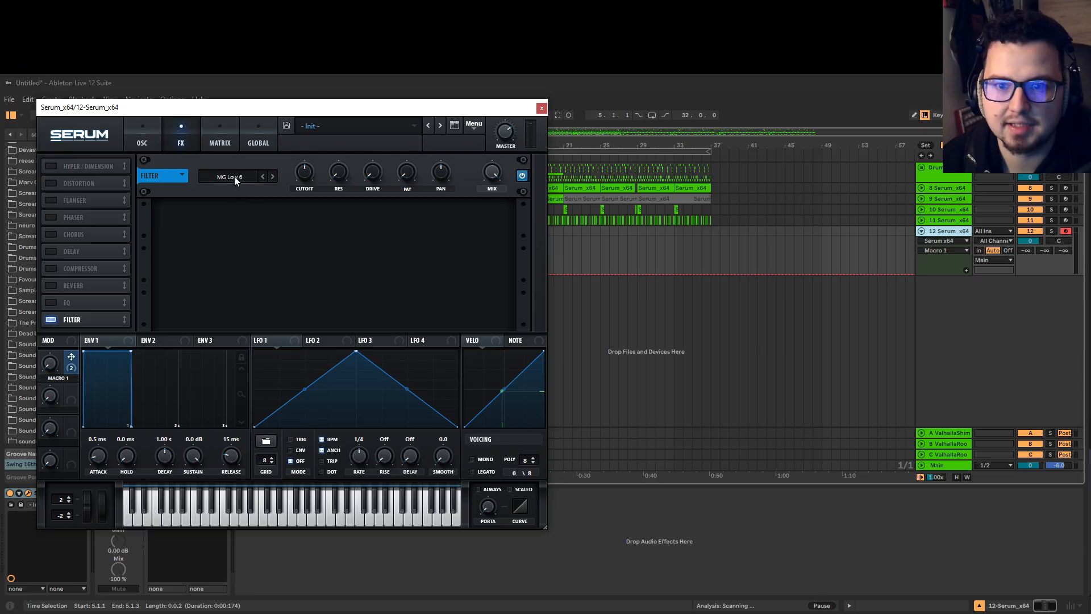
pyautogui.click(234, 176)
pyautogui.moveTo(231, 189)
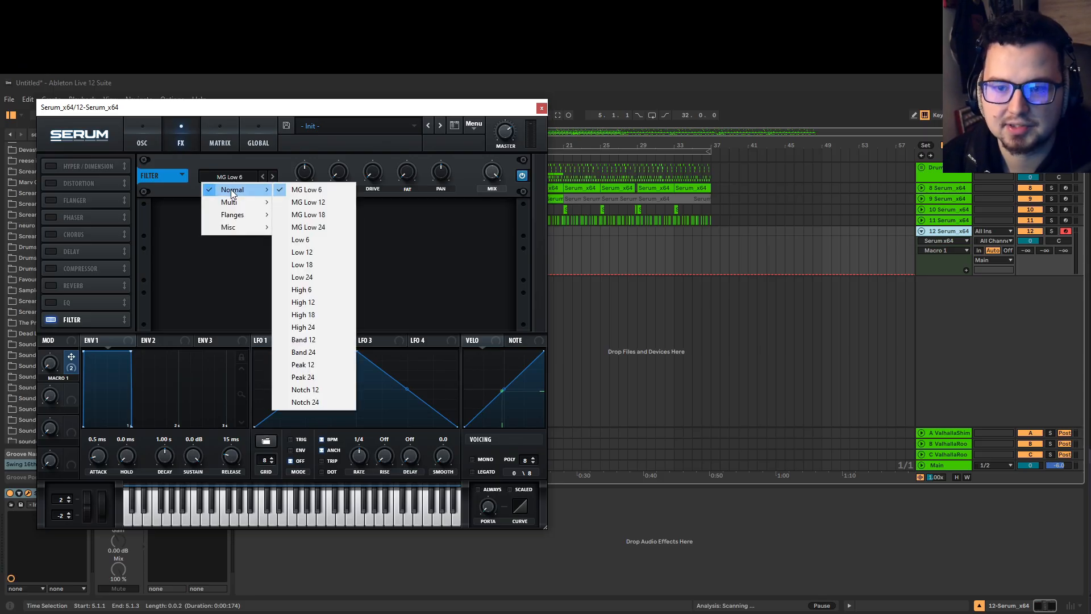
pyautogui.click(318, 327)
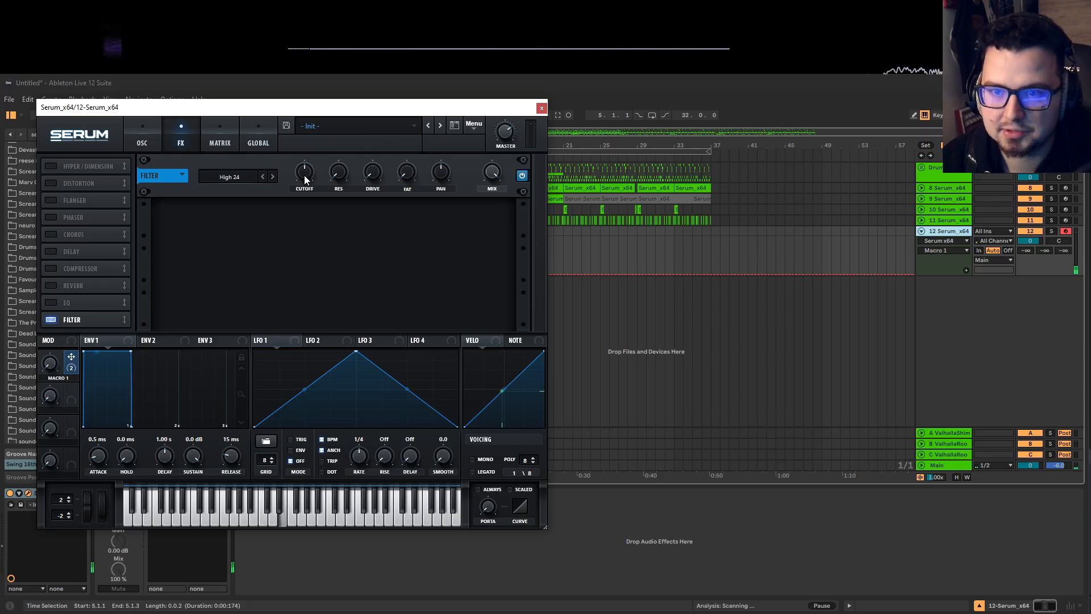
pyautogui.click(307, 172)
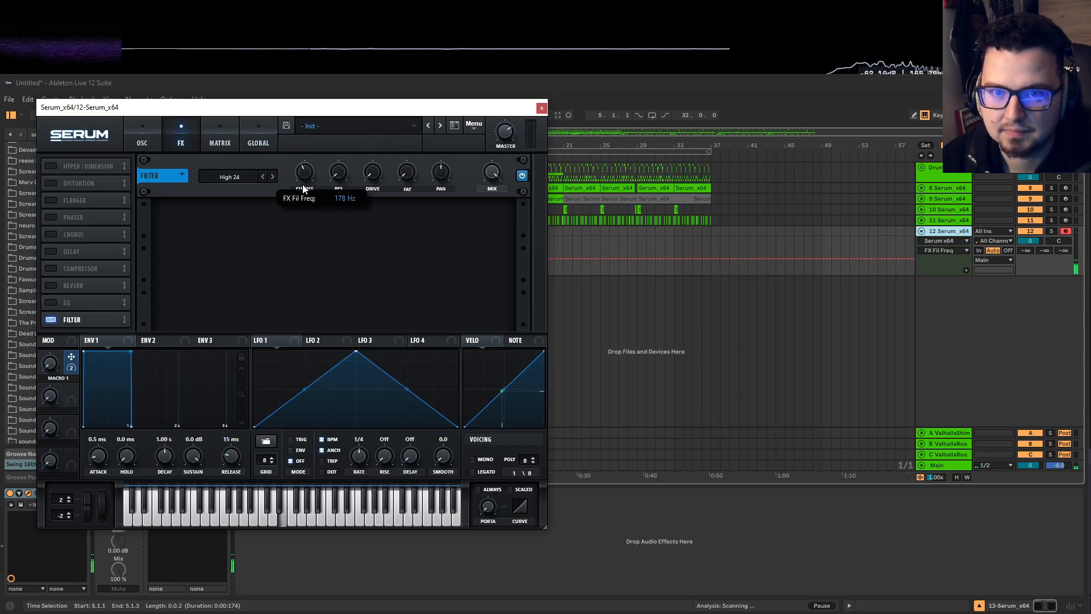
# Sweep Macro 1 to audition the filtered noise, and close the Serum window.
pyautogui.click(142, 135)
pyautogui.click(50, 363)
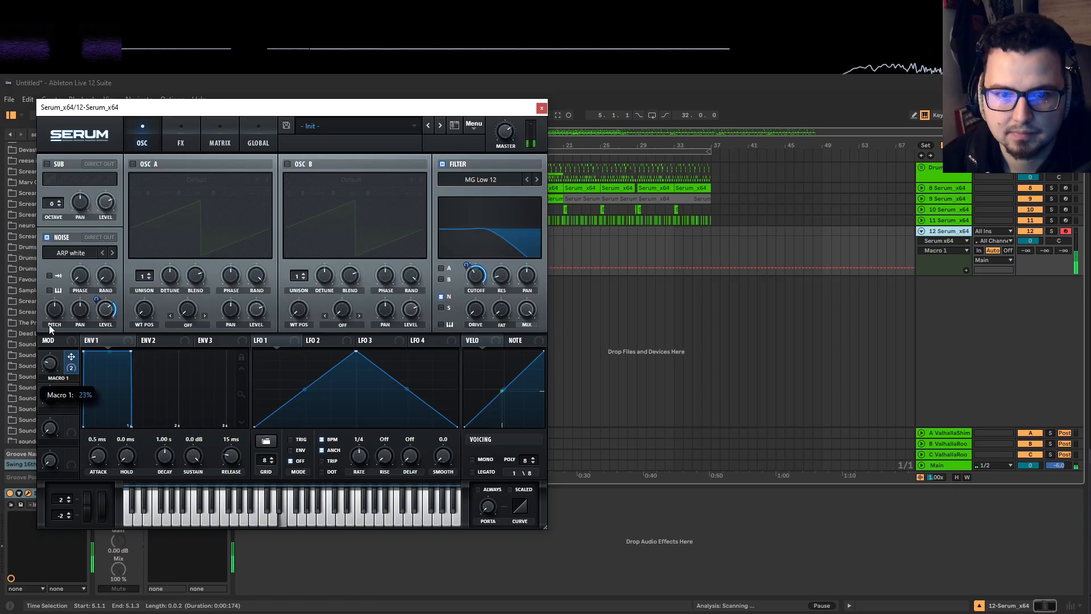
pyautogui.click(541, 107)
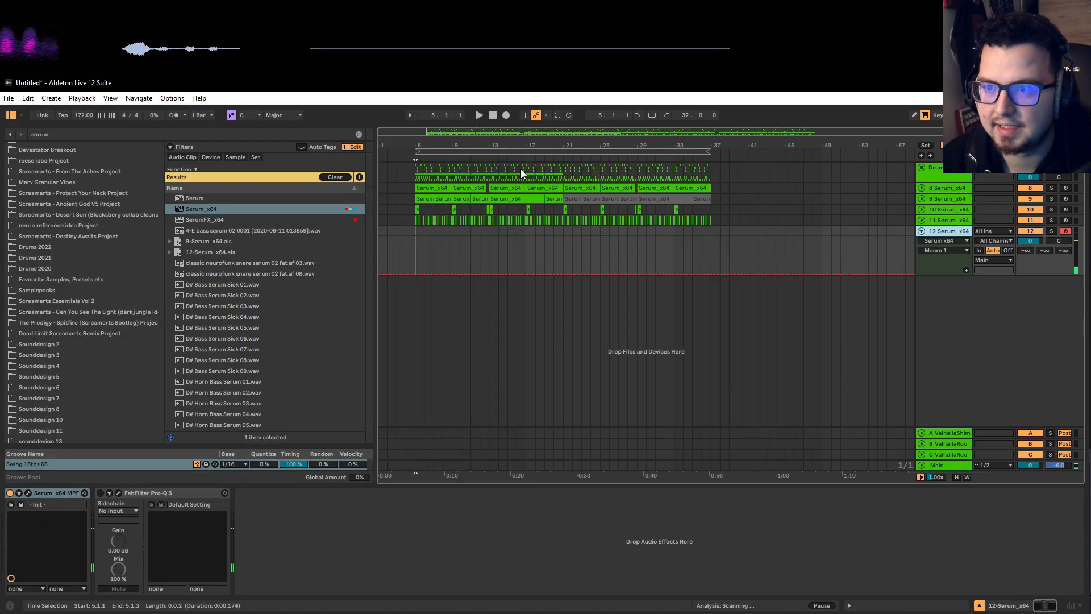
# Record a short Serum MIDI note on track 12 starting from bar 5, and stop recording.
pyautogui.click(406, 241)
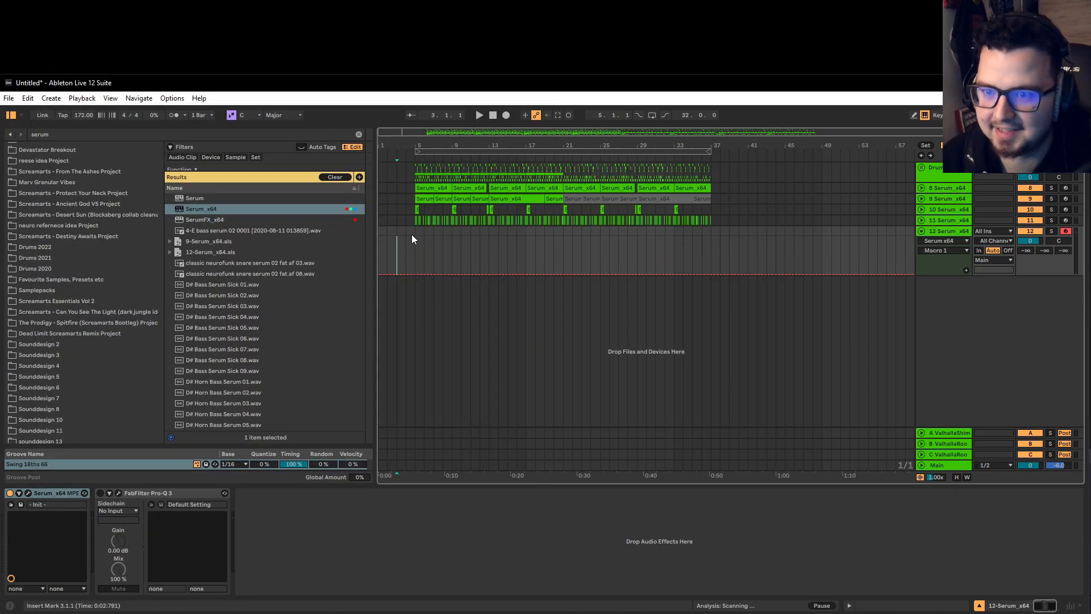
pyautogui.click(413, 232)
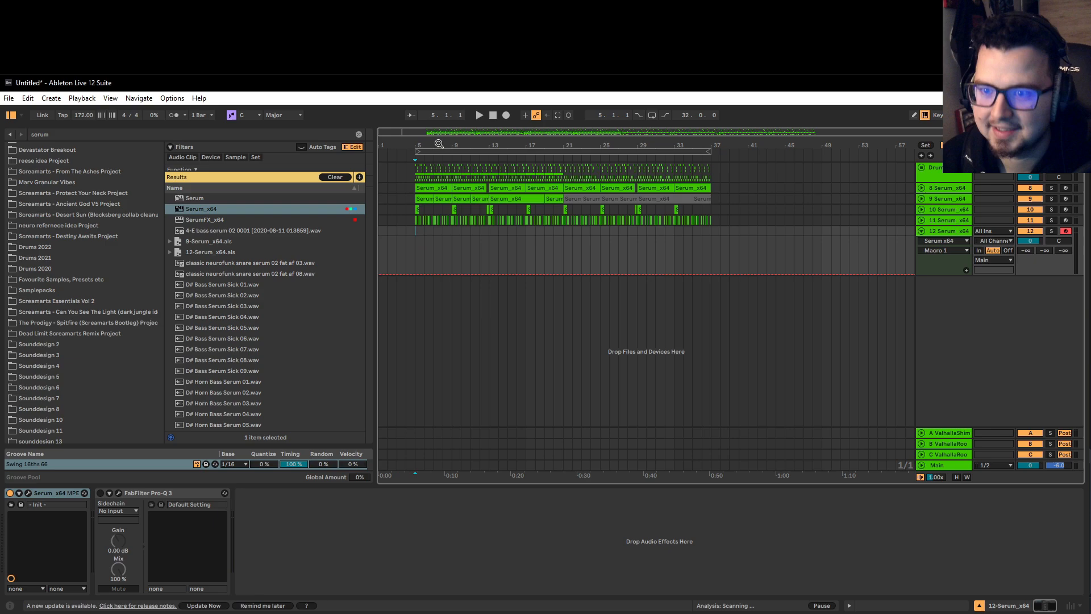
pyautogui.scroll(3, 393, 206)
pyautogui.click(506, 115)
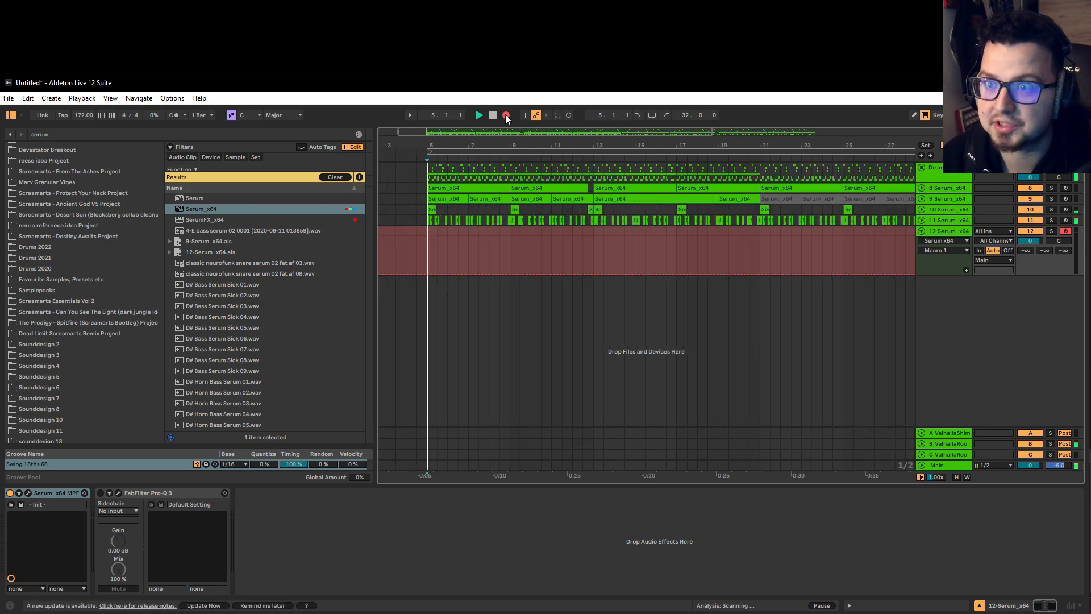
pyautogui.press('space')
pyautogui.scroll(5, 433, 246)
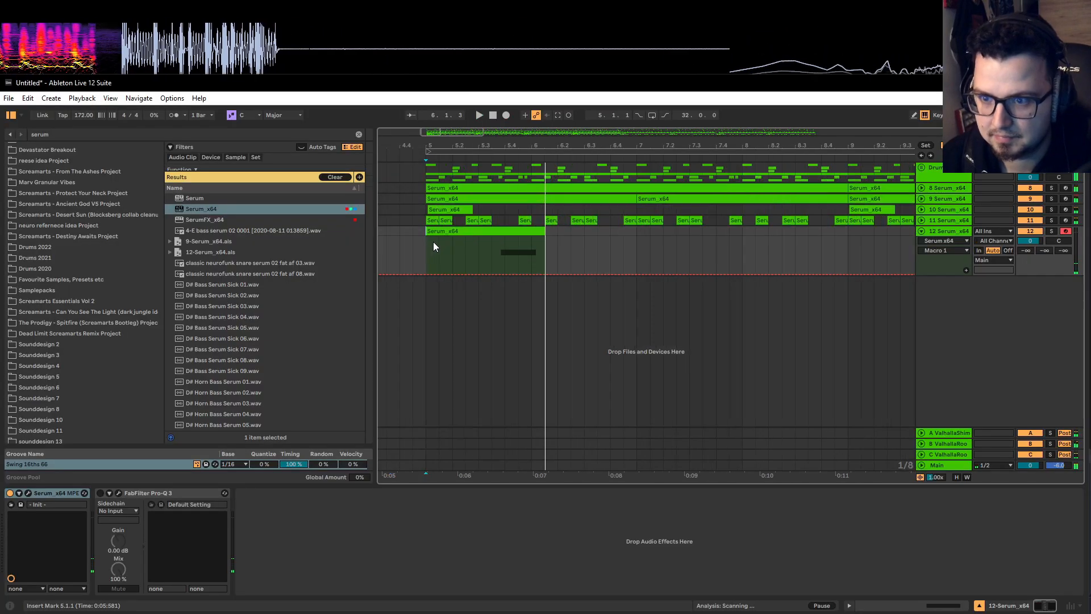
# Trim the recorded track 12 clip around its note and place it at the start of bar 6.
pyautogui.click(433, 246)
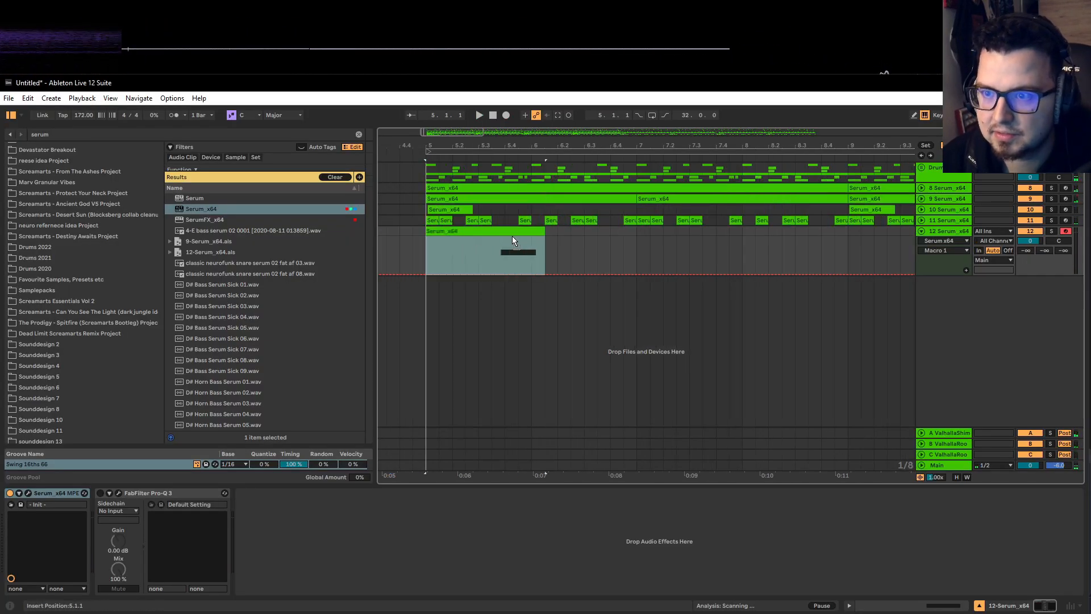
pyautogui.moveTo(513, 241)
pyautogui.mouseDown()
pyautogui.moveTo(540, 237)
pyautogui.moveTo(527, 235)
pyautogui.mouseUp()
pyautogui.click(540, 237)
pyautogui.moveTo(600, 232); pyautogui.dragTo(535, 237)
pyautogui.moveTo(454, 232); pyautogui.dragTo(532, 233)
# Inspect the clip's E3 note in the note editor and shorten the clip to one beat.
pyautogui.doubleClick(547, 231)
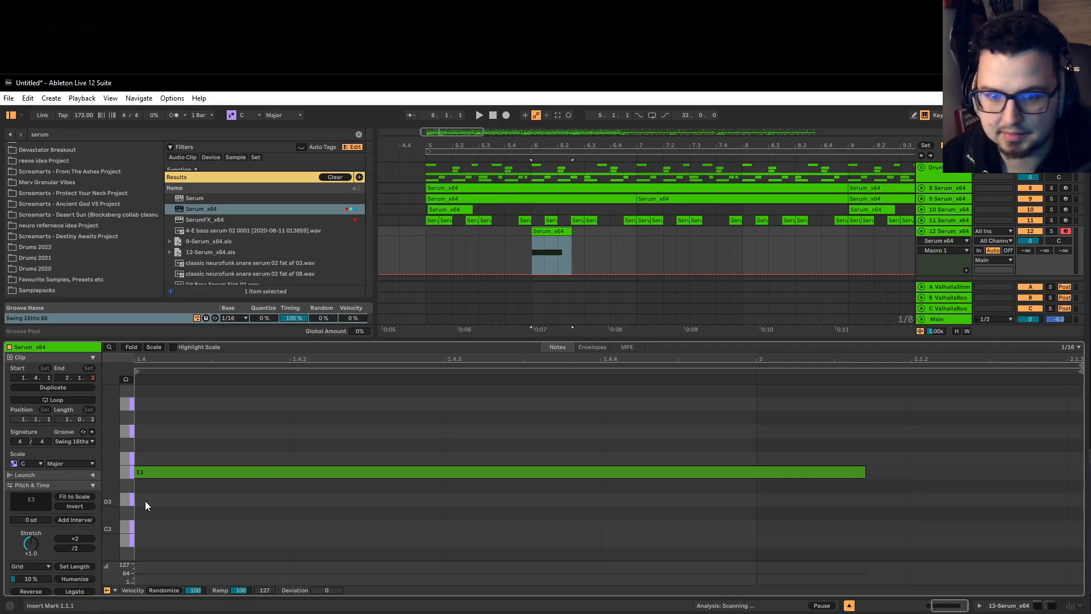
pyautogui.click(800, 473)
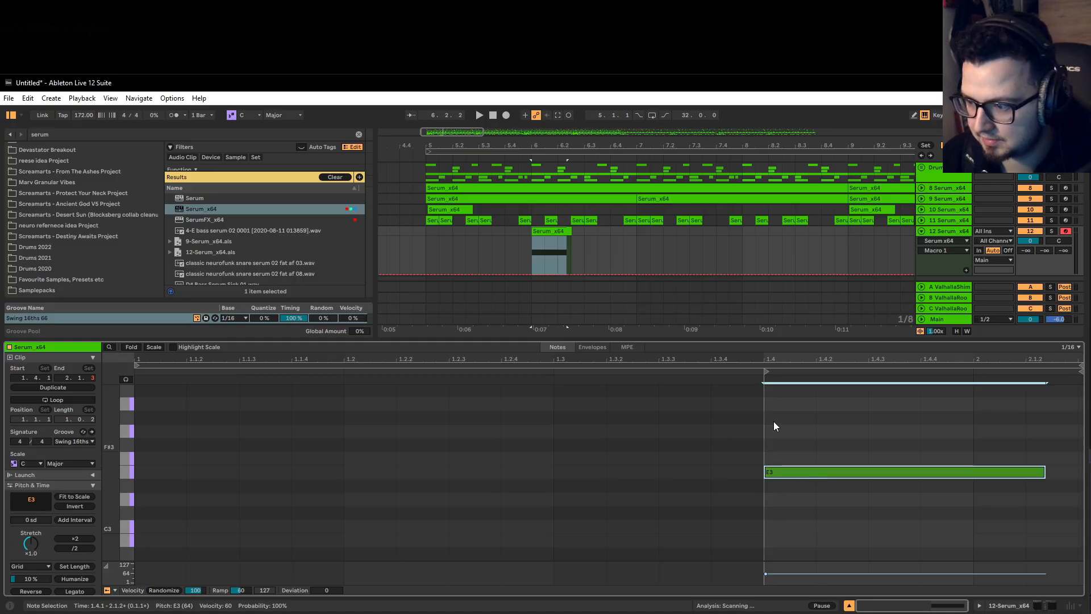
pyautogui.click(577, 243)
# Solo track 12 and play the short clip from 6.1.1.
pyautogui.click(530, 249)
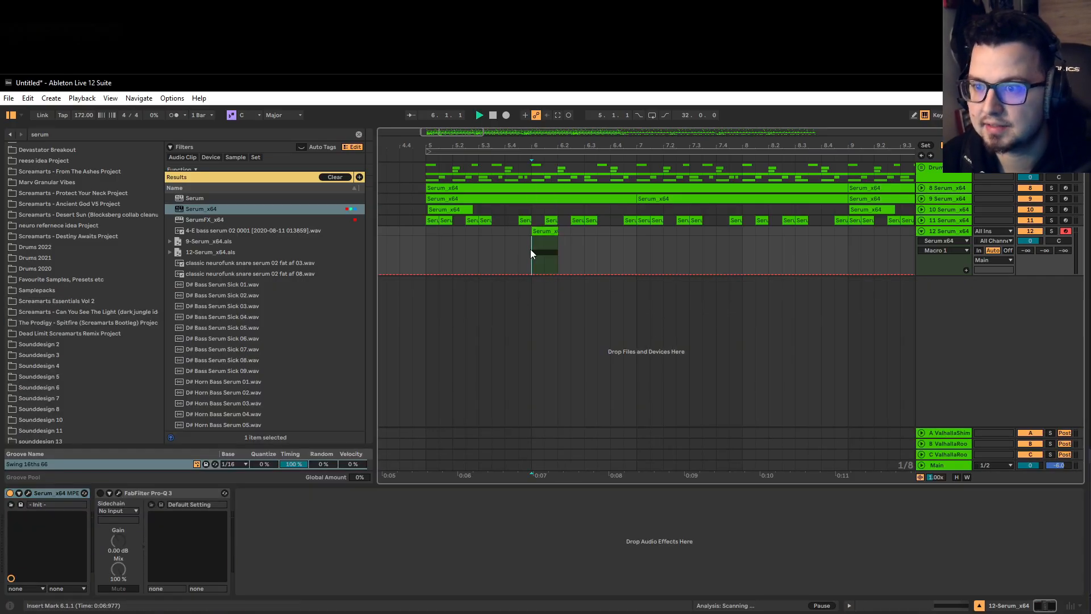
pyautogui.press('s')
pyautogui.press('space')
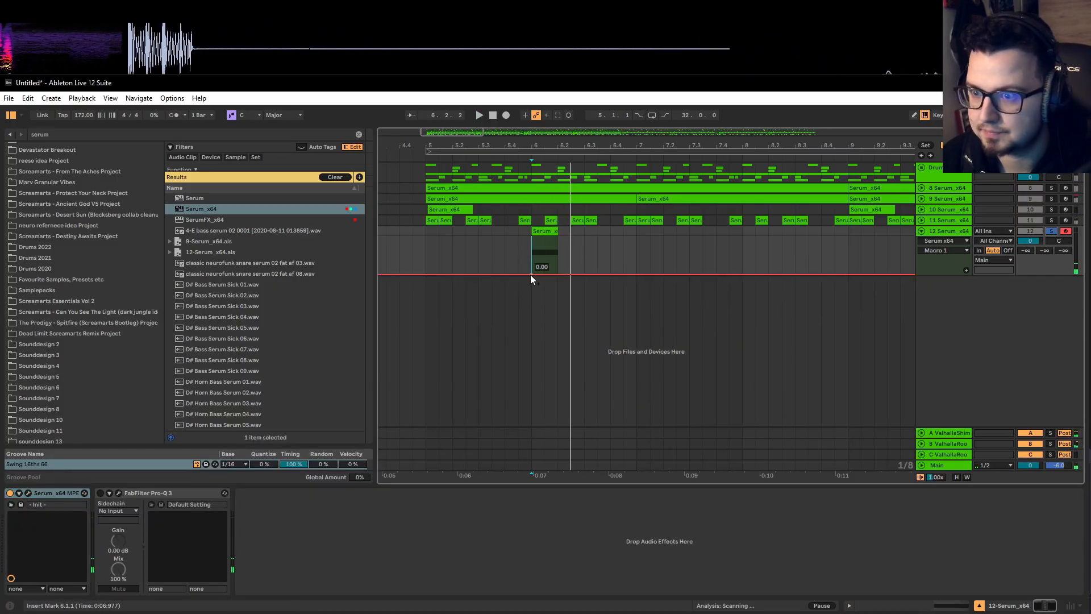
# Draw a curved Macro 1 automation ramp over the track 12 clip, from 0 at 6.1.1 to about 0.63 at 6.2.1, and play it.
pyautogui.click(530, 274)
pyautogui.moveTo(555, 274); pyautogui.dragTo(585, 230)
pyautogui.scroll(5, 550, 247)
pyautogui.press('space')
pyautogui.scroll(-3, 487, 255)
pyautogui.moveTo(495, 257); pyautogui.dragTo(525, 250)
pyautogui.press('space')
pyautogui.press('space')
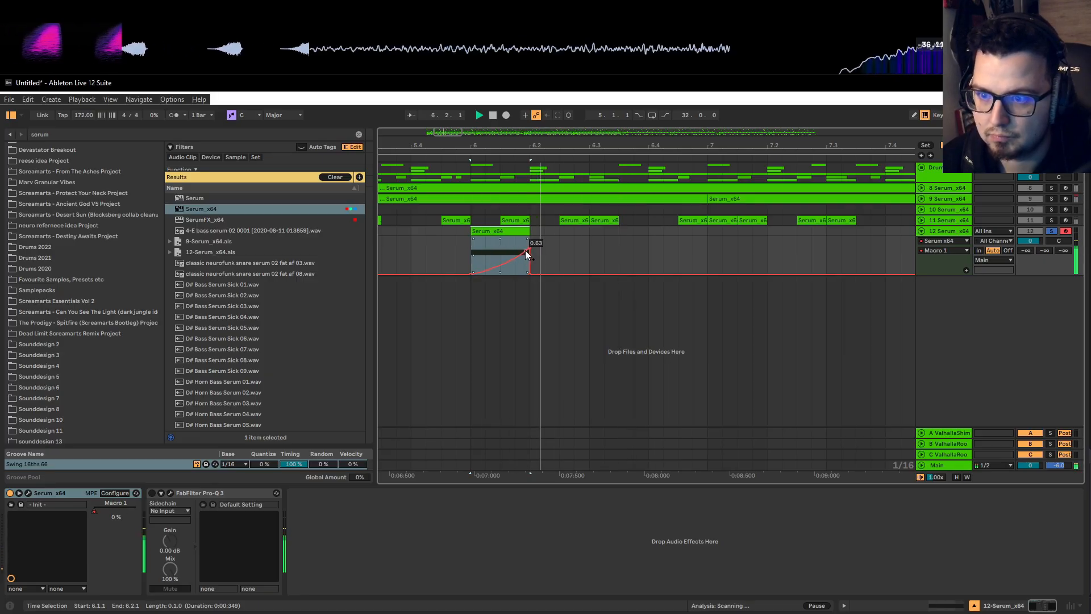
# Bend the Macro 1 ramp over the track 12 clip into a deeper, later-rising curve and play it from 6.1.1.
pyautogui.click(475, 260)
pyautogui.scroll(-5, 588, 258)
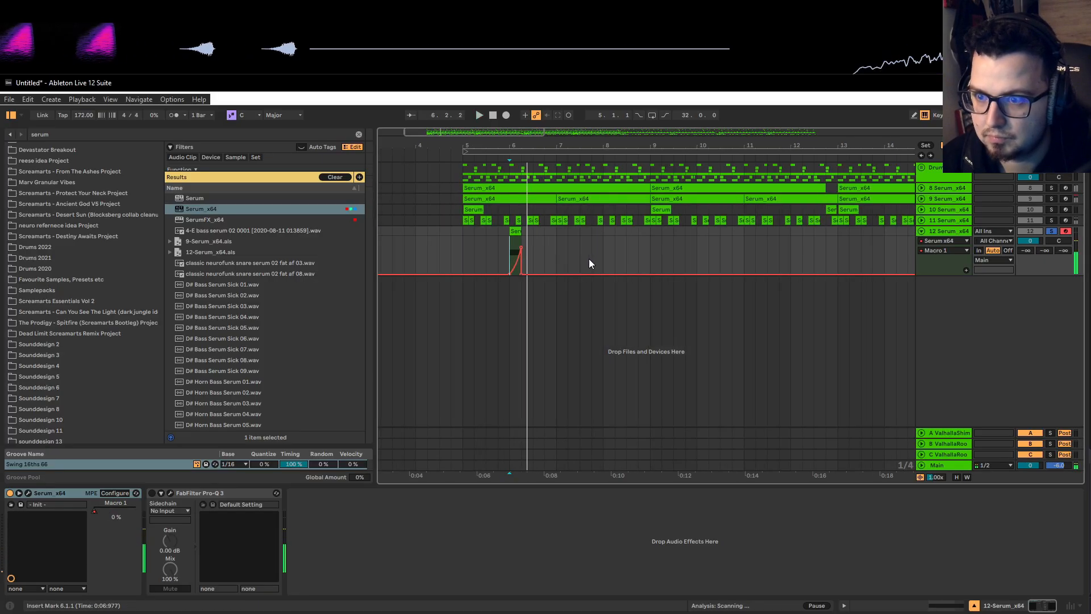
pyautogui.scroll(4, 511, 261)
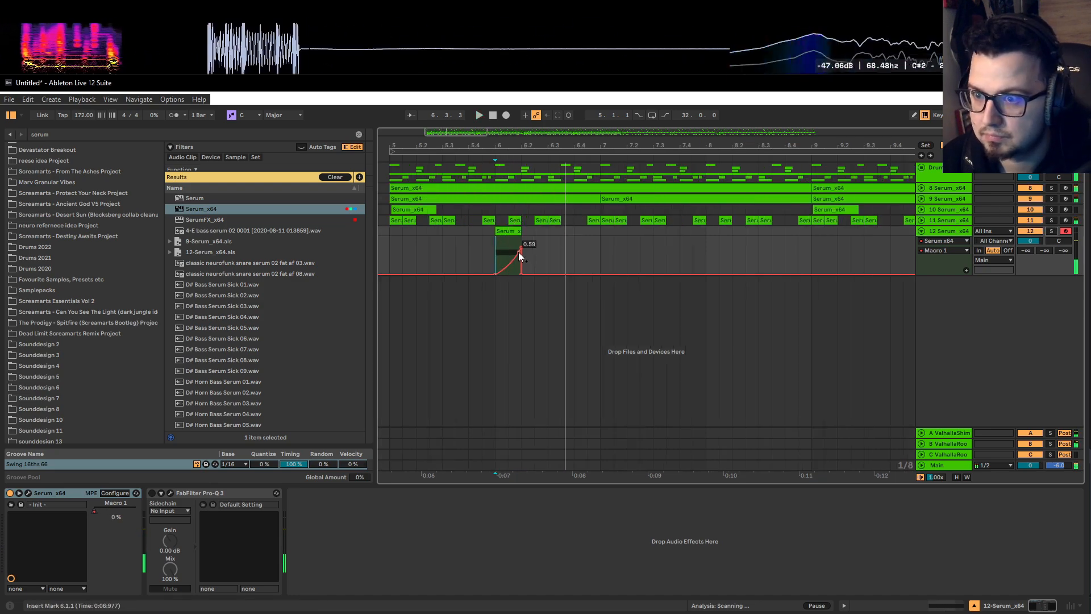
pyautogui.moveTo(518, 253)
pyautogui.mouseDown()
pyautogui.moveTo(510, 259)
pyautogui.moveTo(526, 272)
pyautogui.mouseUp()
pyautogui.press('space')
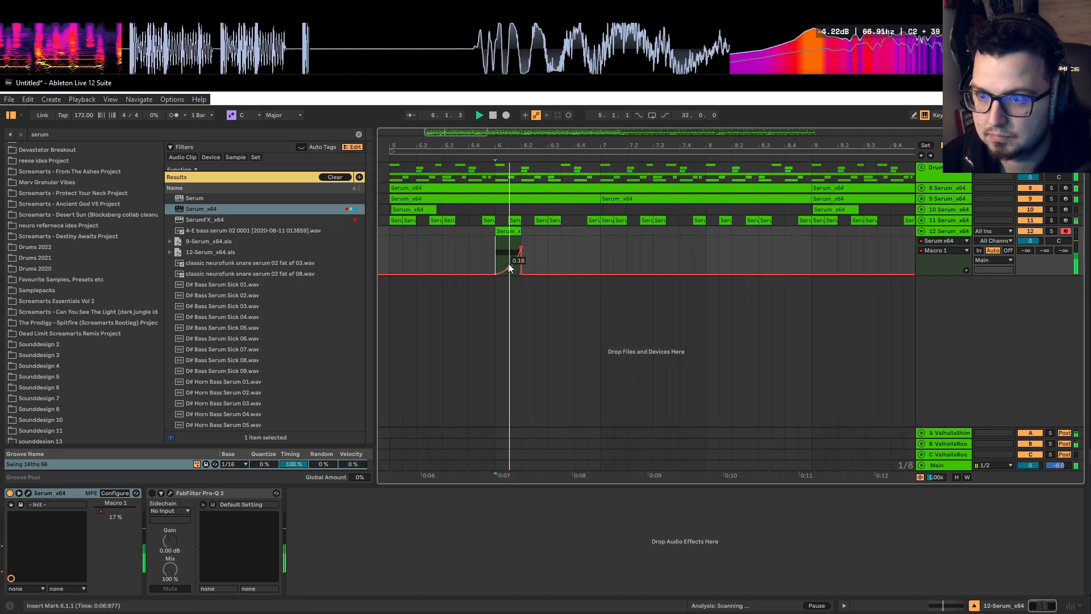
# Move the one-beat track 12 clip with its automation to 6.2.3 and play it in context.
pyautogui.scroll(4, 508, 238)
pyautogui.click(518, 231)
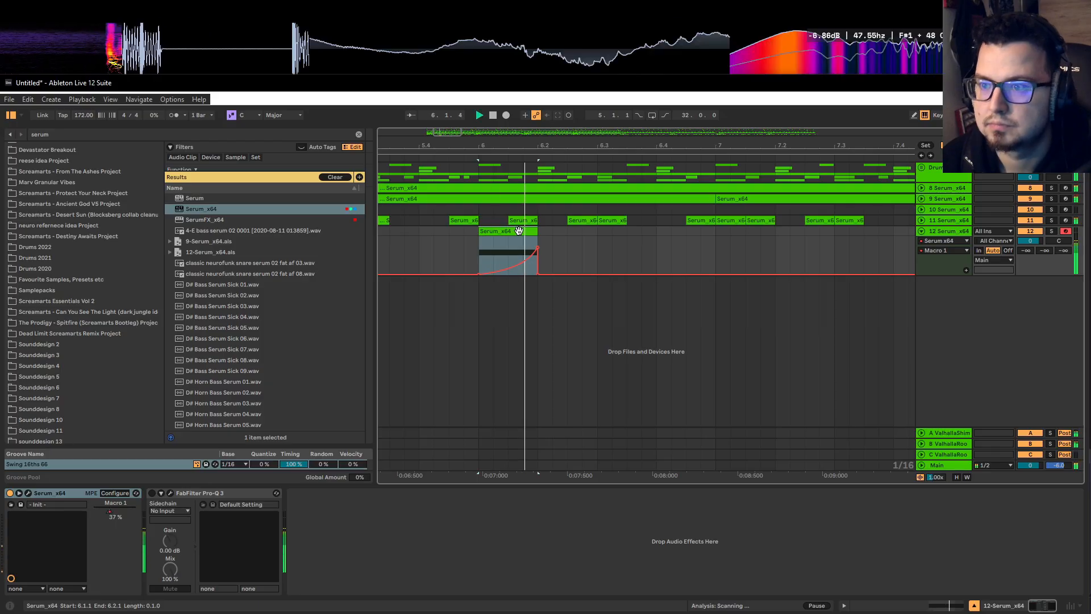
pyautogui.moveTo(516, 227); pyautogui.dragTo(565, 236)
pyautogui.press('space')
pyautogui.press('space')
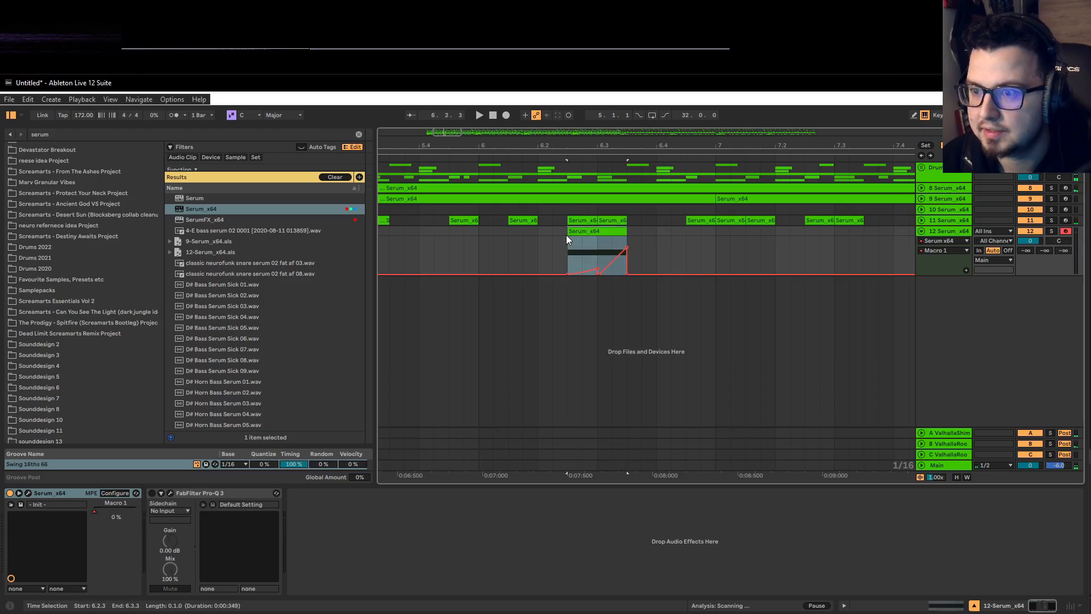
# Shorten the track 12 clip to half a beat and place it from 6.3.1 to 6.3.3.
pyautogui.click(595, 265)
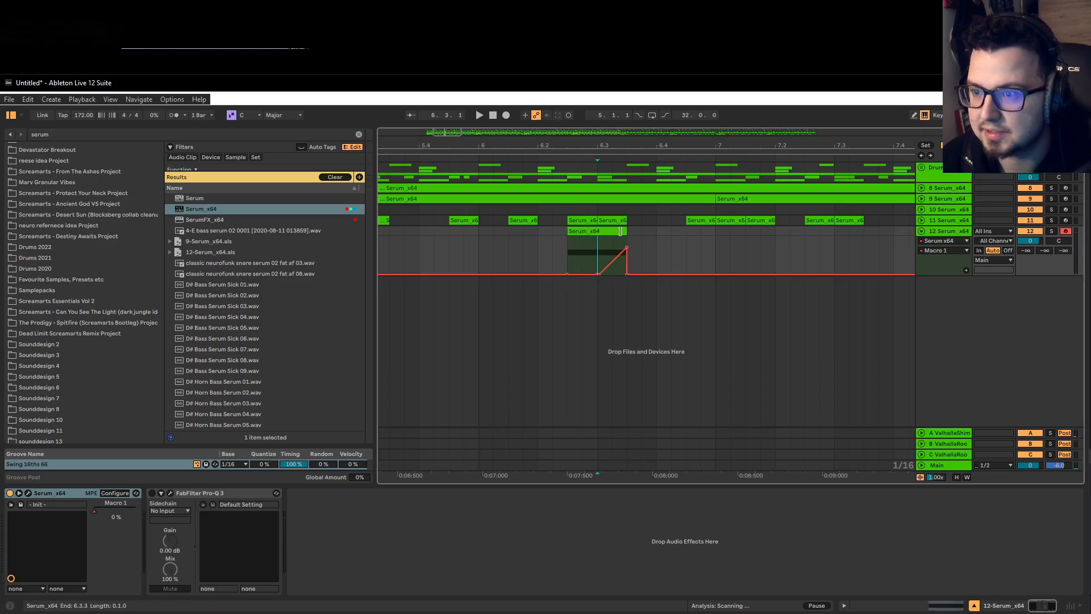
pyautogui.moveTo(627, 236)
pyautogui.mouseDown()
pyautogui.moveTo(597, 234)
pyautogui.moveTo(619, 230)
pyautogui.mouseUp()
pyautogui.click(583, 229)
pyautogui.click(657, 240)
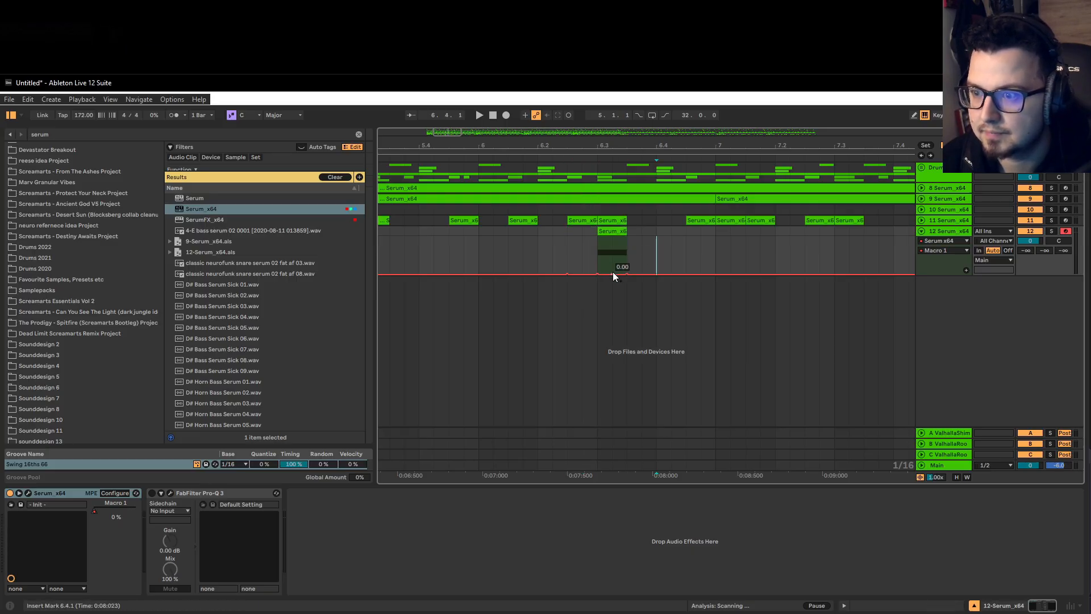
# Shape a curved, rising Macro 1 ramp over the half-beat clip at 6.3.1 and play it.
pyautogui.click(581, 256)
pyautogui.press('space')
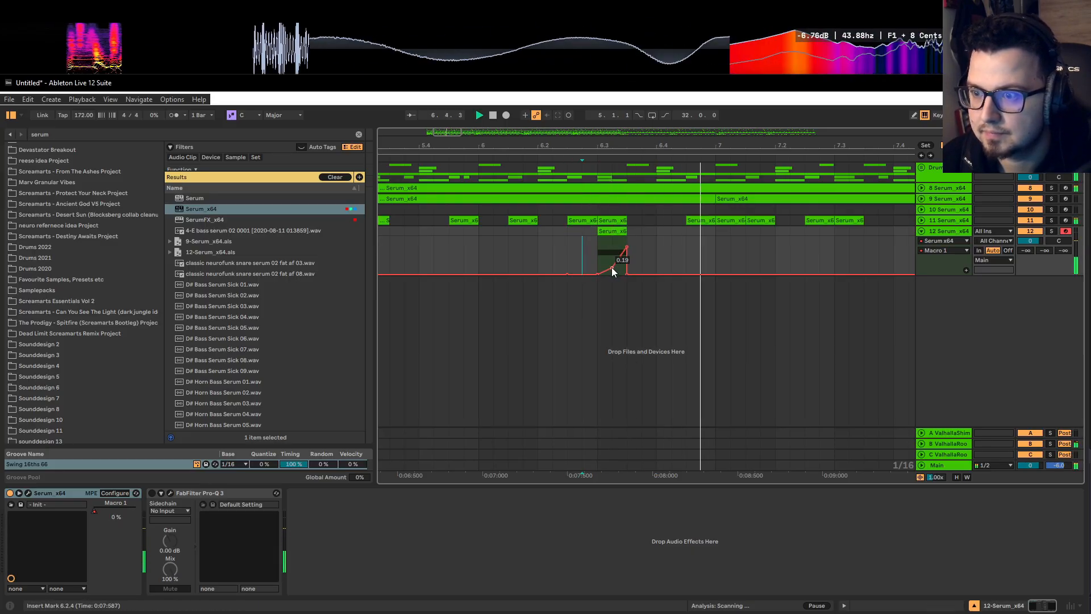
pyautogui.click(568, 258)
pyautogui.scroll(-4, 602, 247)
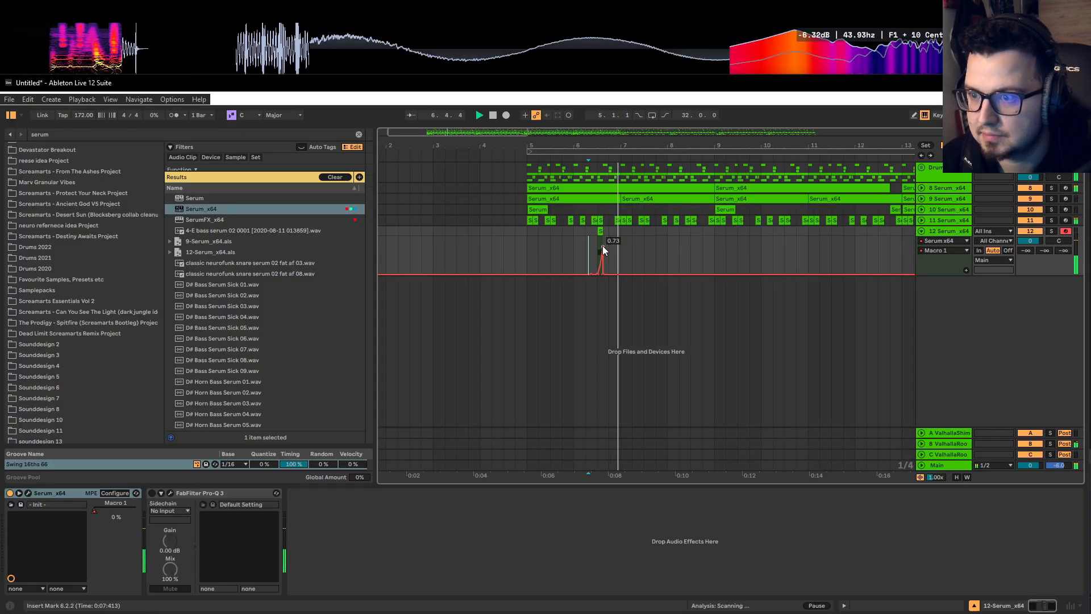
pyautogui.scroll(4, 601, 246)
pyautogui.click(570, 251)
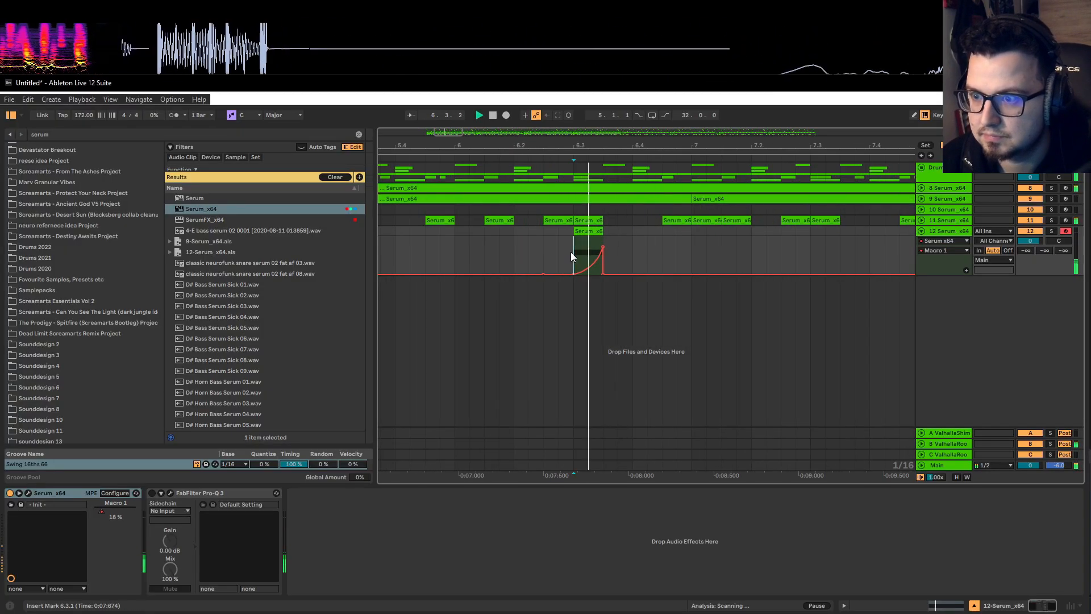
# Duplicate the two-bar section of track 12 from bar 5 to bar 7 repeatedly until it reaches bar 21.
pyautogui.scroll(-4, 572, 245)
pyautogui.moveTo(503, 231); pyautogui.dragTo(595, 233)
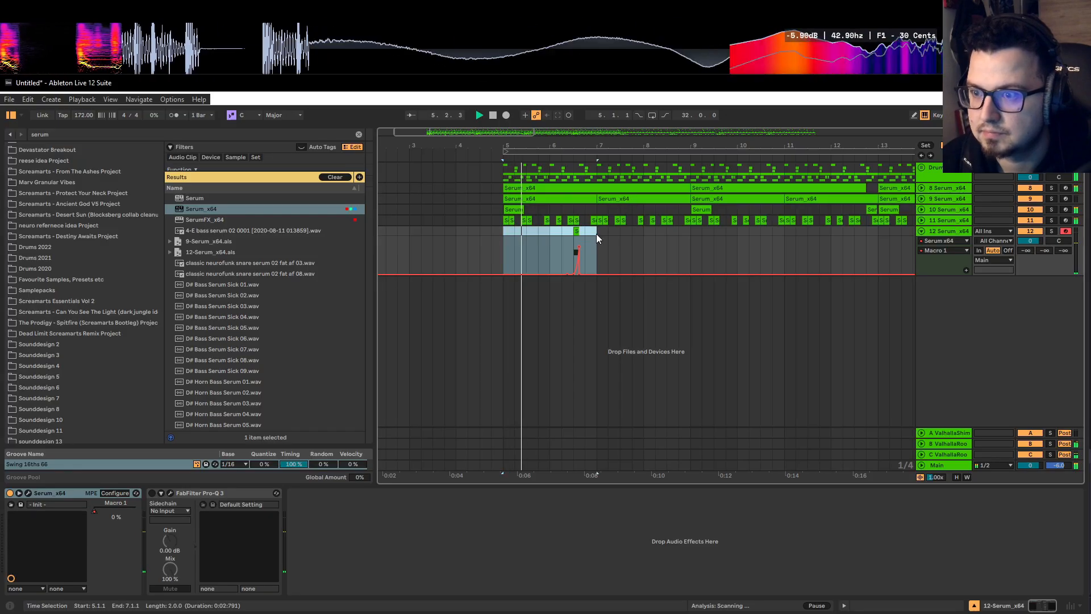
pyautogui.hotkey('ctrl', 'd')
pyautogui.scroll(-4, 592, 233)
pyautogui.hotkey('ctrl', 'd')
pyautogui.hotkey('ctrl', 'd')
pyautogui.hotkey('ctrl', 'd')
pyautogui.hotkey('ctrl', 'd')
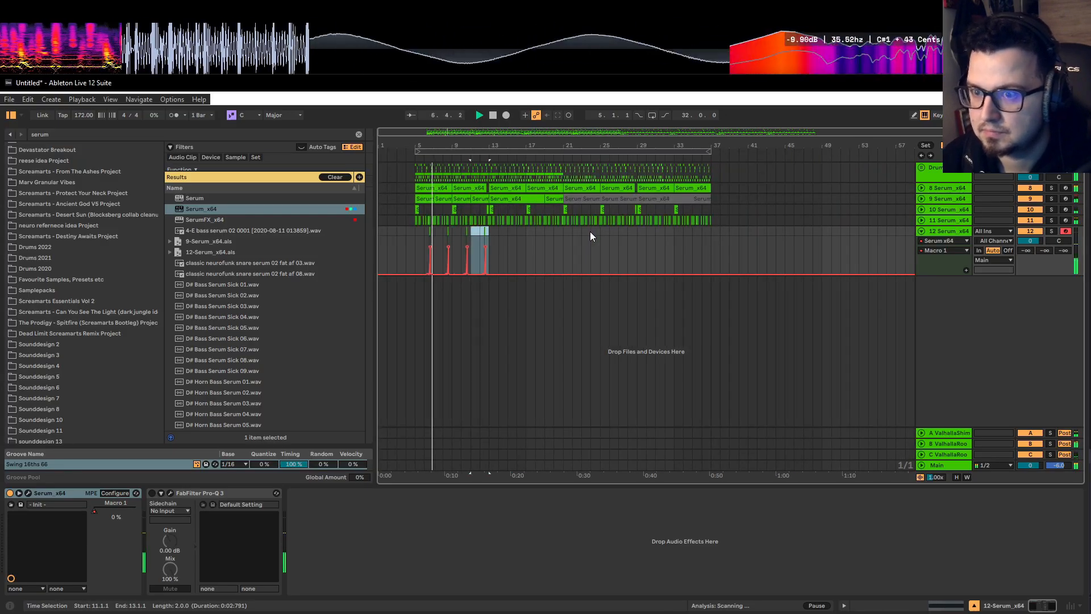
pyautogui.hotkey('ctrl', 'd')
pyautogui.hotkey('ctrl', 'd')
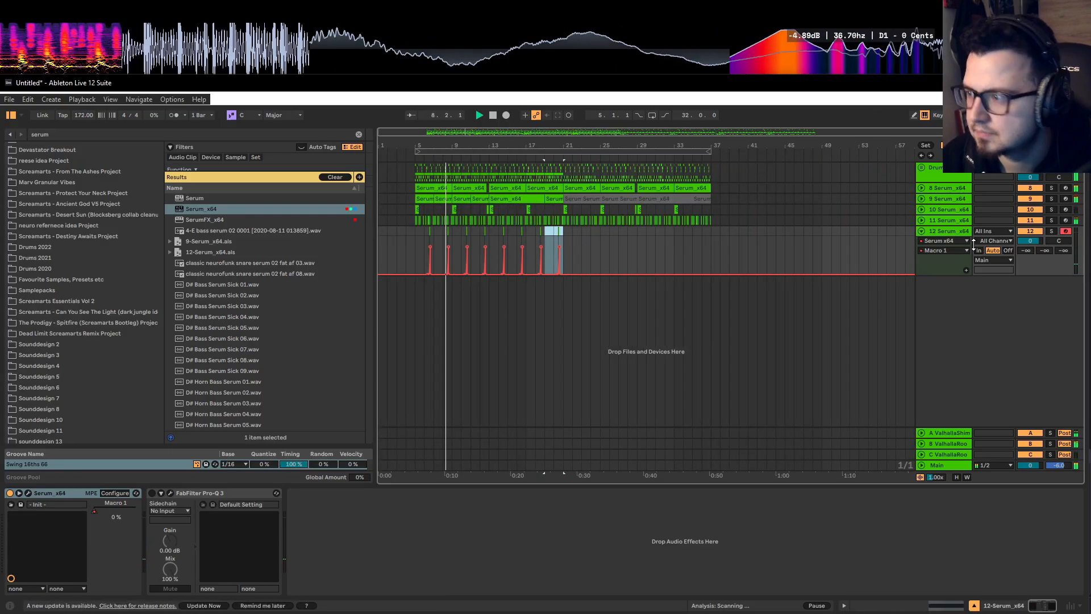
# Raise track 12's volume slightly and return its automation lane to Serum's Macro 1.
pyautogui.moveTo(1030, 240); pyautogui.dragTo(1030, 236)
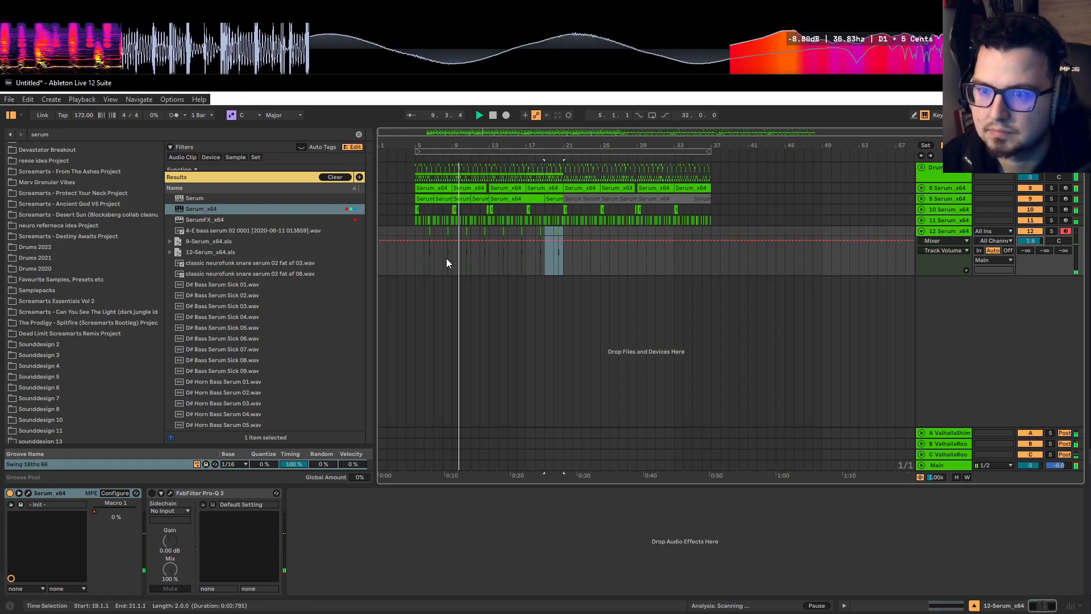
pyautogui.scroll(4, 445, 258)
pyautogui.click(935, 240)
pyautogui.click(938, 275)
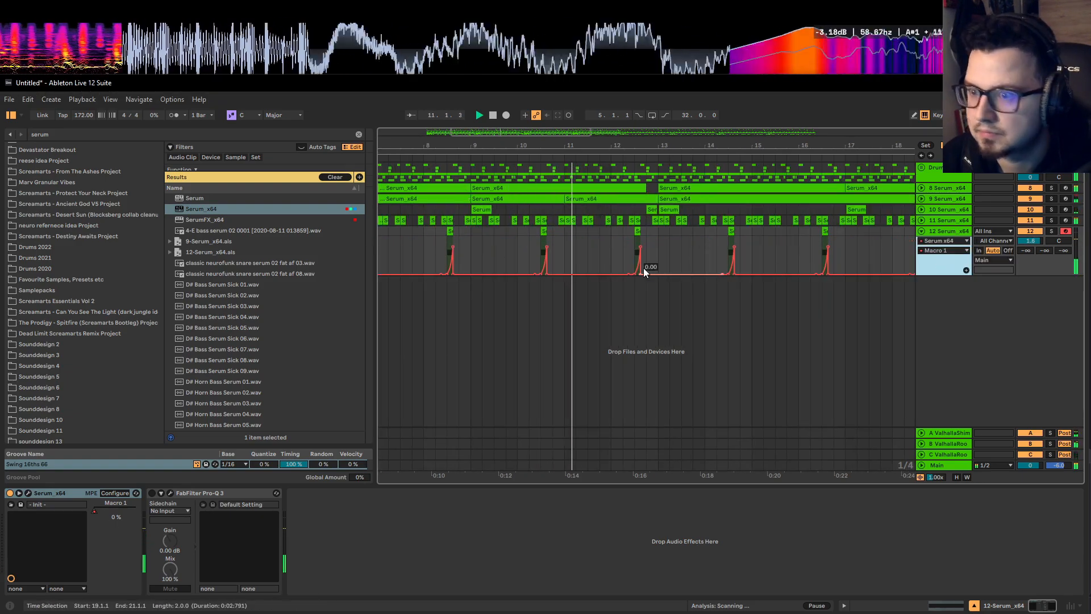
# Add a one-beat copy of the track 12 clip with a curved Macro 1 ramp from 12.4.1 to 13.1.1 and play it.
pyautogui.moveTo(637, 244)
pyautogui.keyDown('ctrl'); pyautogui.mouseDown()
pyautogui.moveTo(659, 239)
pyautogui.moveTo(608, 232)
pyautogui.moveTo(657, 246)
pyautogui.mouseUp(); pyautogui.keyUp('ctrl')
pyautogui.scroll(5, 665, 233)
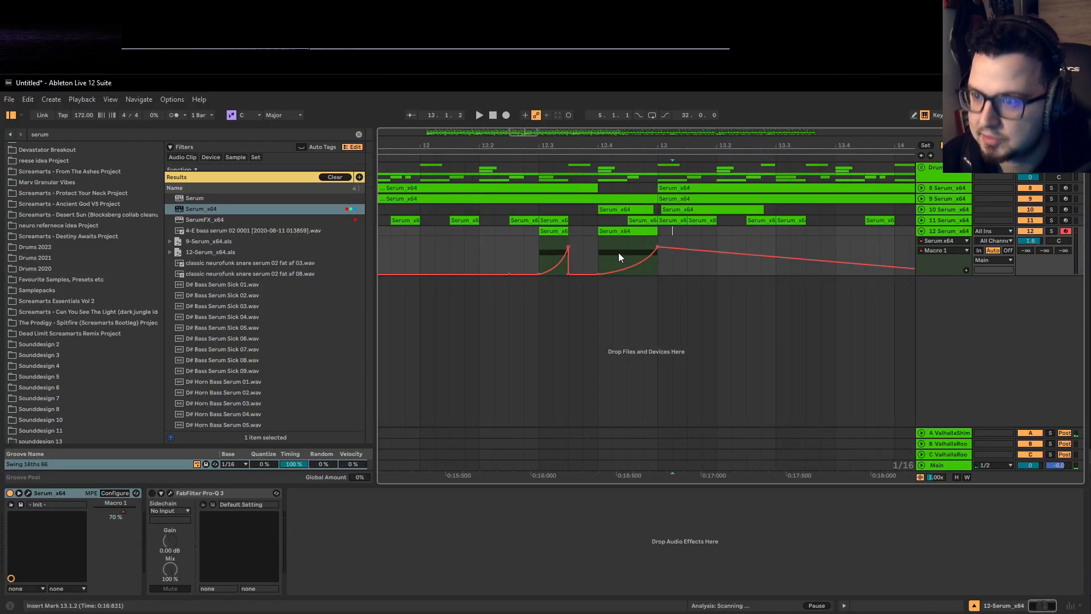
pyautogui.click(582, 233)
pyautogui.press('space')
pyautogui.press('space')
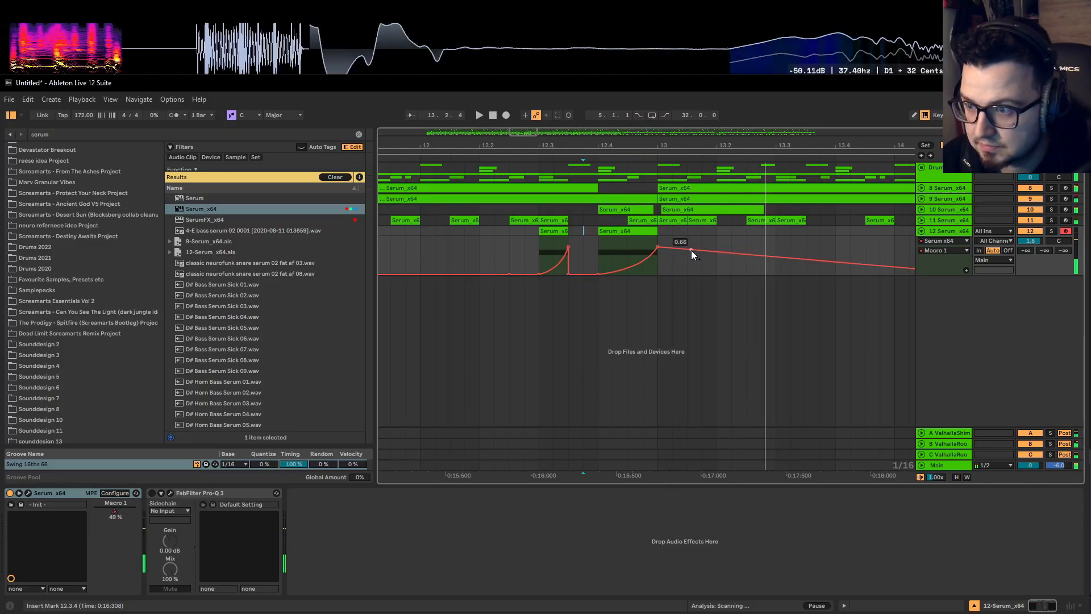
# End the one-beat clip's Macro 1 ramp at about 0.63, drop the automation to 0 at 13.1.1, and play the transition.
pyautogui.moveTo(691, 250); pyautogui.dragTo(656, 251)
pyautogui.press('space')
pyautogui.press('space')
pyautogui.press('space')
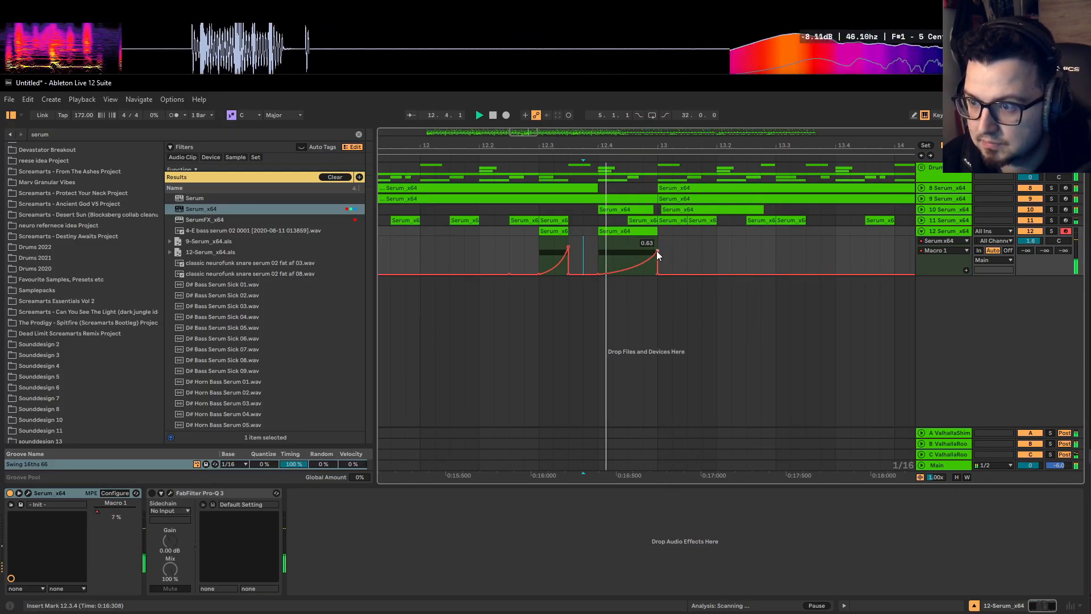
pyautogui.press('space')
# Duplicate bars 5 to 13 of track 12 over bars 13 to 21 and play the fill from 20.2.1.
pyautogui.scroll(-10, 618, 240)
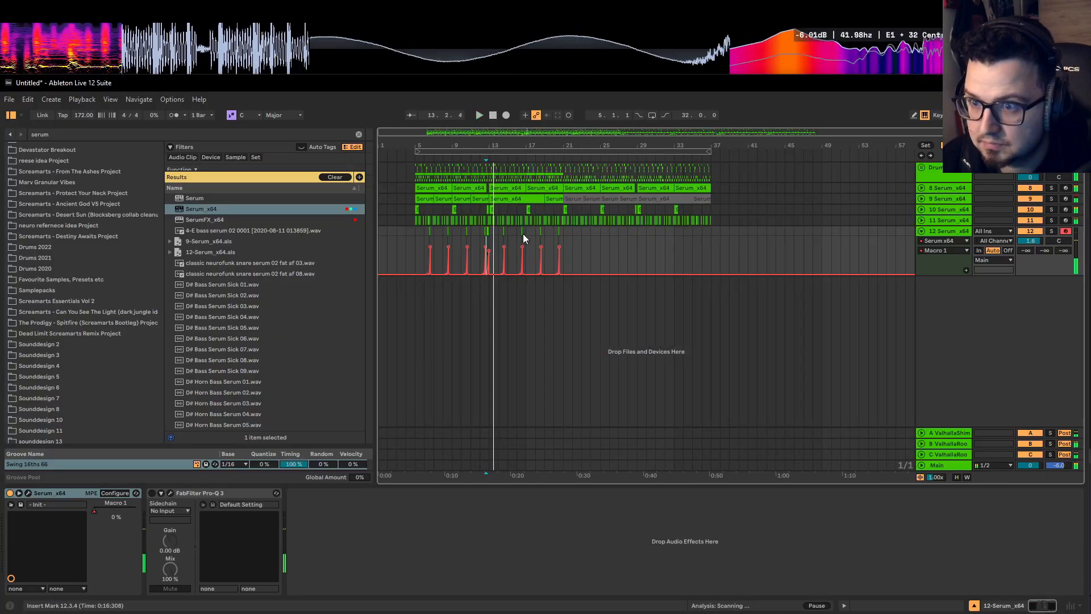
pyautogui.moveTo(421, 229); pyautogui.dragTo(489, 229)
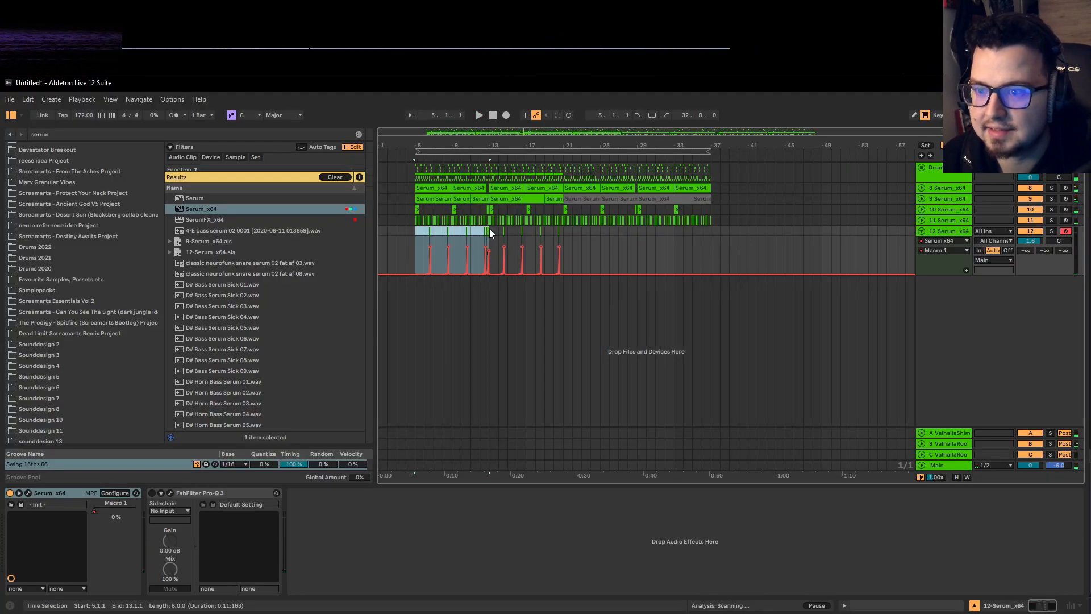
pyautogui.hotkey('ctrl', 'd')
pyautogui.scroll(10, 566, 250)
pyautogui.click(493, 240)
pyautogui.press('space')
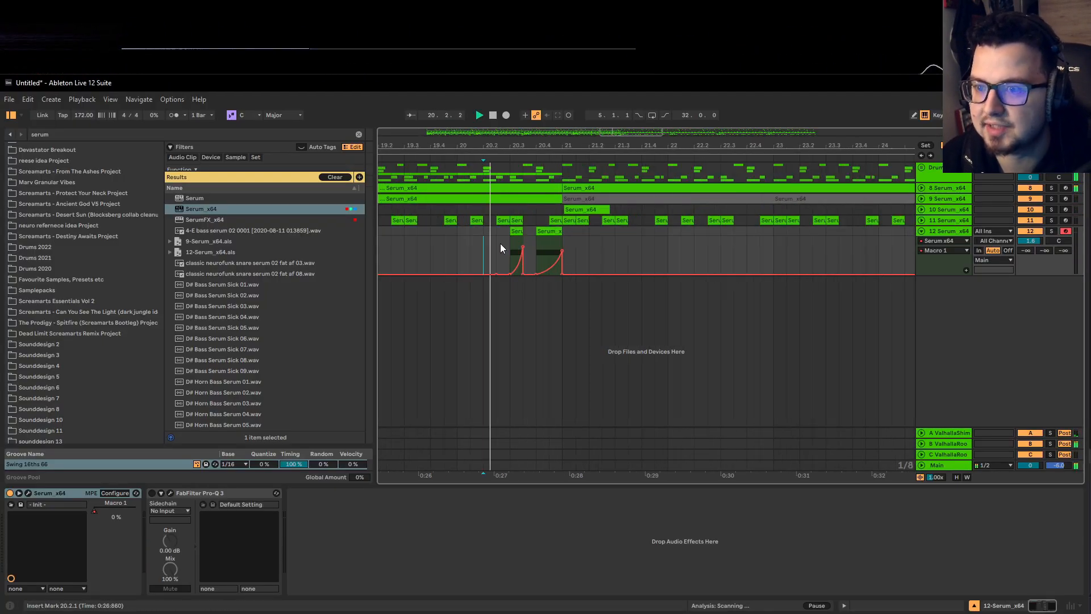
# Duplicate track 12's bars 5 to 21 across bars 21 to 37 and fold the track.
pyautogui.scroll(-10, 500, 244)
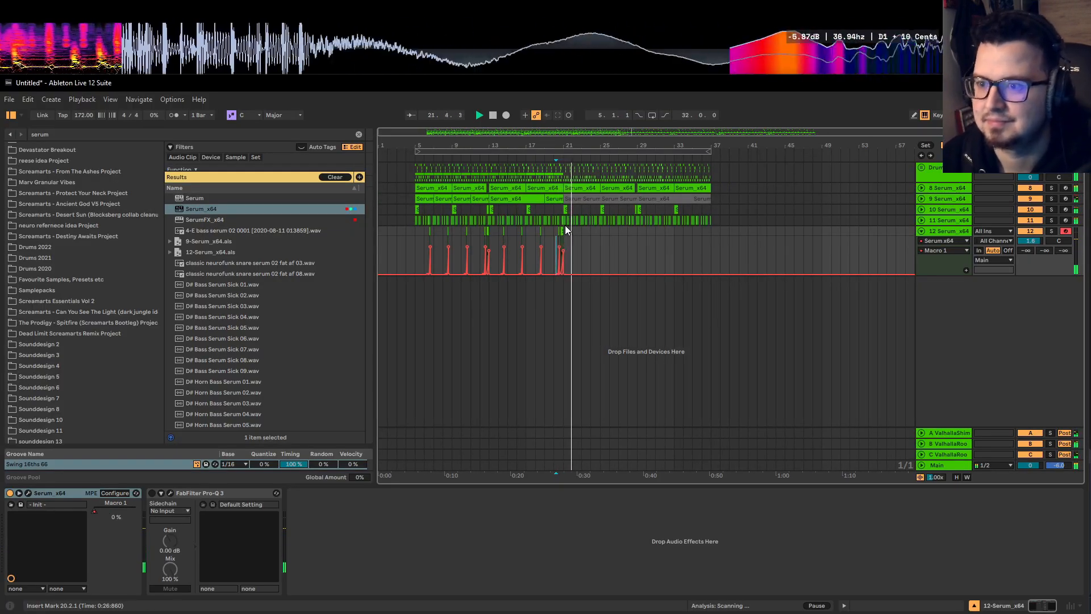
pyautogui.moveTo(564, 230); pyautogui.dragTo(413, 244)
pyautogui.hotkey('ctrl', 'd')
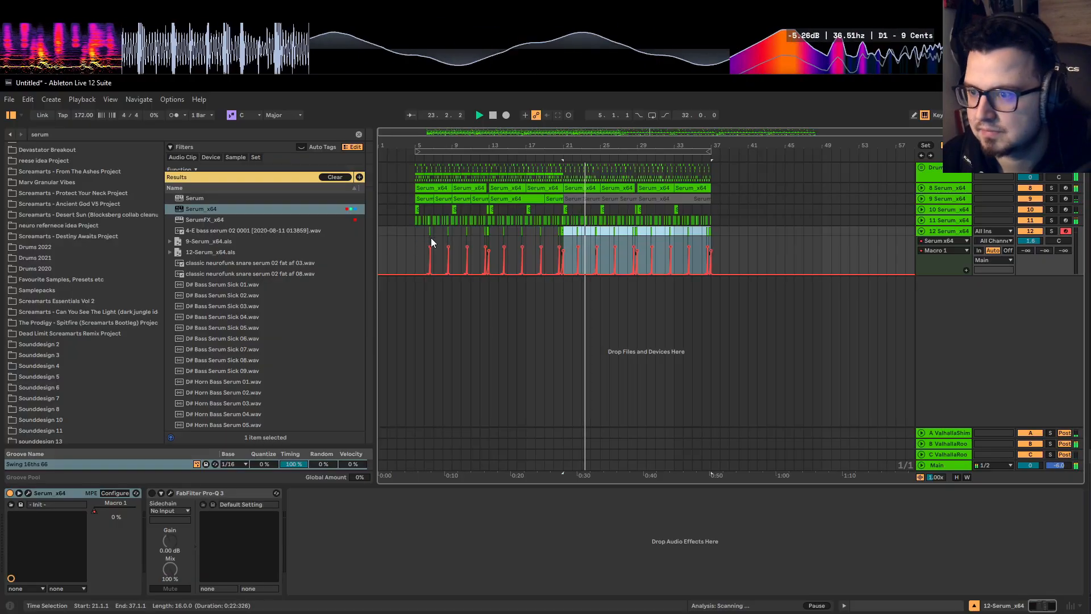
pyautogui.click(921, 231)
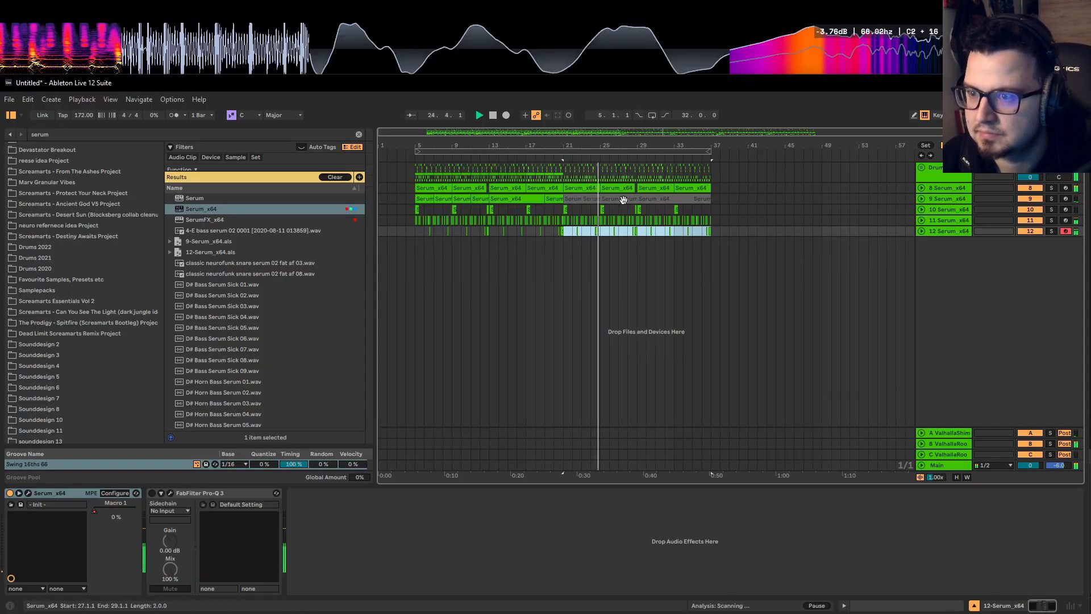
# Solo track 12 and add a 12 dB/oct high cut at about 2582 Hz in its FabFilter Pro-Q 3.
pyautogui.click(936, 232)
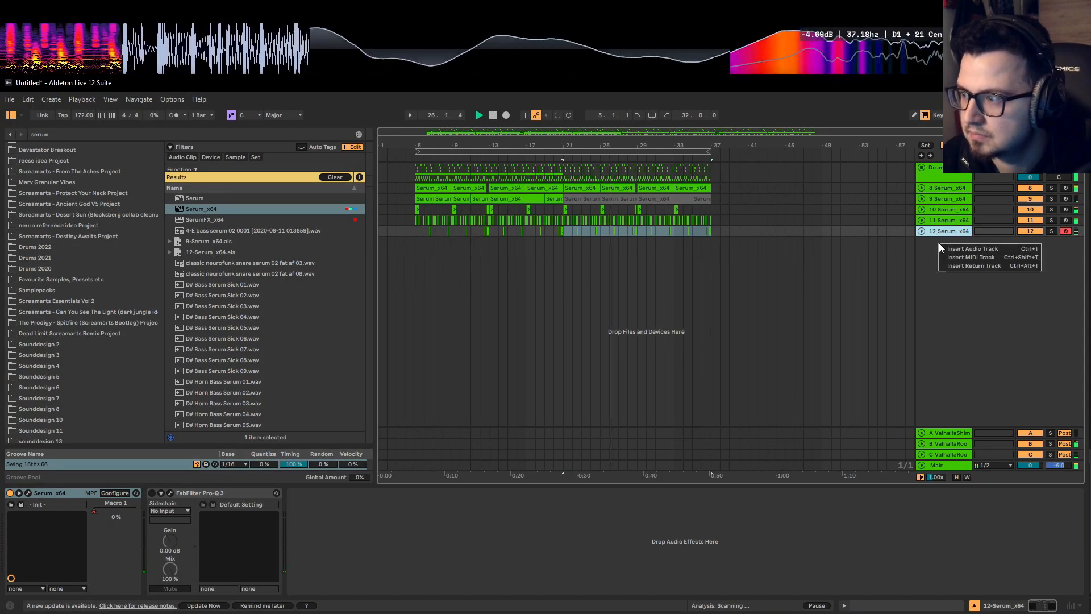
pyautogui.click(169, 493)
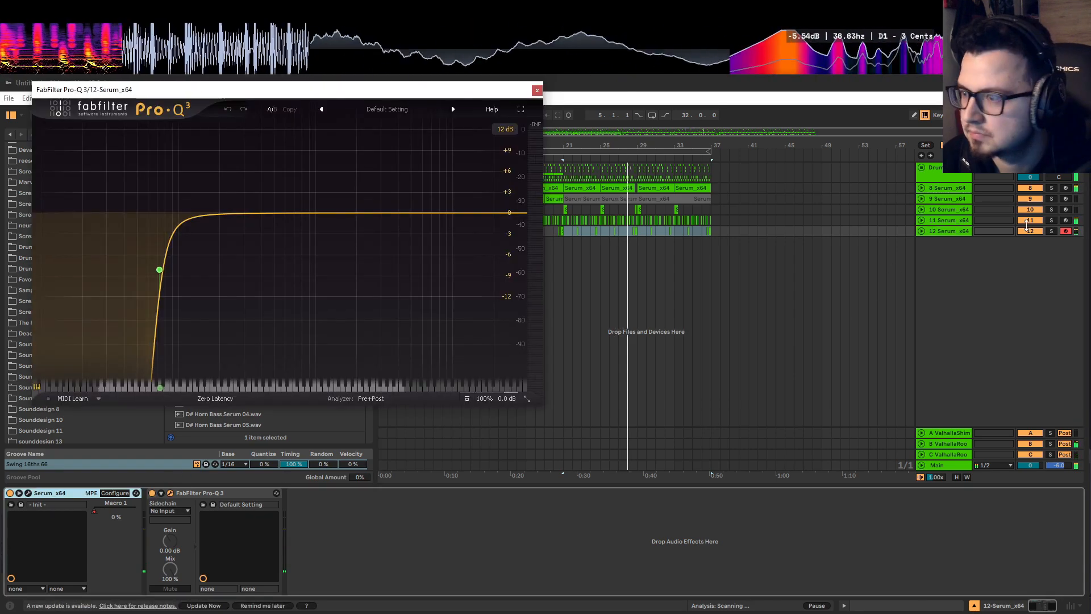
pyautogui.click(1051, 230)
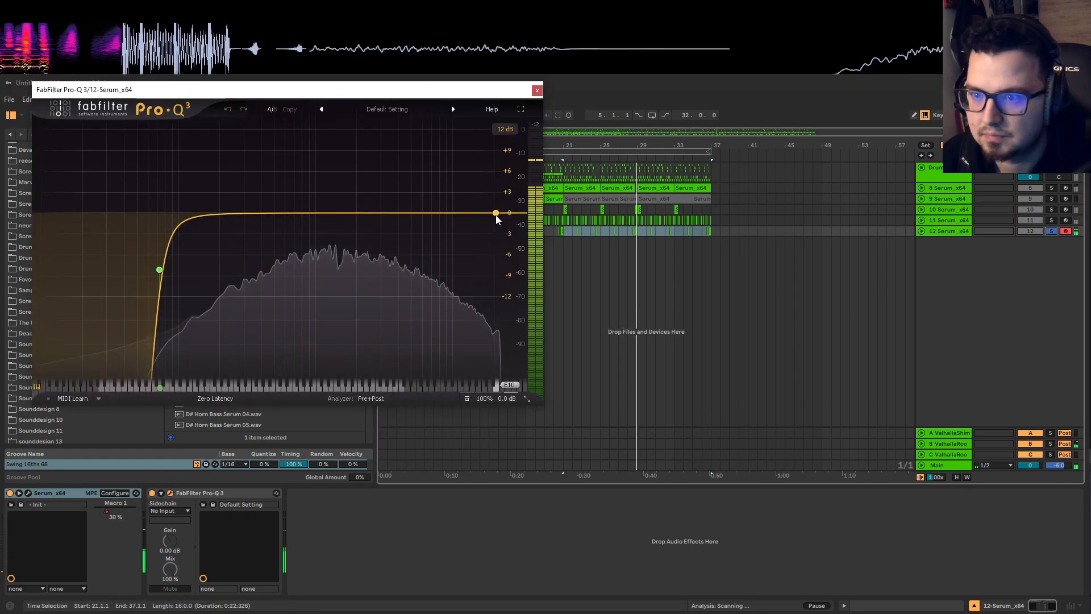
pyautogui.moveTo(454, 212); pyautogui.dragTo(371, 212)
# Play the clip at 20.4.1, set the high cut to about 9455 Hz with a Q of 0.683, and close the equalizer.
pyautogui.press('z')
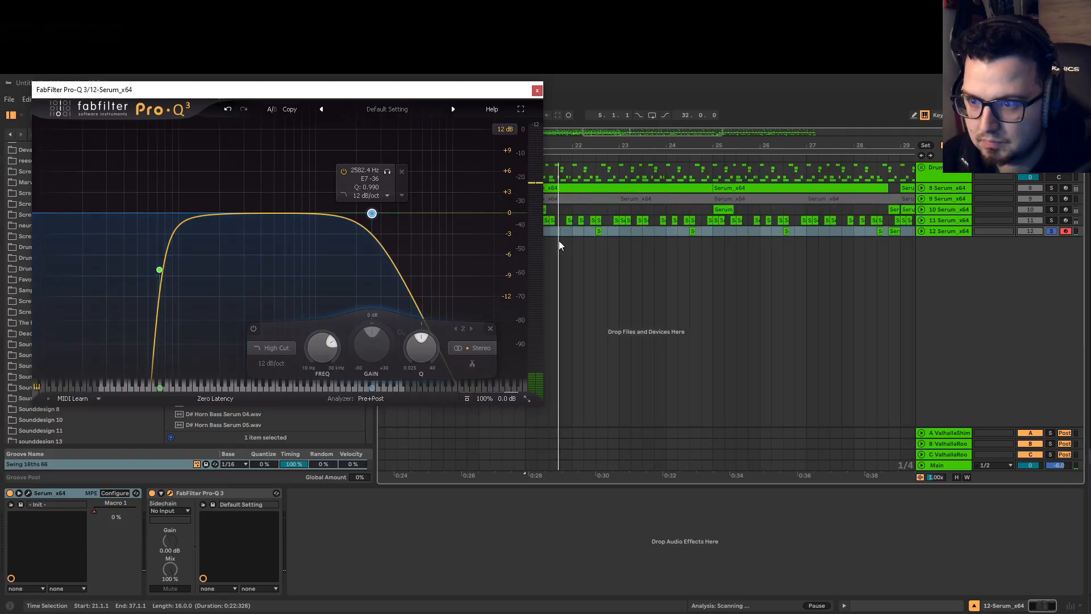
pyautogui.moveTo(511, 89); pyautogui.dragTo(365, 100)
pyautogui.click(532, 232)
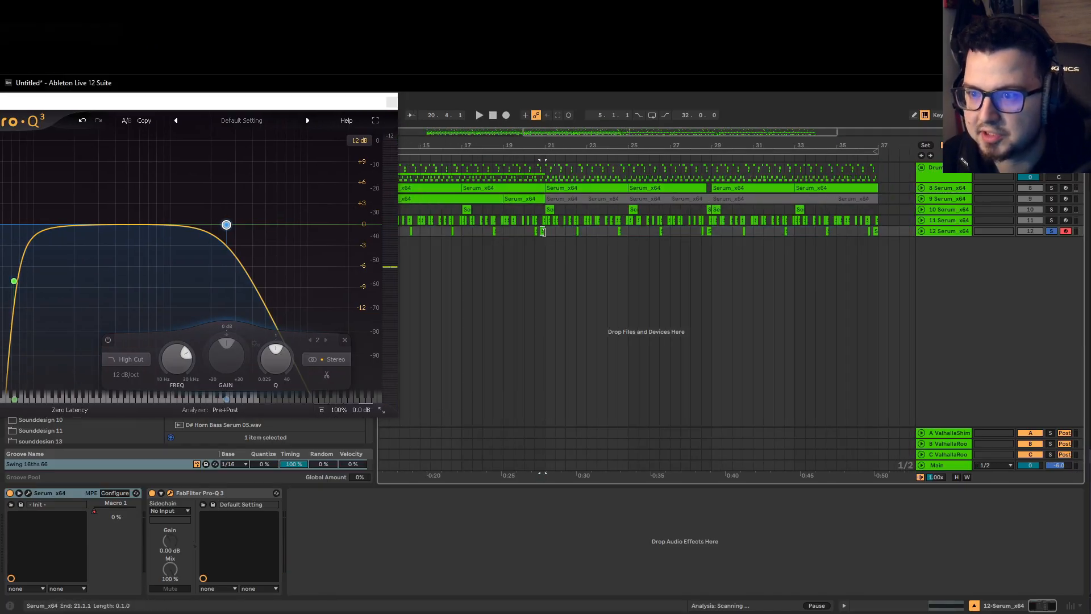
pyautogui.press('space')
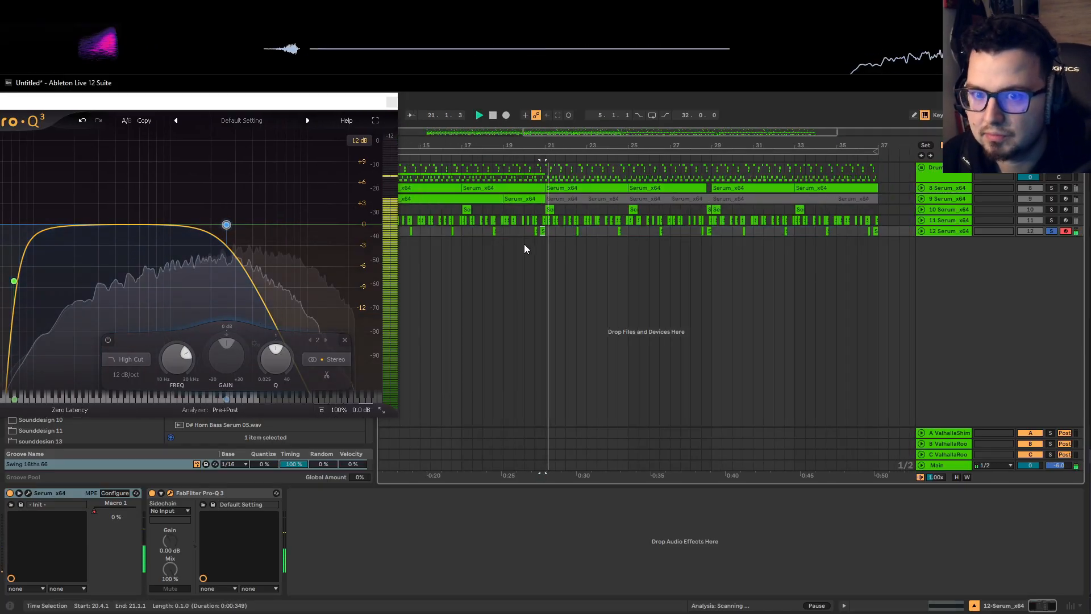
pyautogui.moveTo(227, 233); pyautogui.dragTo(303, 245)
pyautogui.scroll(-5, 304, 246)
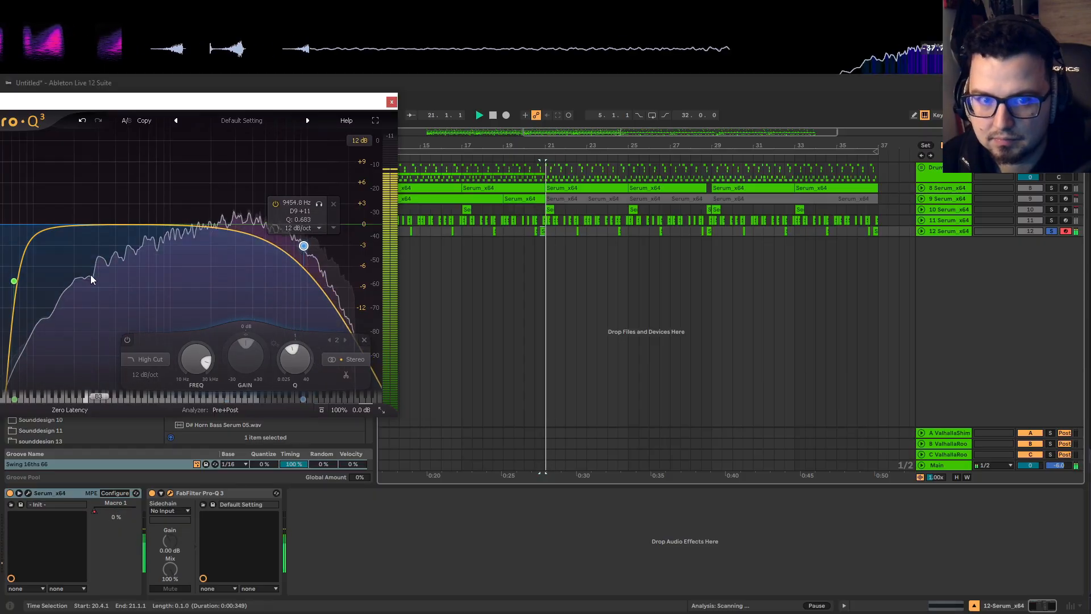
pyautogui.click(391, 101)
# Play the short clip at 6.3.1 and change the noise sample in track 12's Serum to ARP circuit.
pyautogui.hscroll(-5, 575, 230)
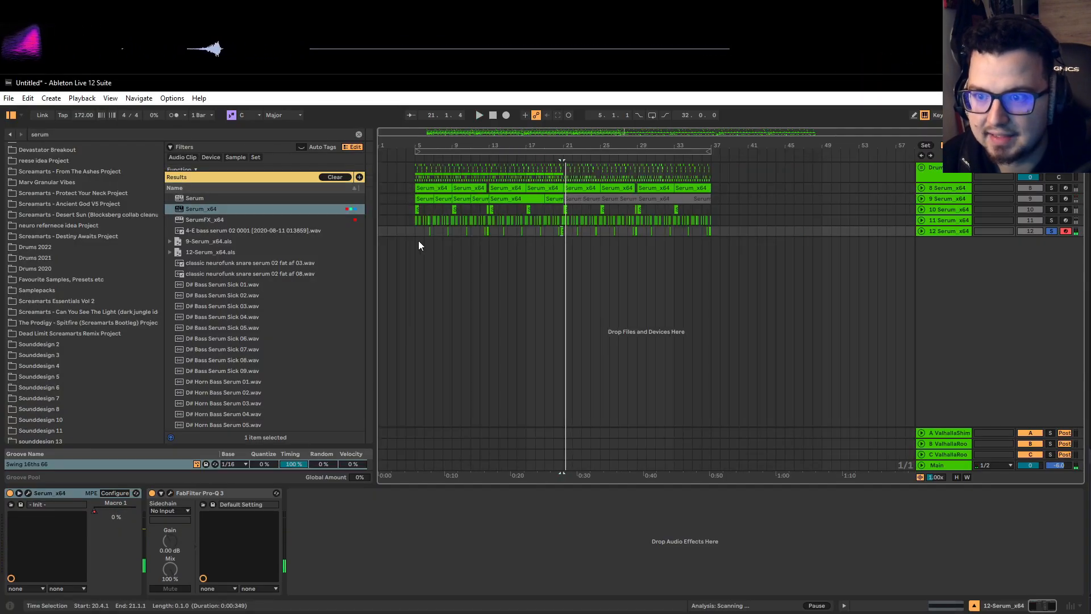
pyautogui.click(438, 233)
pyautogui.press('space')
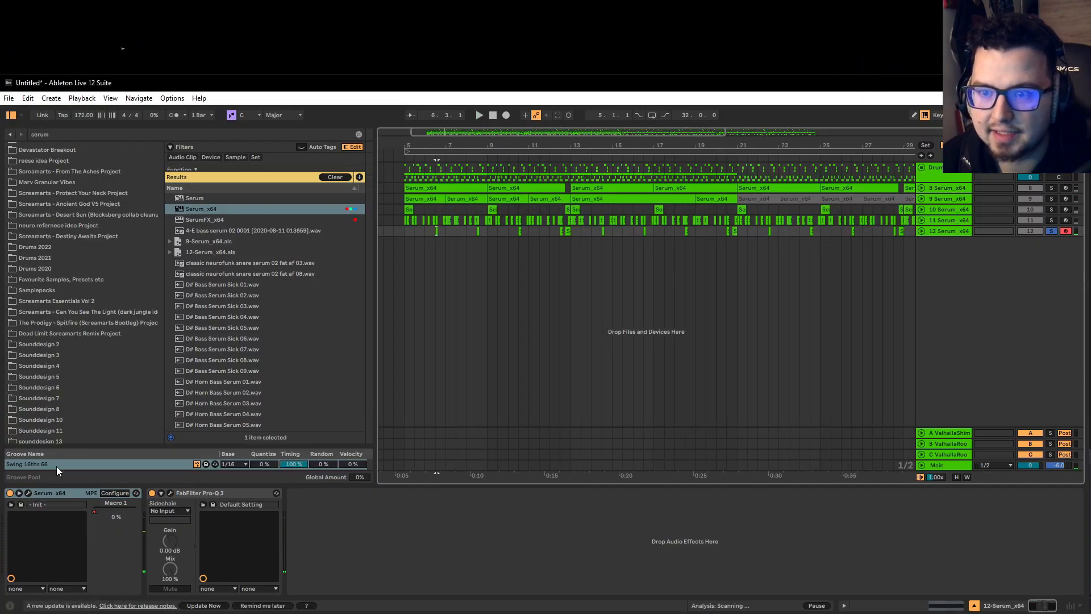
pyautogui.click(28, 494)
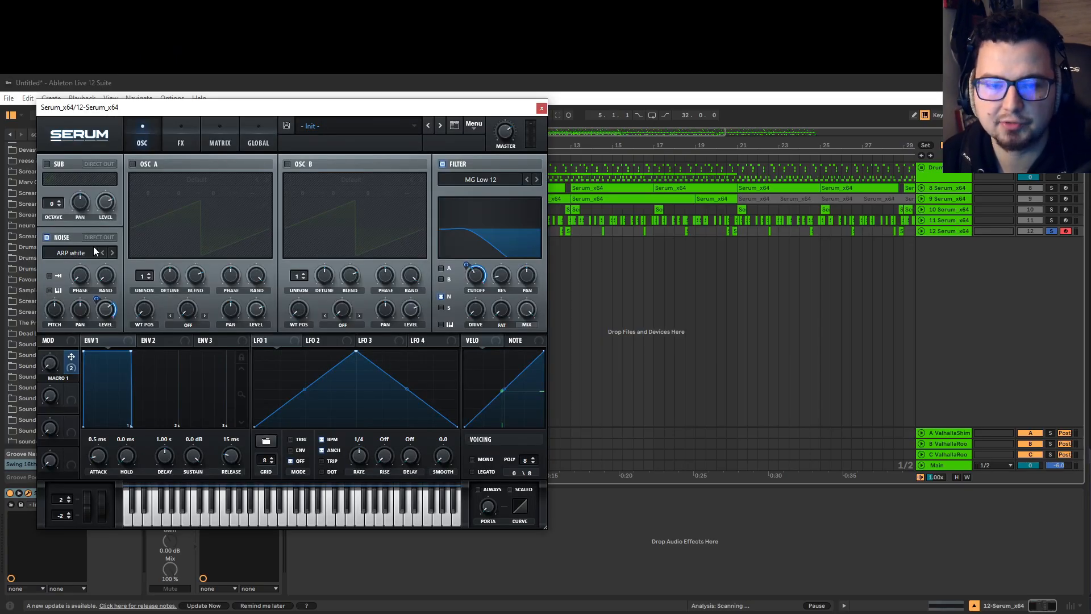
pyautogui.click(113, 253)
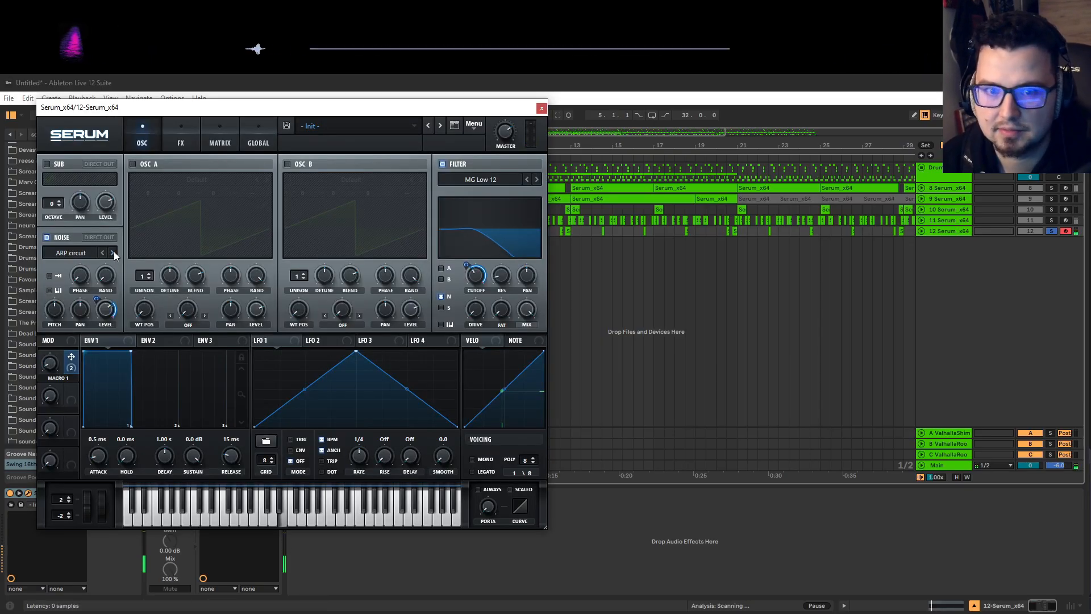
# Set the noise sample in track 12's Serum to ARP white, unsolo the track, and play the mix from 20.3.1.
pyautogui.click(113, 253)
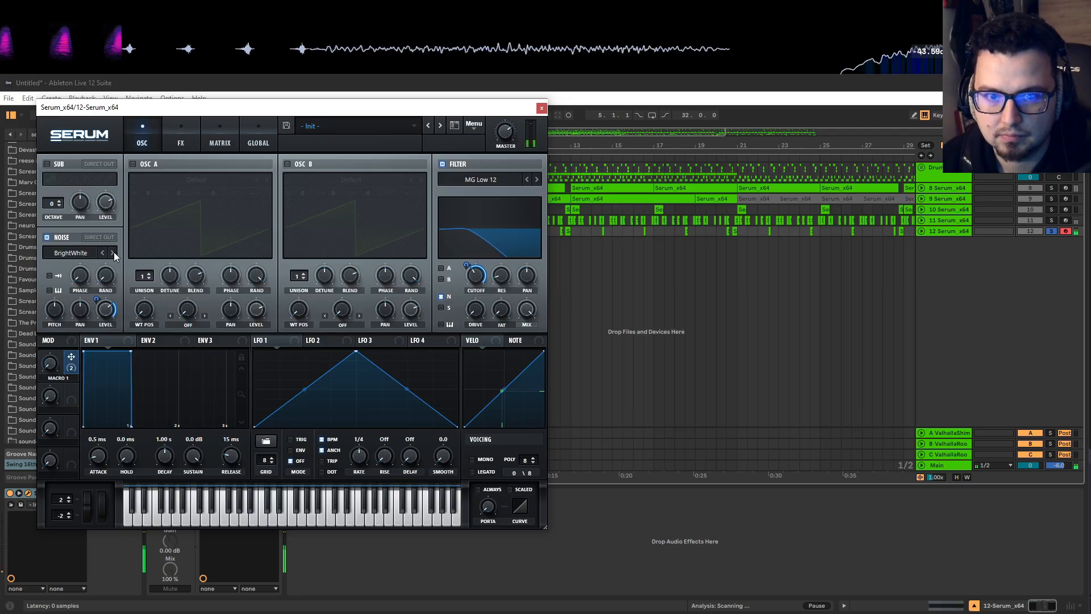
pyautogui.click(104, 252)
pyautogui.click(630, 236)
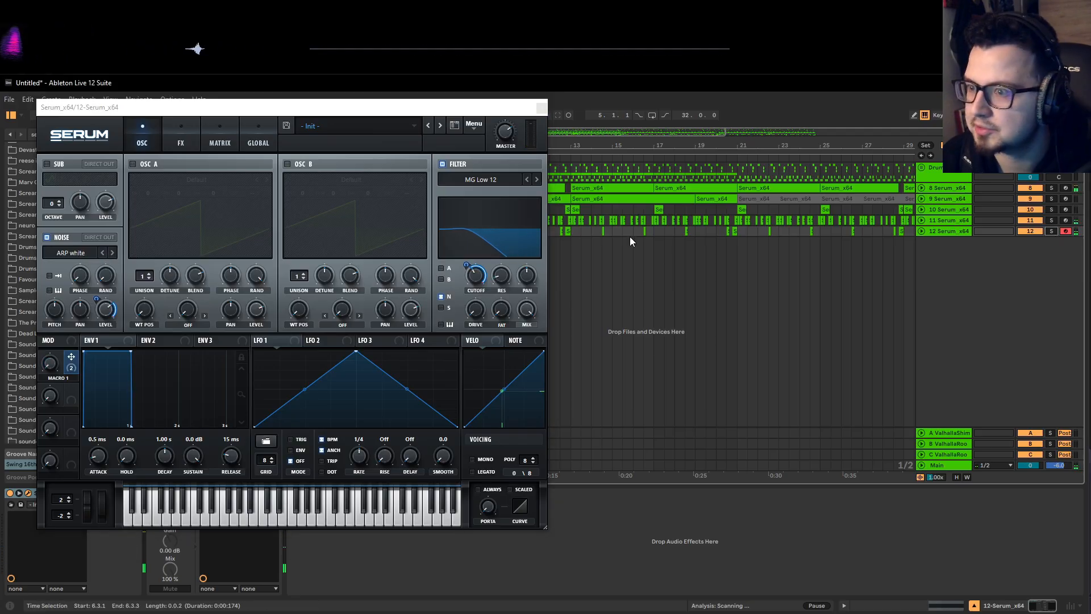
pyautogui.press('space')
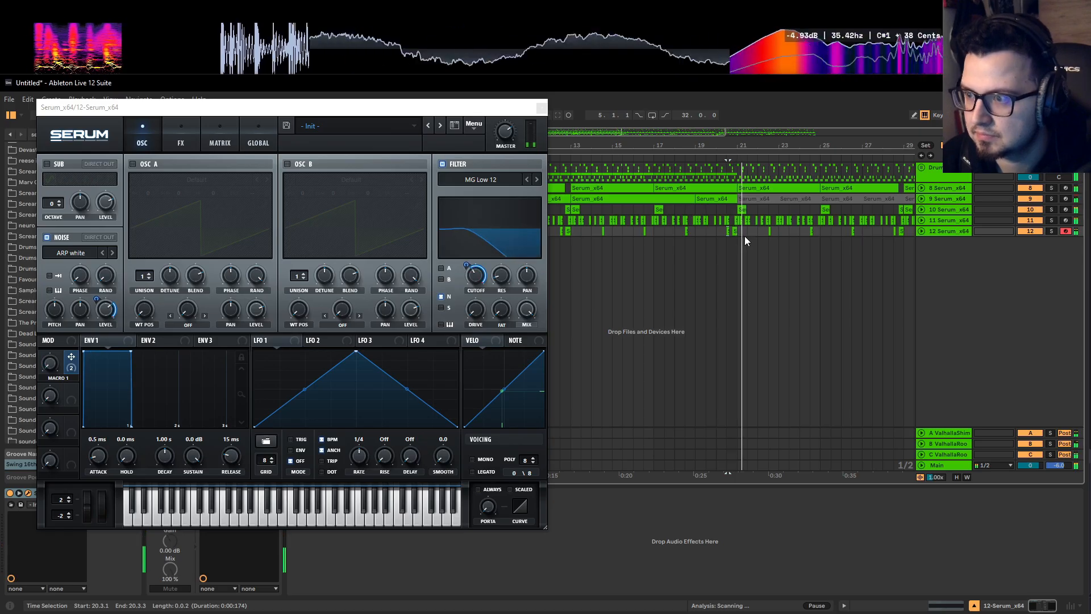
# Hide the Serum window and select the whole loop range from 5.1.1 to 37.1.1.
pyautogui.press('-')
pyautogui.hotkey('ctrl', 'alt', 'p')
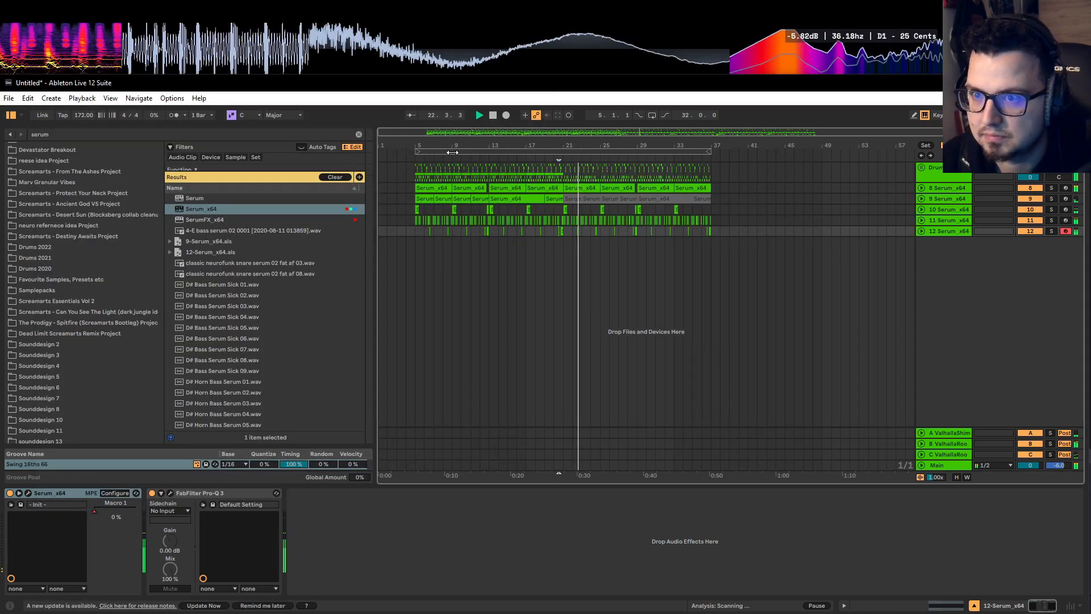
pyautogui.hotkey('ctrl', 'a')
pyautogui.rightClick(946, 260)
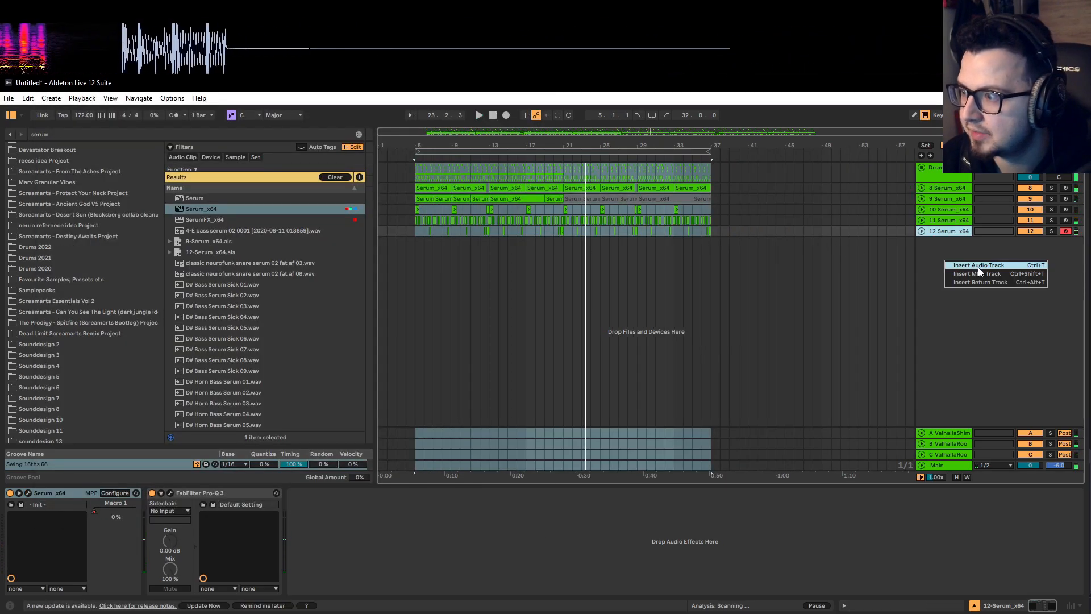
pyautogui.click(449, 148)
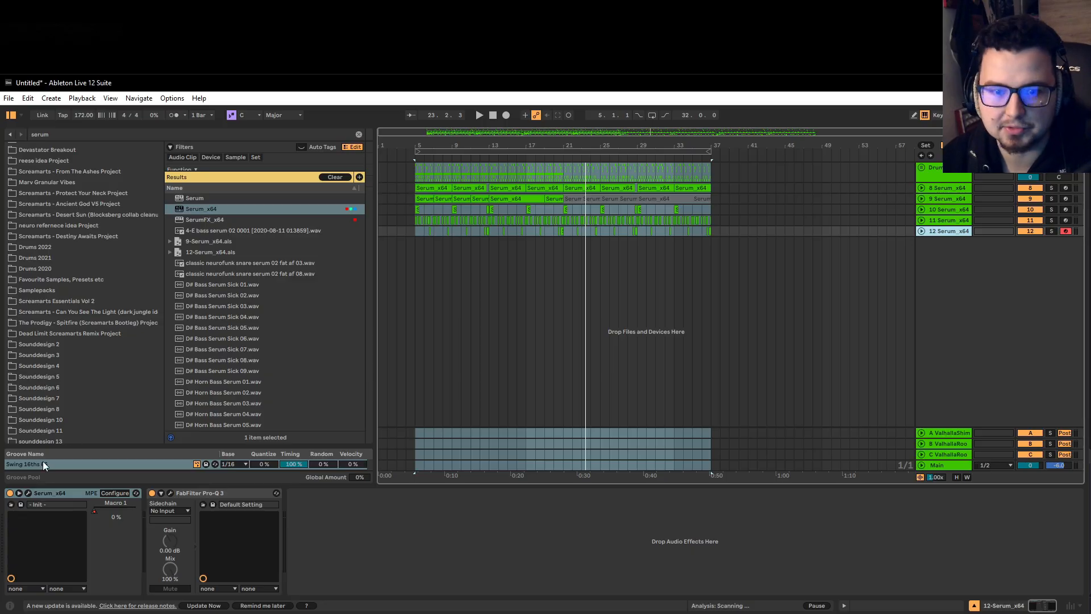
# Reopen track 12's Serum beside the clips and solo the track.
pyautogui.click(28, 493)
pyautogui.moveTo(468, 111); pyautogui.dragTo(426, 112)
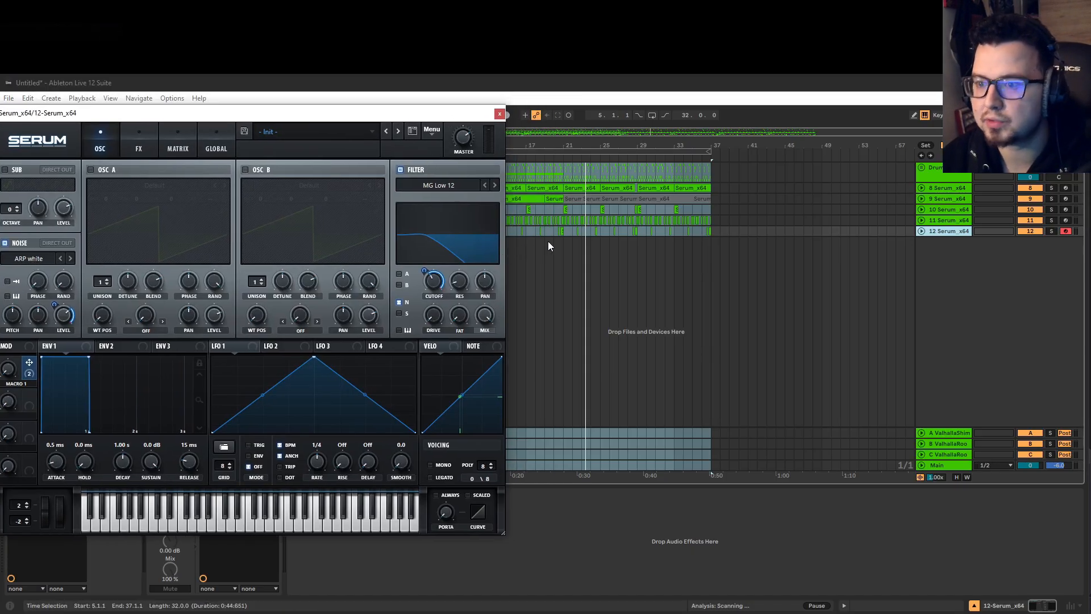
pyautogui.scroll(3, 564, 230)
pyautogui.click(1051, 231)
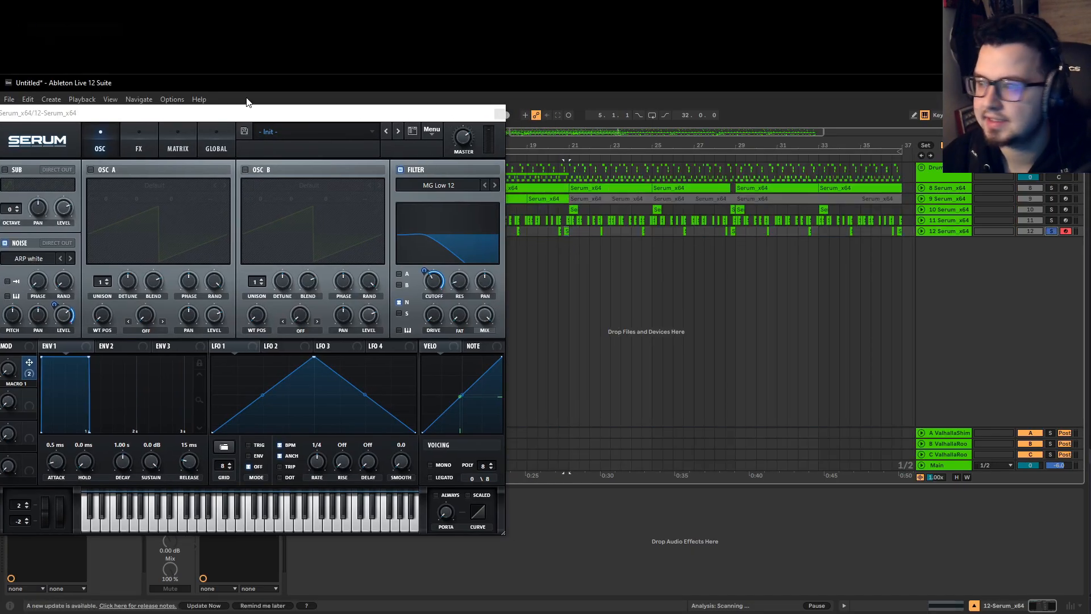
pyautogui.moveTo(247, 112); pyautogui.dragTo(402, 114)
# Audition the FP_Inharms noise samples in track 12's Serum from Inharmx 0 to Inharmx 6.
pyautogui.click(182, 260)
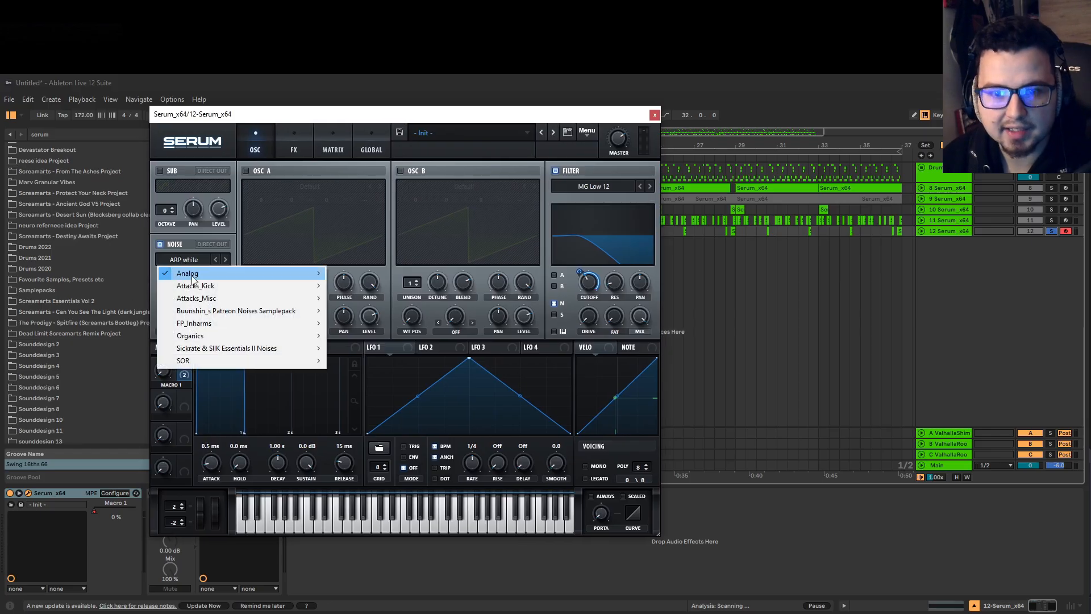
pyautogui.moveTo(203, 328)
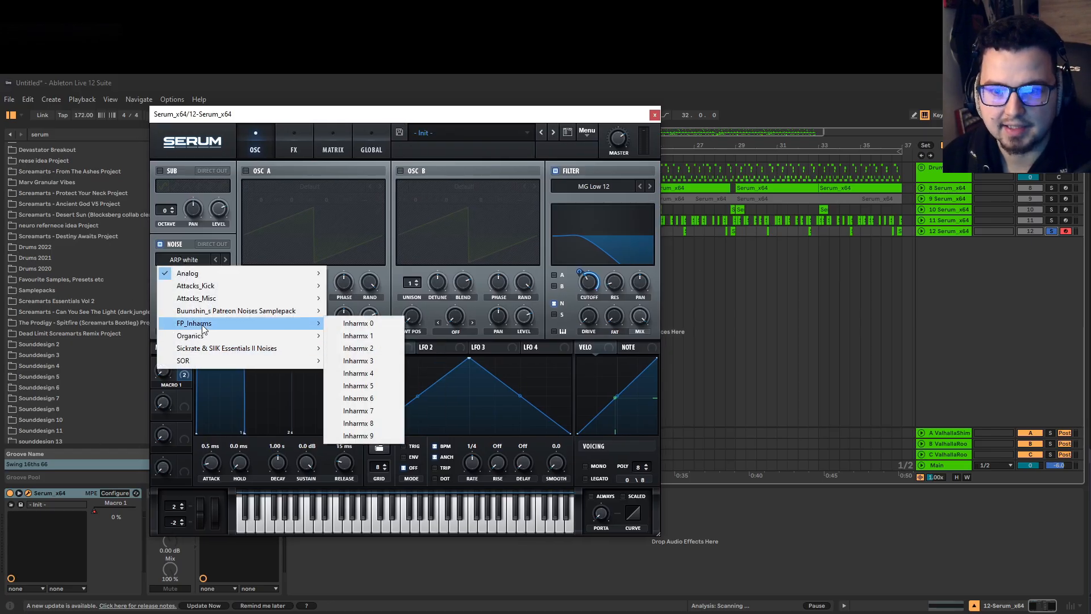
pyautogui.click(358, 323)
pyautogui.click(226, 259)
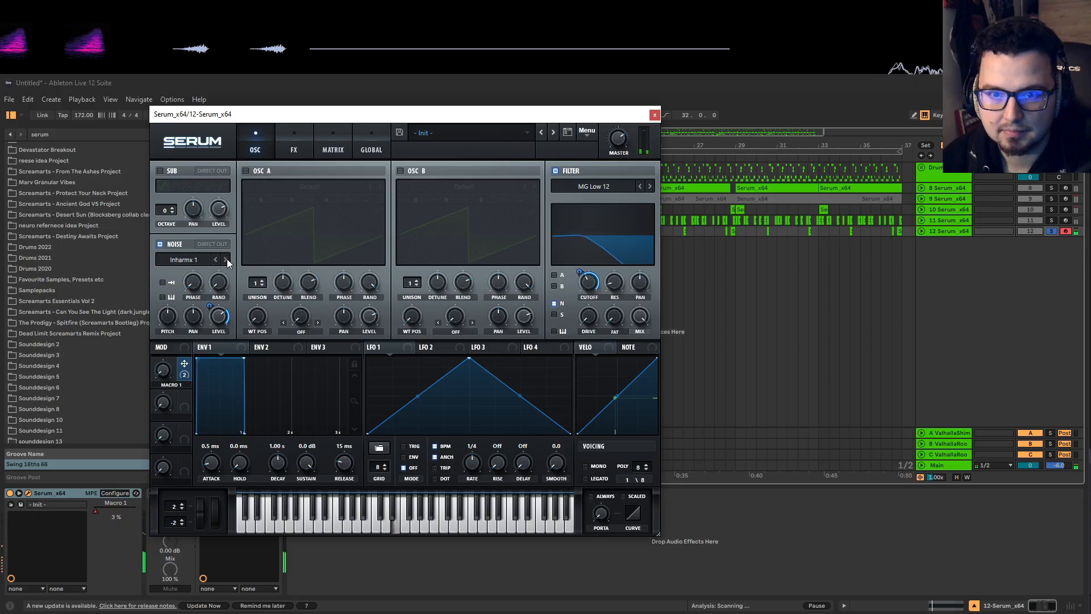
pyautogui.click(224, 260)
pyautogui.click(224, 260)
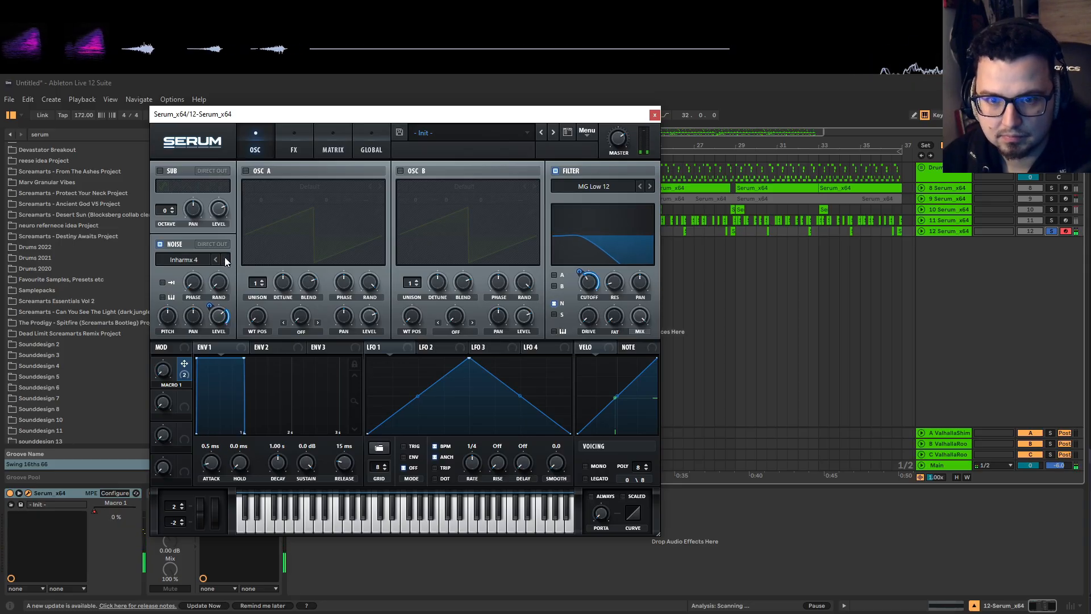
pyautogui.click(224, 260)
pyautogui.click(223, 260)
# Audition the Attacks_Misc noise samples from Claps LR 1 and set the noise oscillator to GlassLid 3.
pyautogui.click(218, 259)
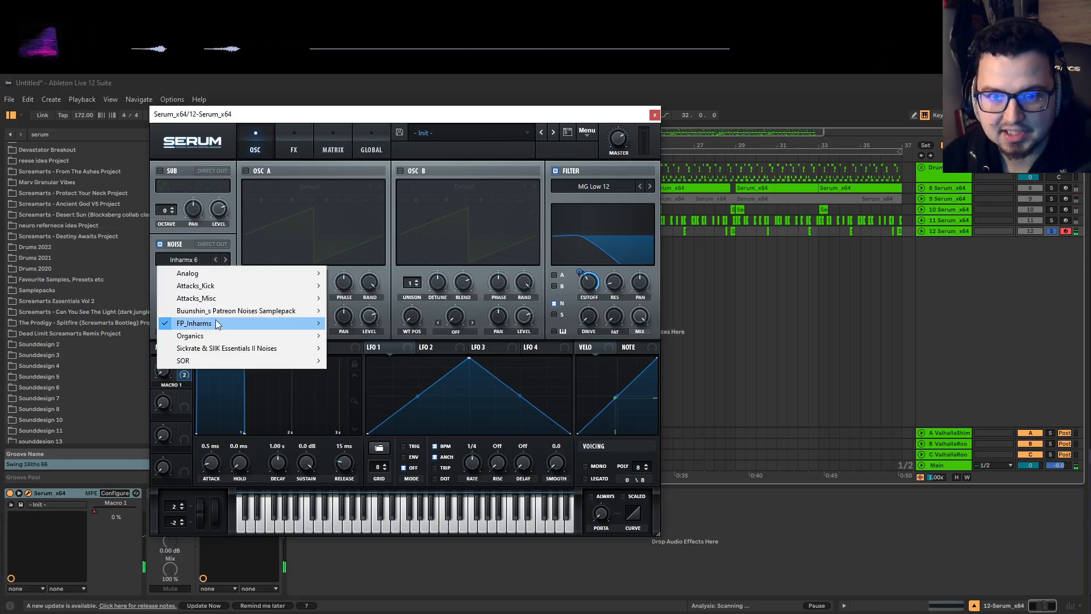
pyautogui.moveTo(216, 305)
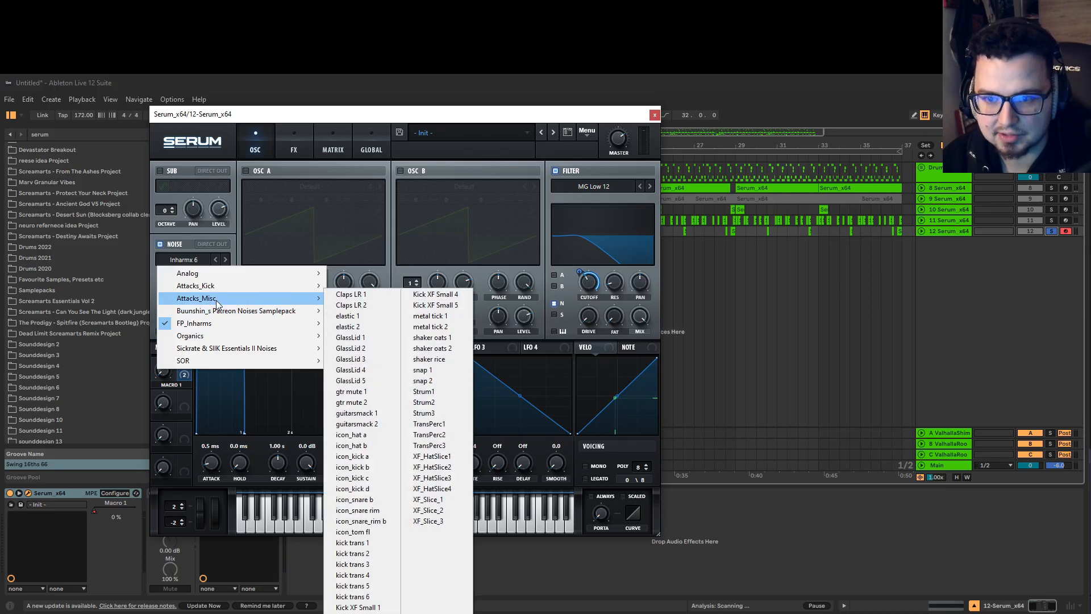
pyautogui.click(363, 304)
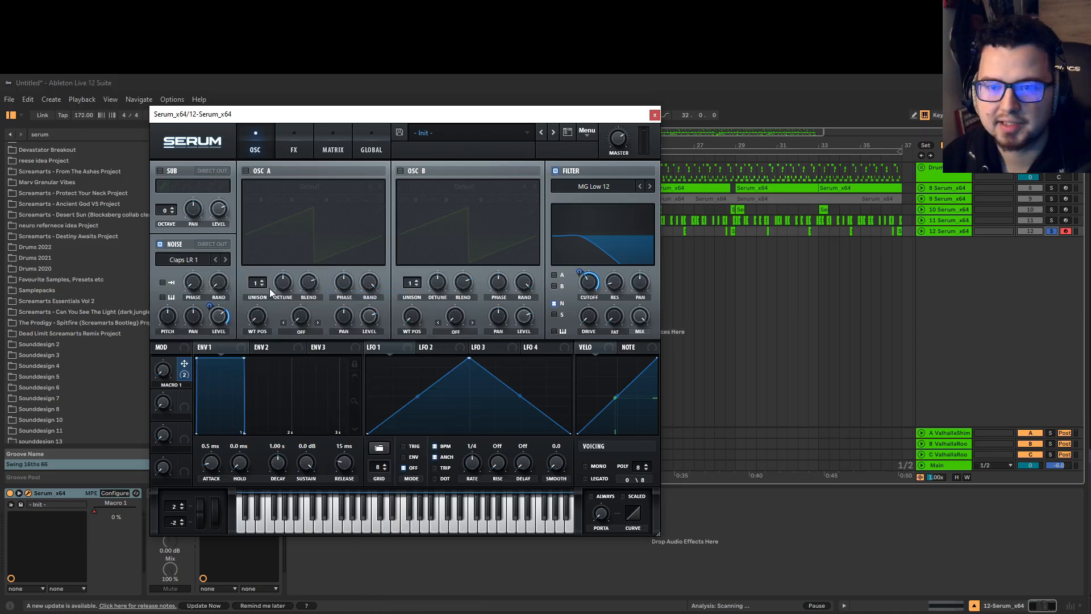
pyautogui.click(225, 259)
pyautogui.click(225, 259)
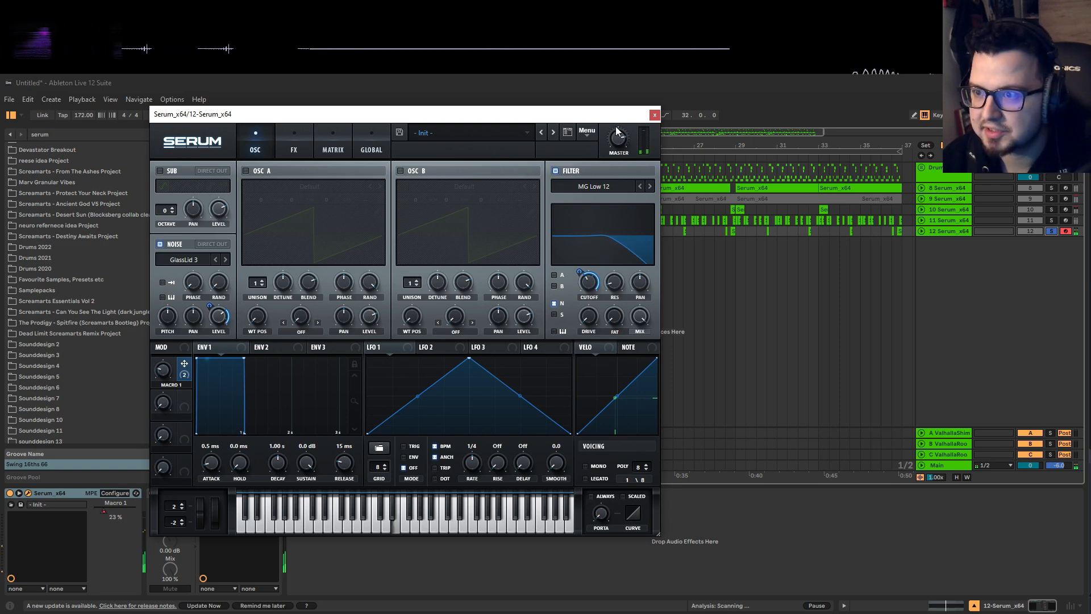
# Unsolo track 12, close Serum, and play the full mix from 20.4.1.
pyautogui.click(1051, 231)
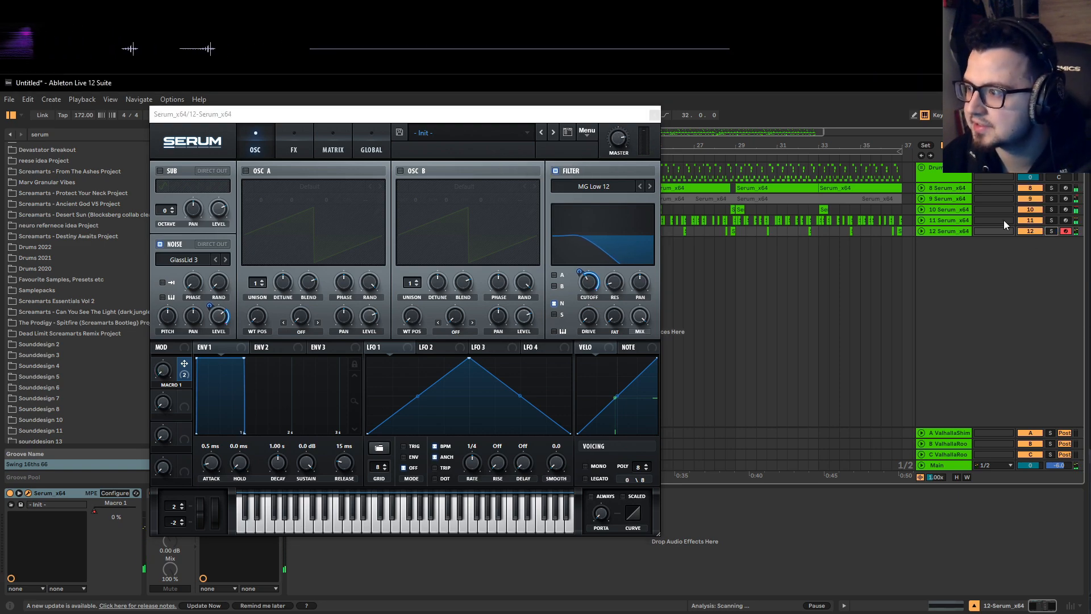
pyautogui.moveTo(617, 121); pyautogui.dragTo(521, 106)
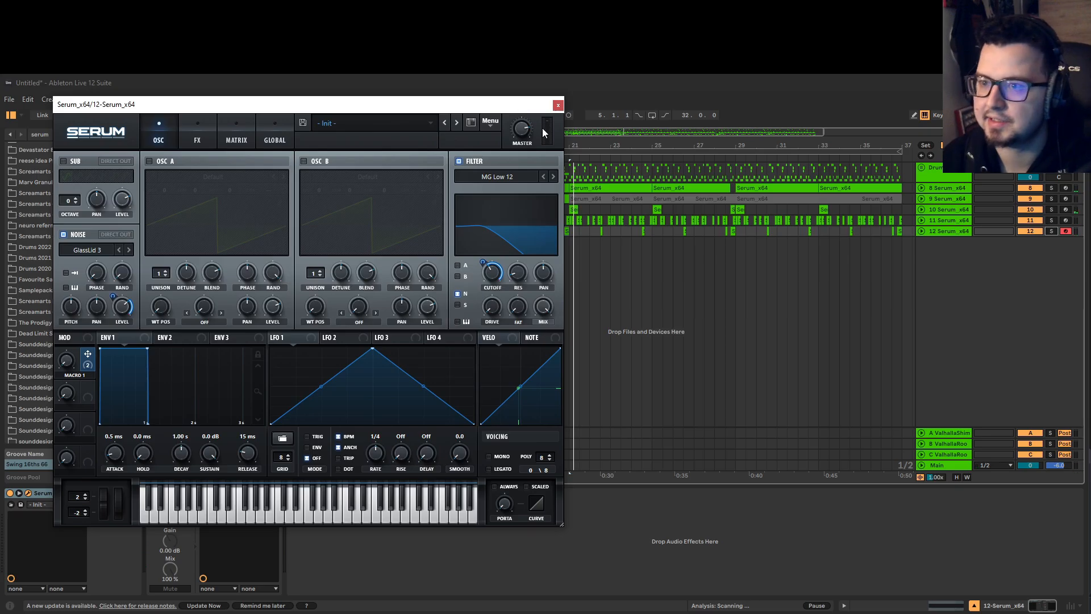
pyautogui.click(558, 106)
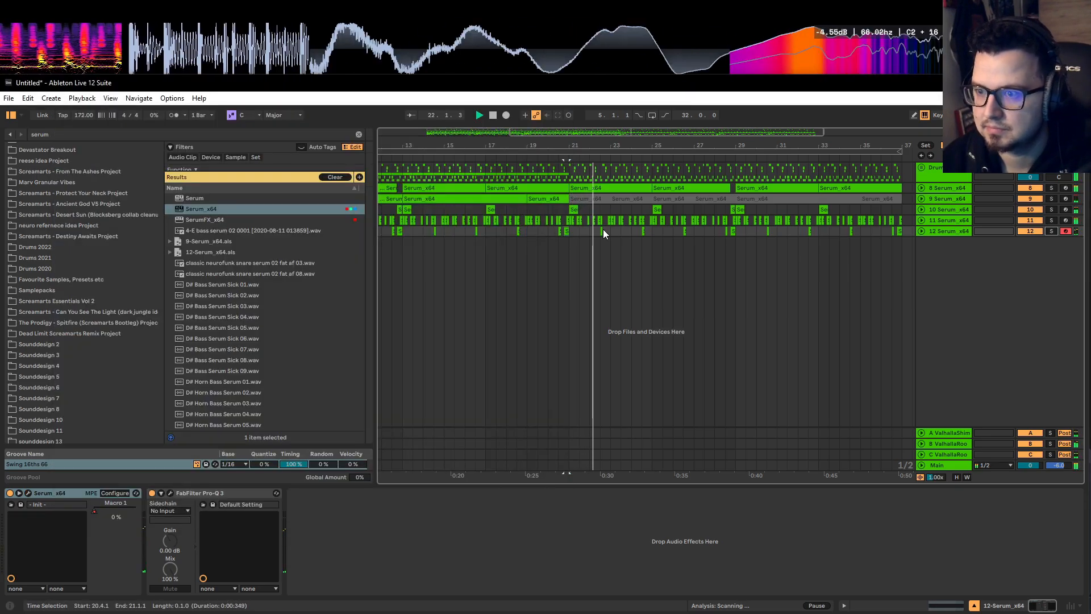
# Unfold track 12, set its volume to 3.1 dB, and fold the track.
pyautogui.click(924, 230)
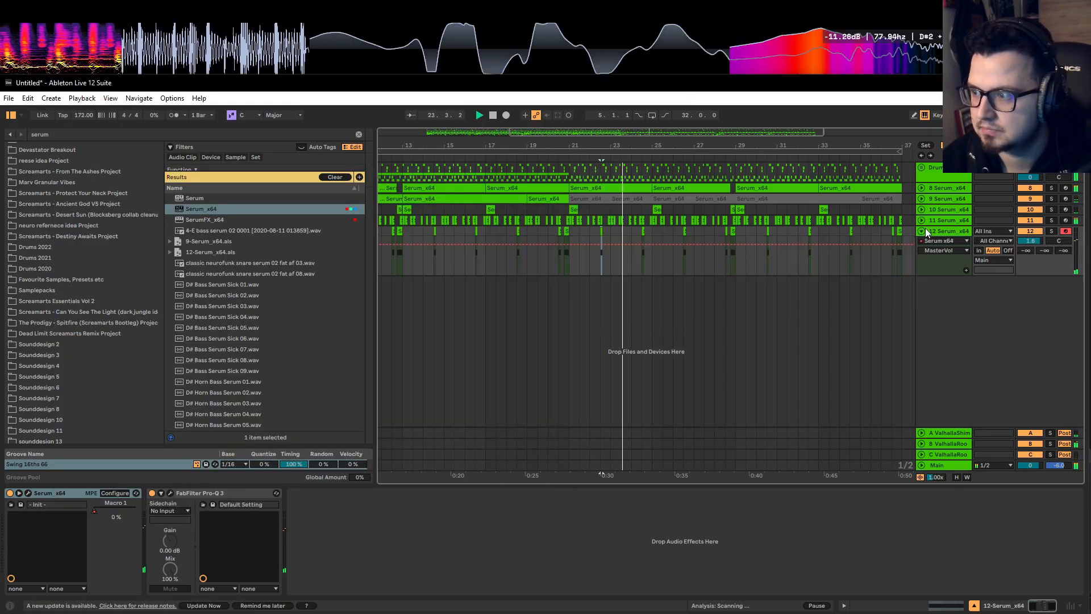
pyautogui.click(943, 240)
pyautogui.click(946, 250)
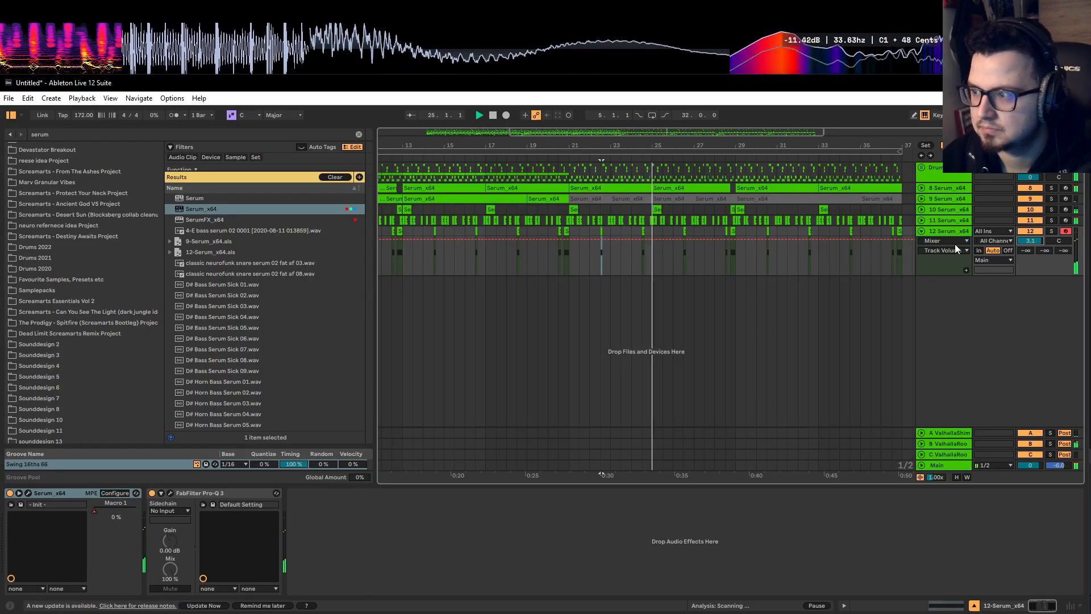
pyautogui.click(921, 231)
# Unfold and solo track 12, raise its ValhallaRoom send C to about -13.7 dB, and unsolo the track.
pyautogui.scroll(-3, 651, 231)
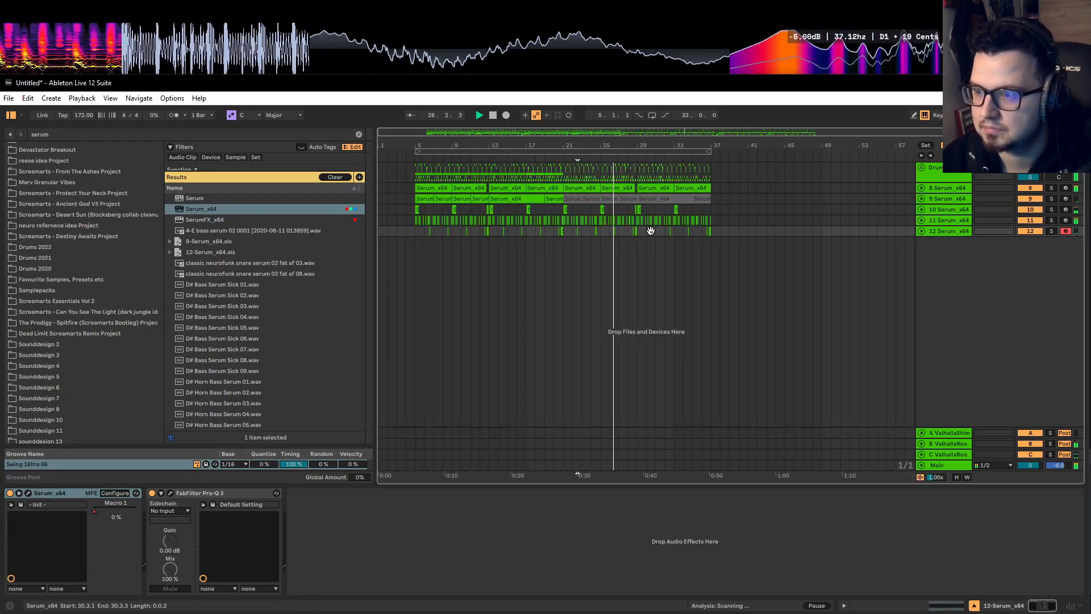
pyautogui.click(921, 231)
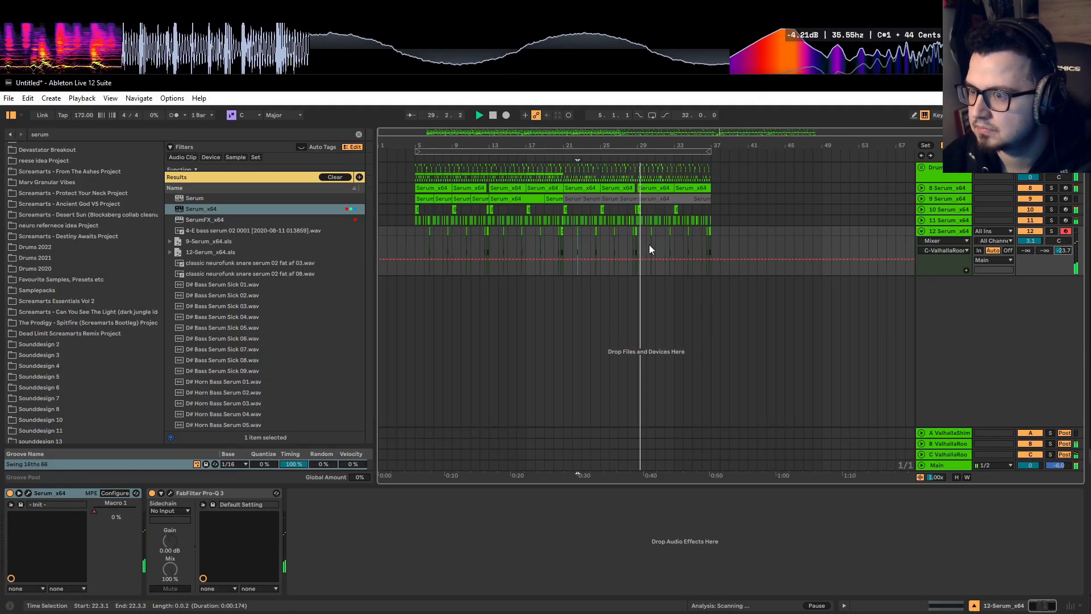
pyautogui.click(632, 250)
pyautogui.click(1051, 231)
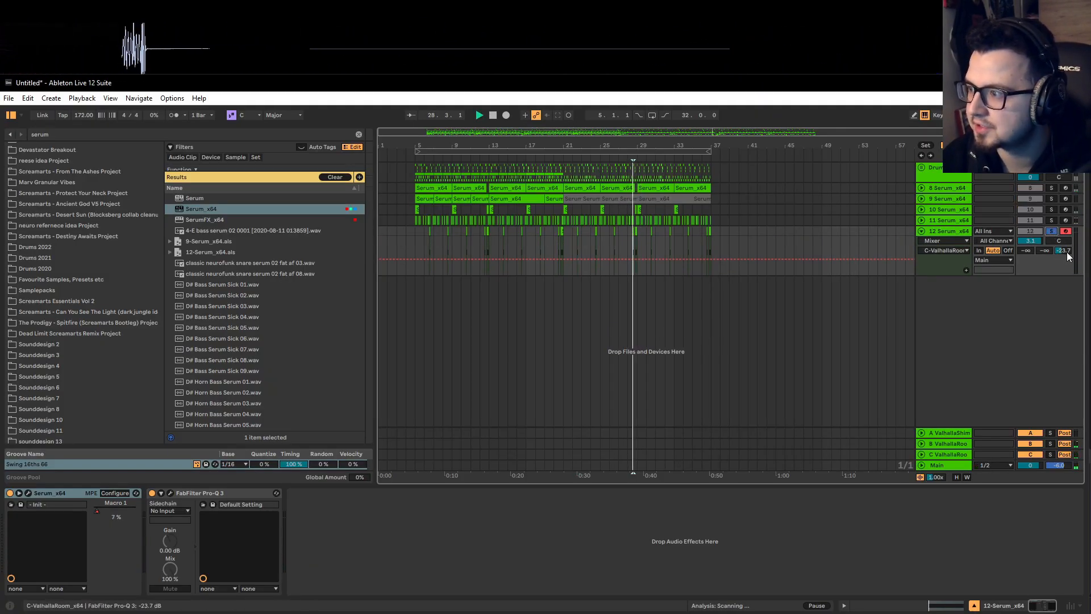
pyautogui.moveTo(1064, 252); pyautogui.dragTo(1064, 241)
pyautogui.click(1051, 231)
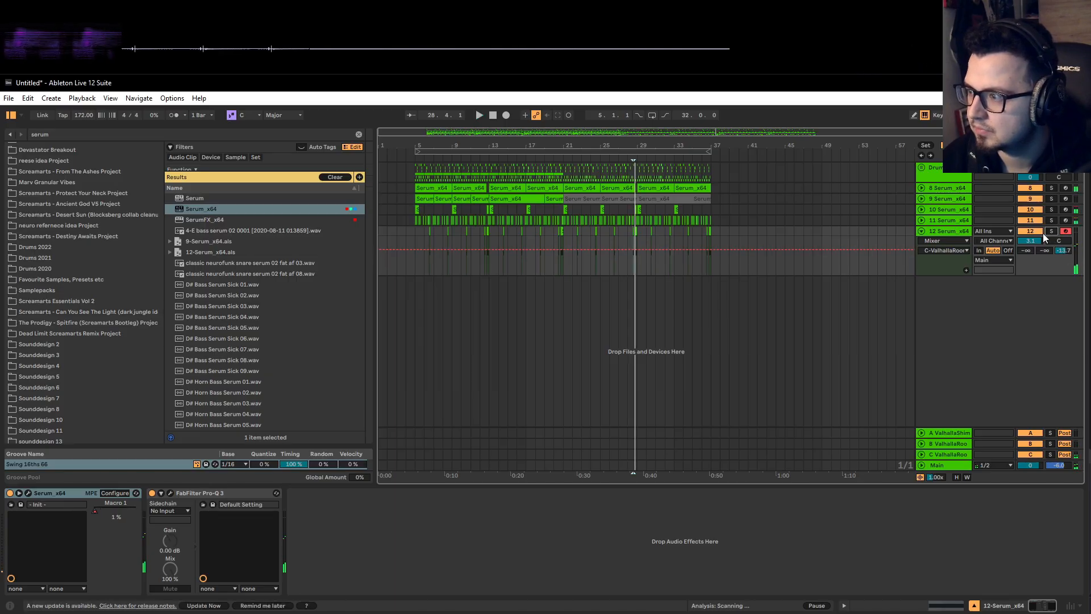
# Play the full mix, select the loop range from 5.1.1 to 37.1.1, and turn track 12's ValhallaRoom send C fully down.
pyautogui.press('space')
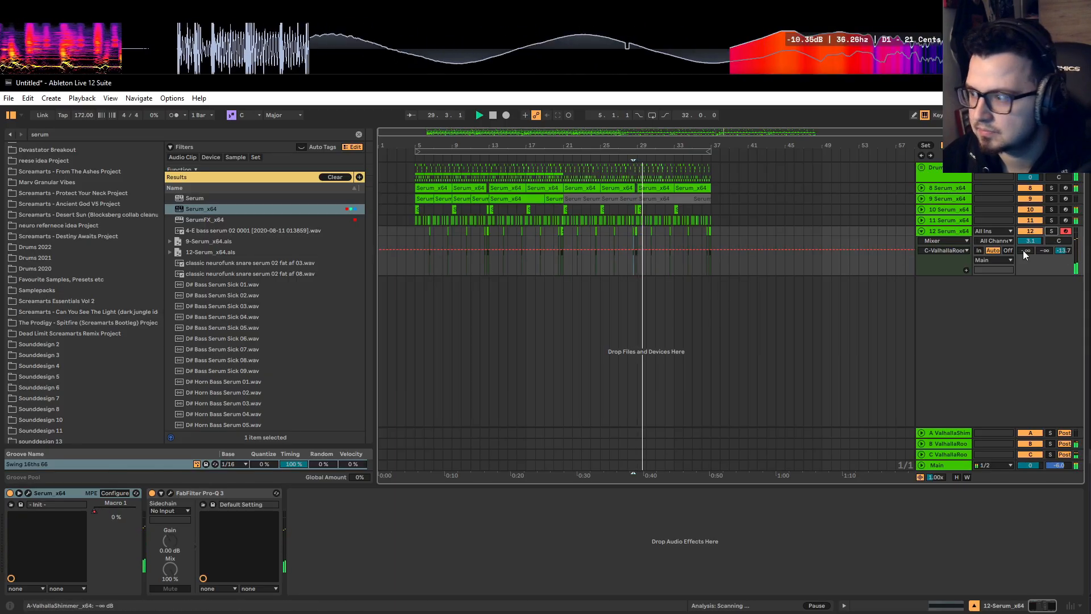
pyautogui.click(565, 151)
pyautogui.click(921, 231)
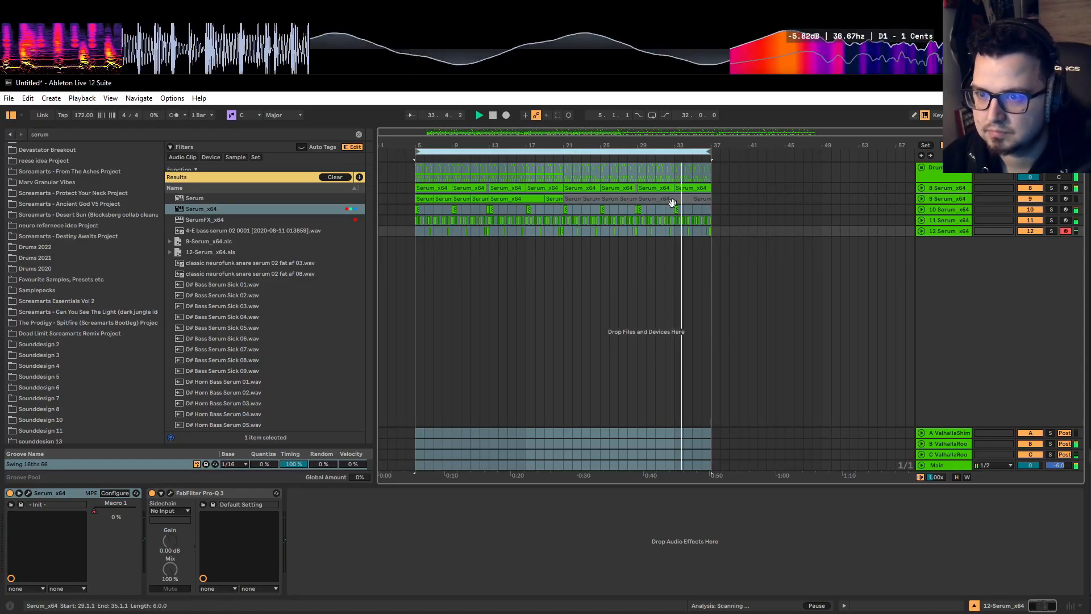
pyautogui.press('space')
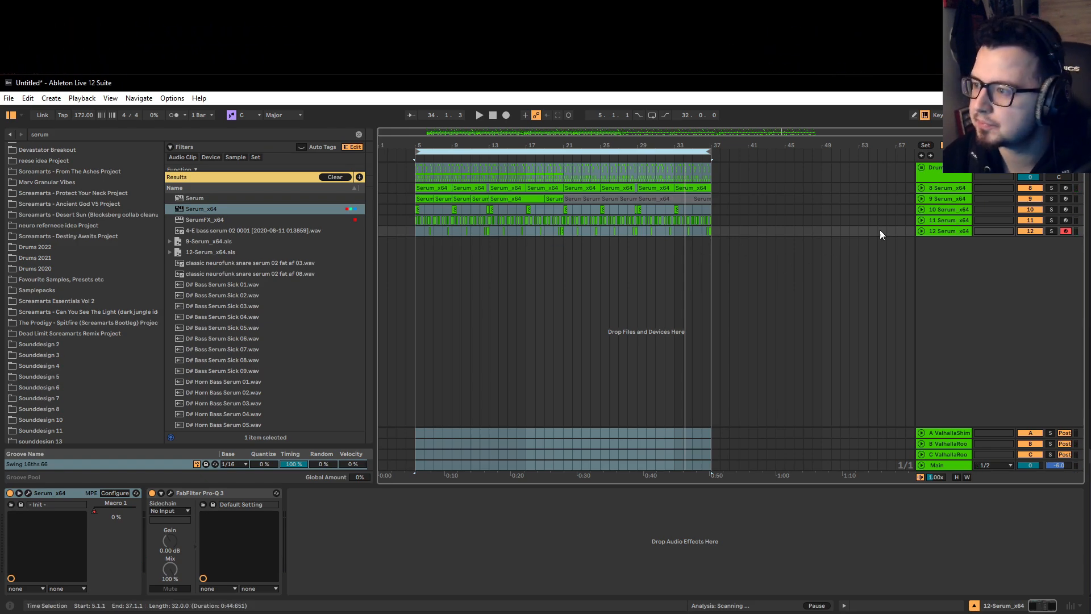
pyautogui.click(922, 231)
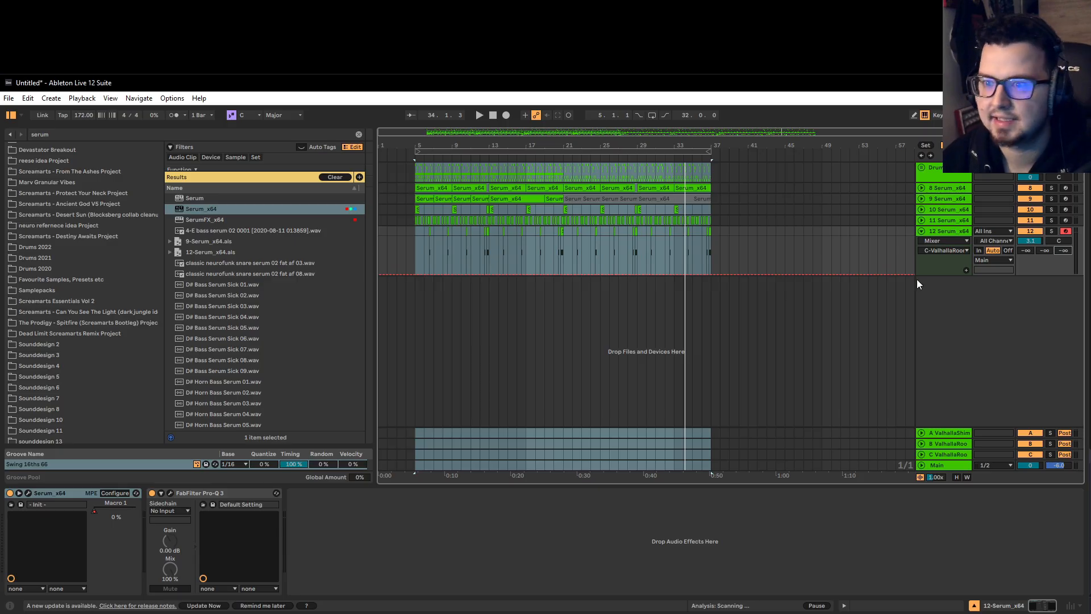